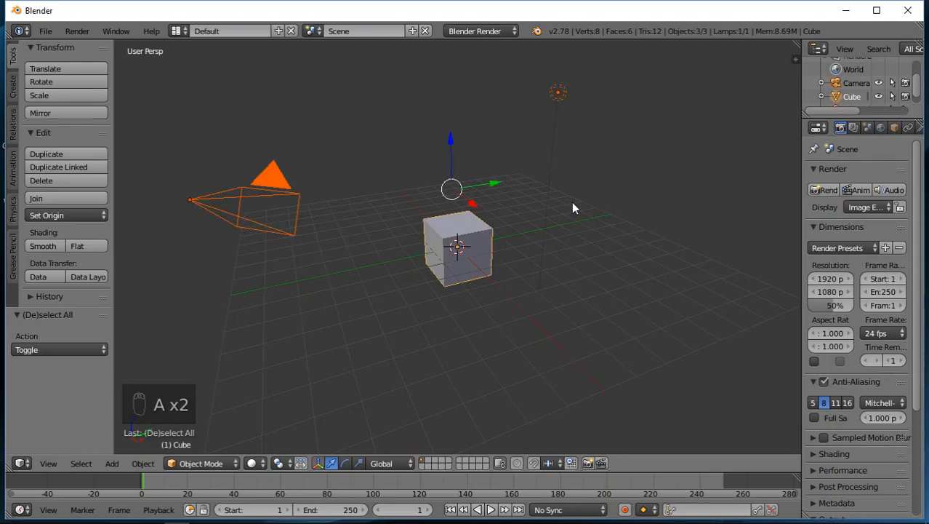
Delete all the default scene objects: the camera, the cube and the lamp
key("Delete")
left_click(571, 205)
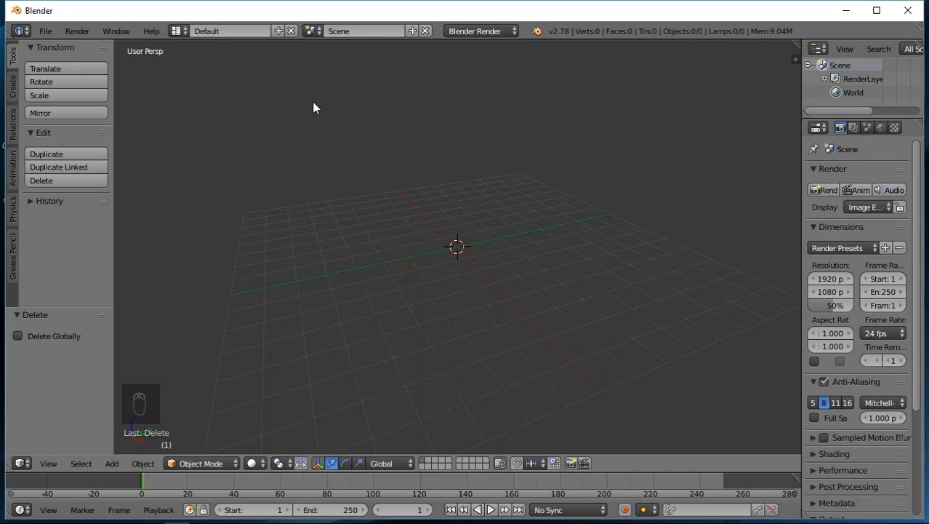
Enable the Mesh: 3D Print Toolbox add-on in the user preferences and save the user settings
left_click(45, 32)
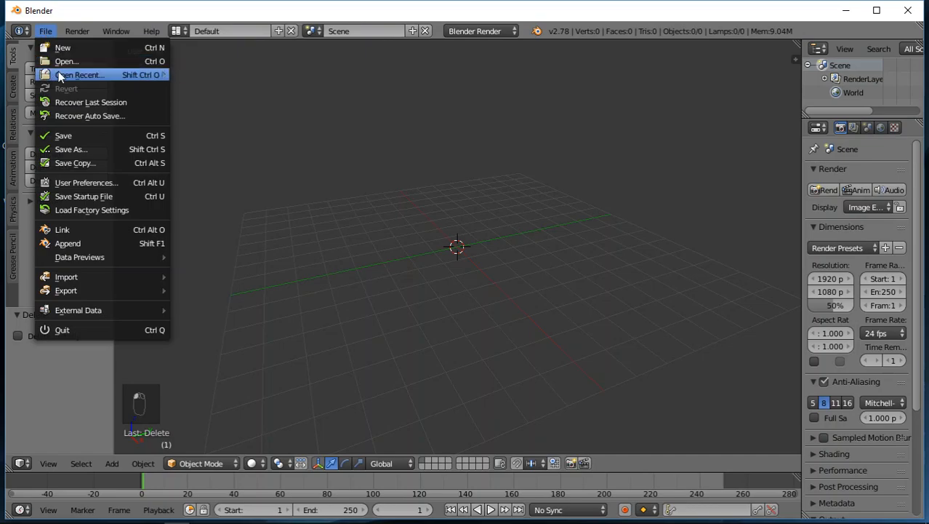
left_click(60, 181)
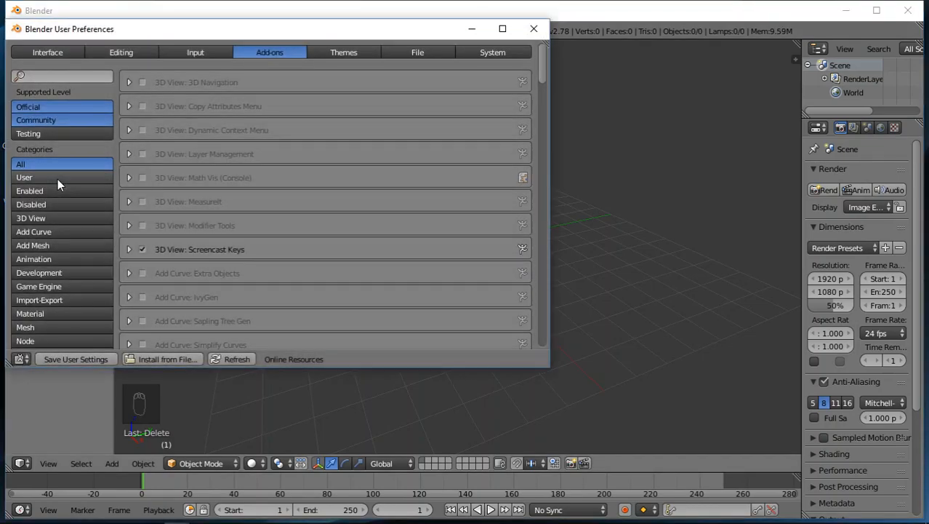
scroll(193, 248, "down", 6)
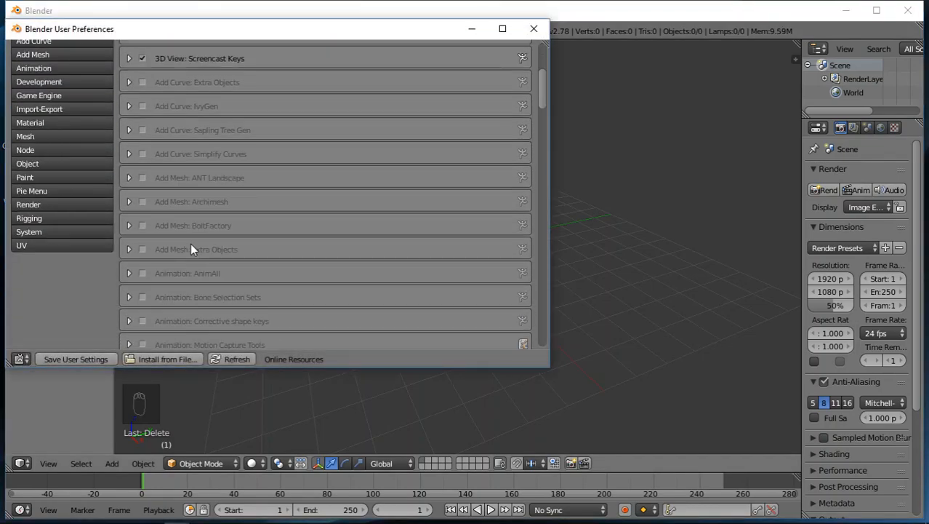
scroll(193, 248, "down", 15)
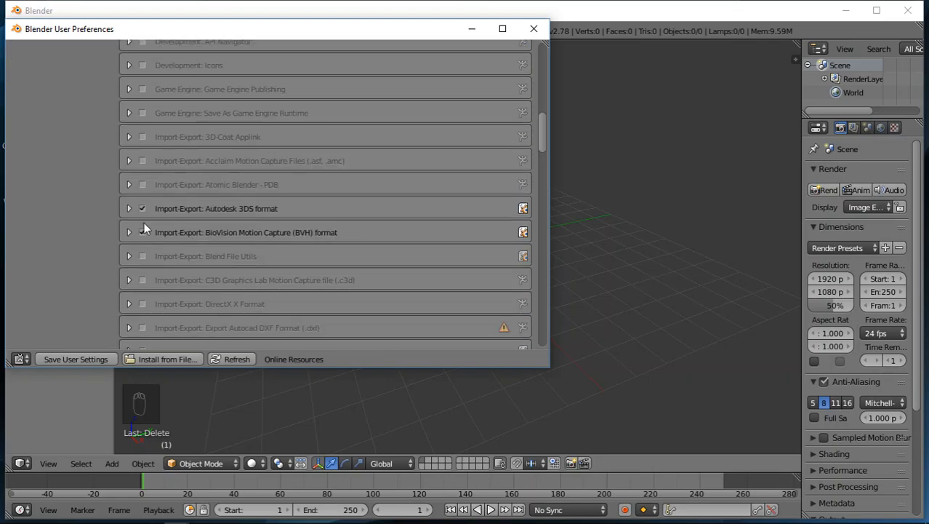
scroll(178, 231, "down", 10)
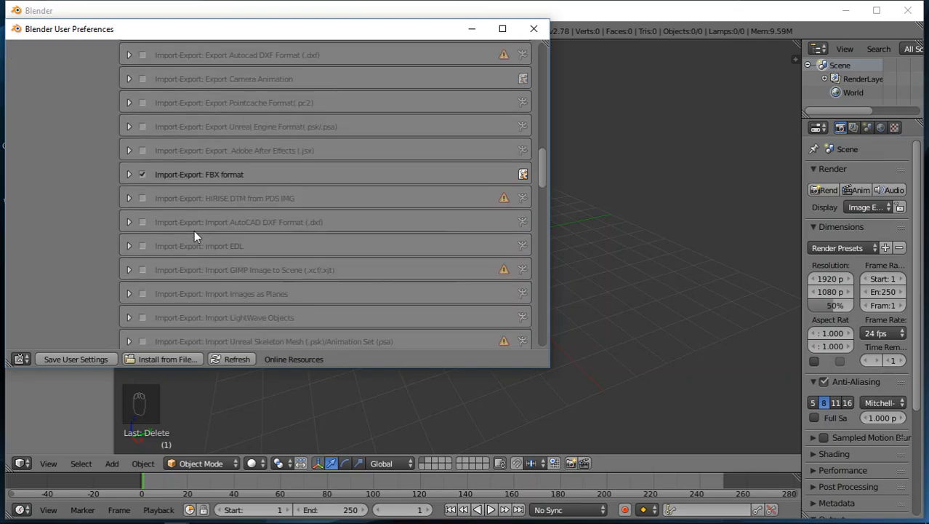
scroll(198, 223, "down", 10)
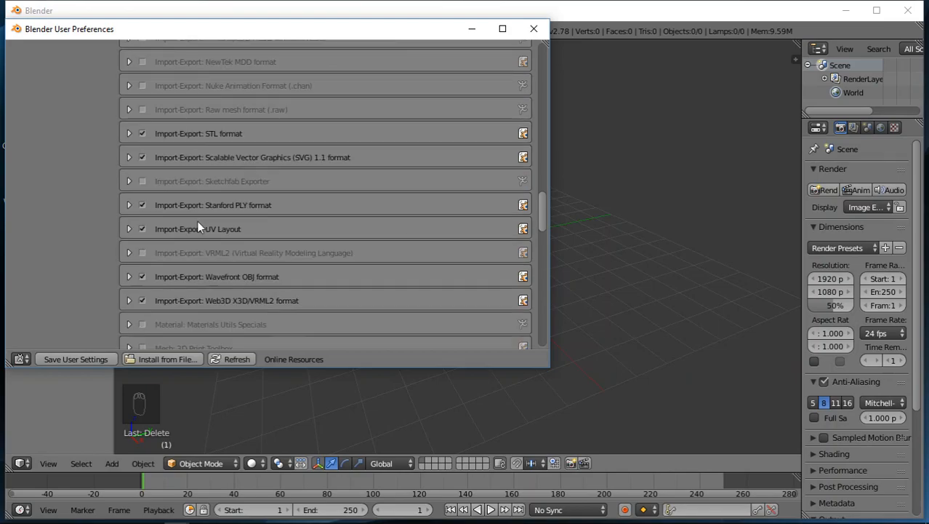
scroll(198, 226, "down", 1)
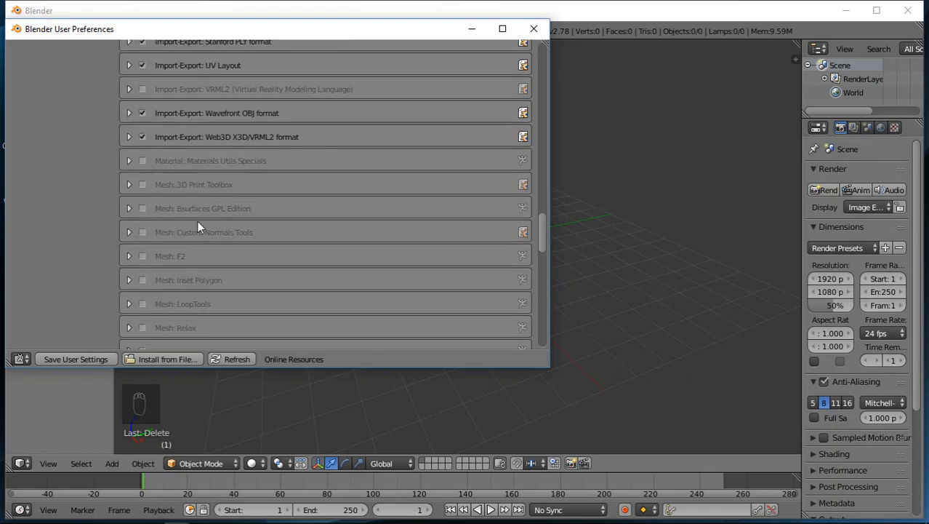
left_click(142, 185)
left_click(82, 357)
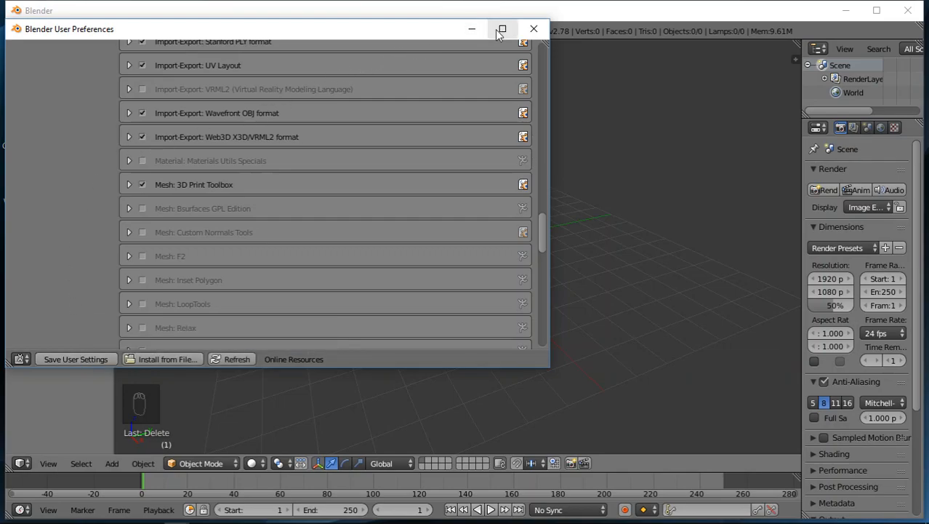
Turn on Emulate 3 Button Mouse in the input preferences and close the preferences window
scroll(539, 214, "up", 1)
left_click_drag(540, 214, 544, 56)
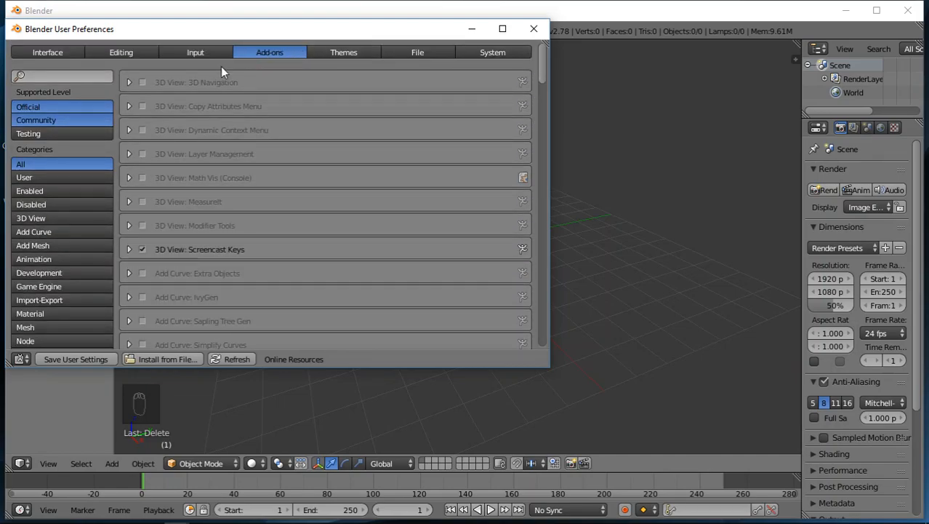
left_click(192, 51)
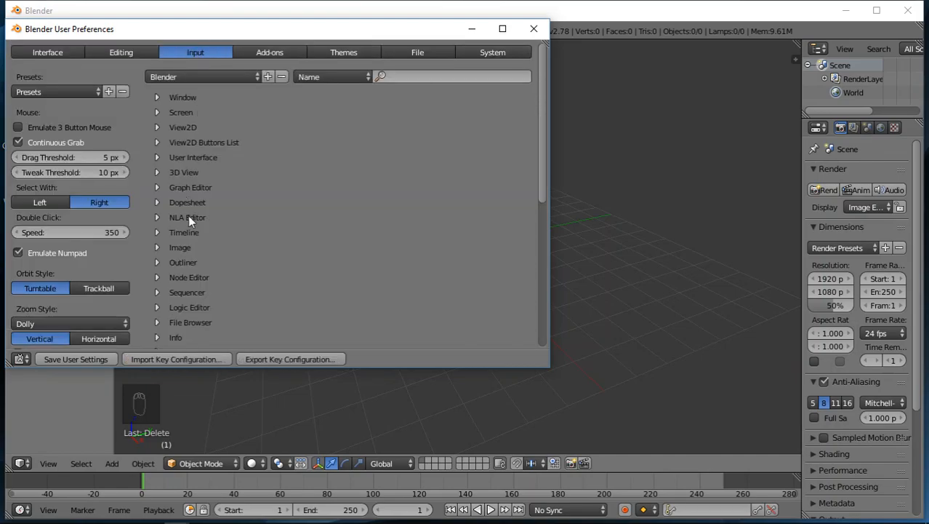
left_click(18, 127)
scroll(62, 247, "down", 1)
scroll(63, 260, "down", 1)
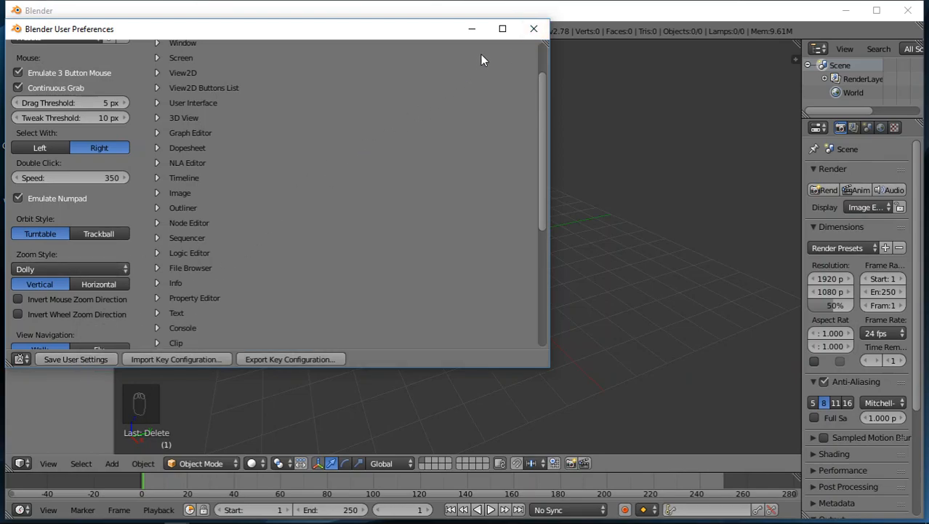
left_click(532, 29)
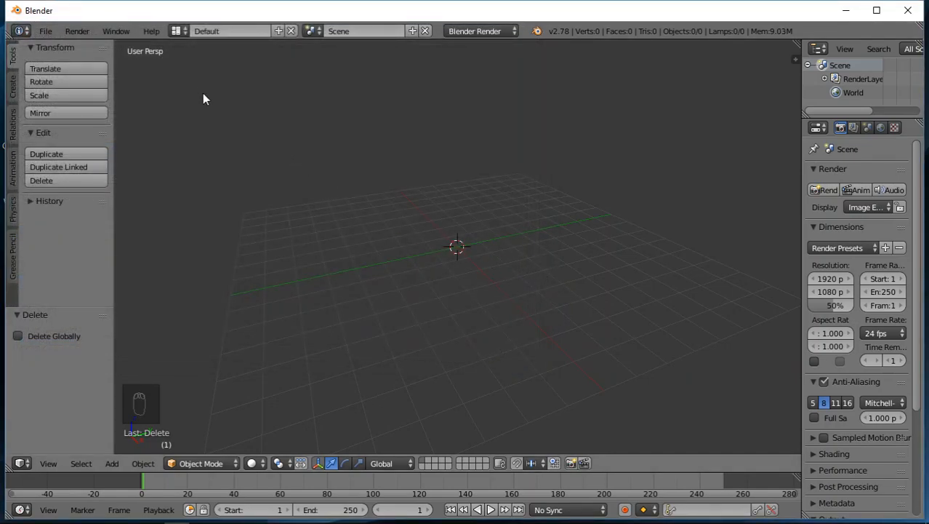
Switch the 3D viewport to an orthographic front view with the origin low in the view
key("KP_5")
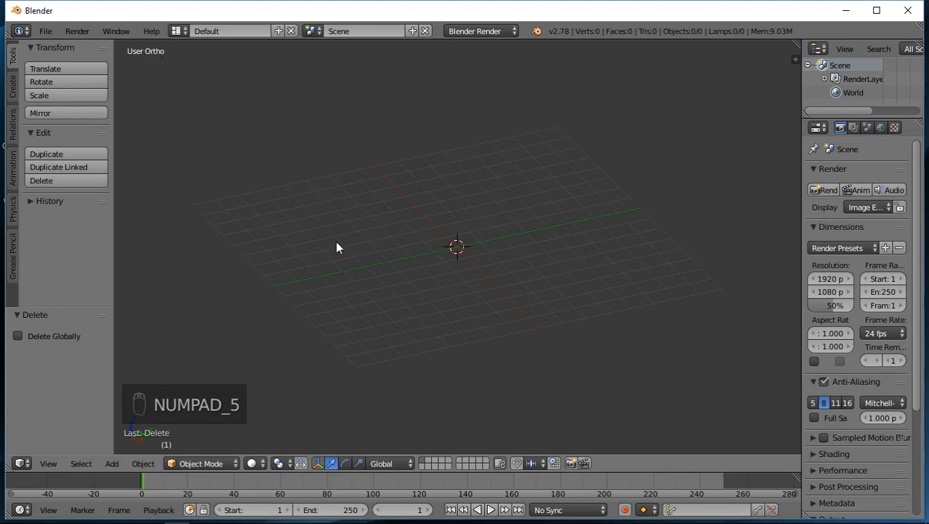
key("KP_1")
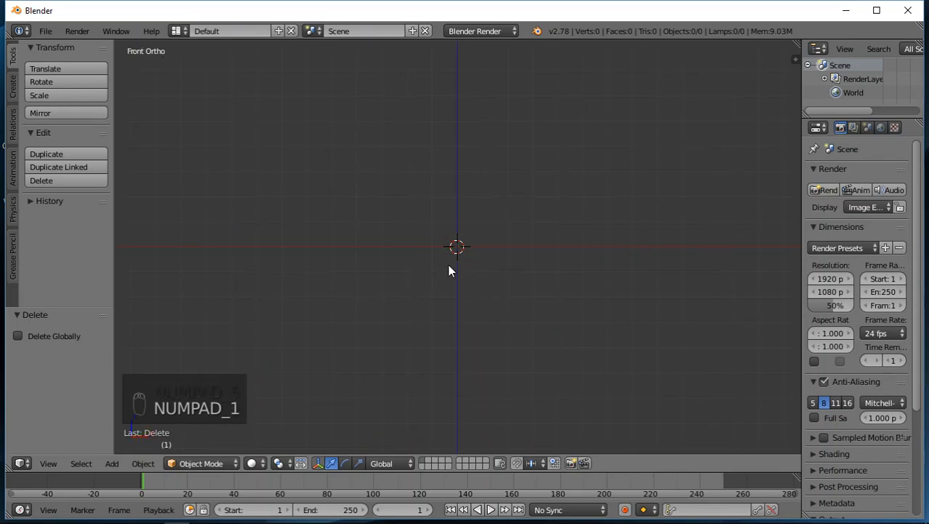
middle_click_drag(509, 243, 470, 326, "shift")
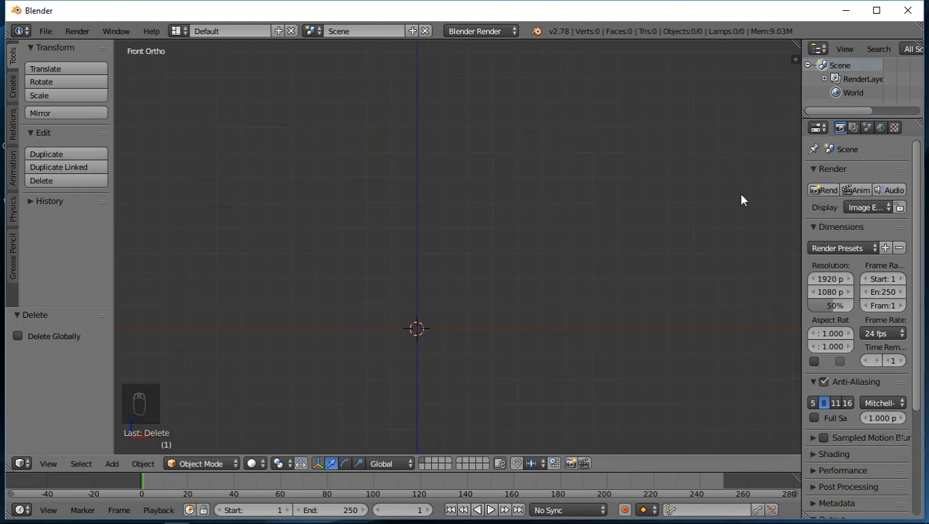
Set the scene's units to the Millimeters preset
left_click(867, 128)
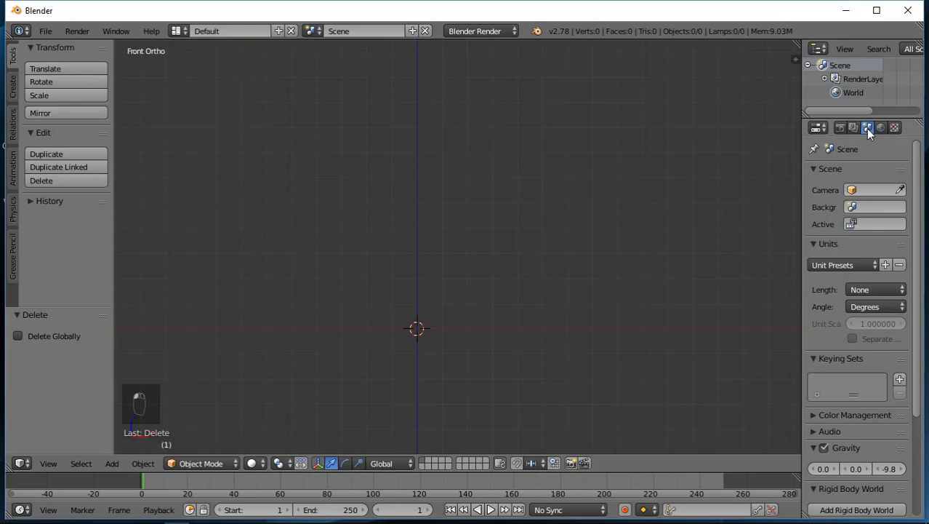
left_click(849, 263)
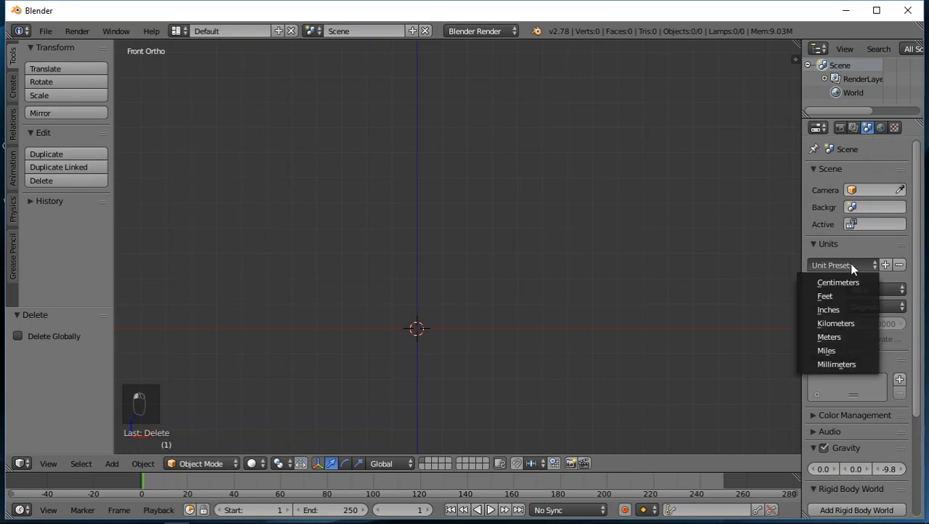
left_click(832, 364)
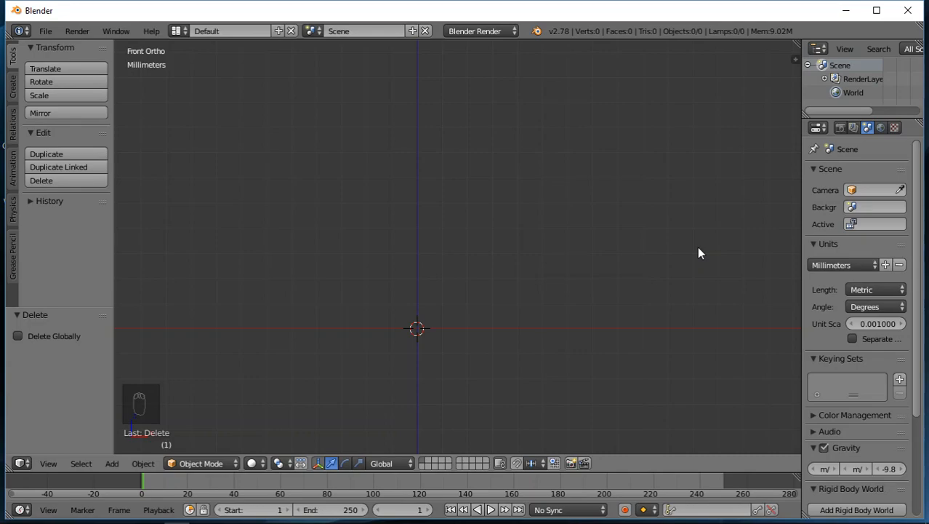
Show the viewport's transform properties and add a Bezier curve at the origin
key("n")
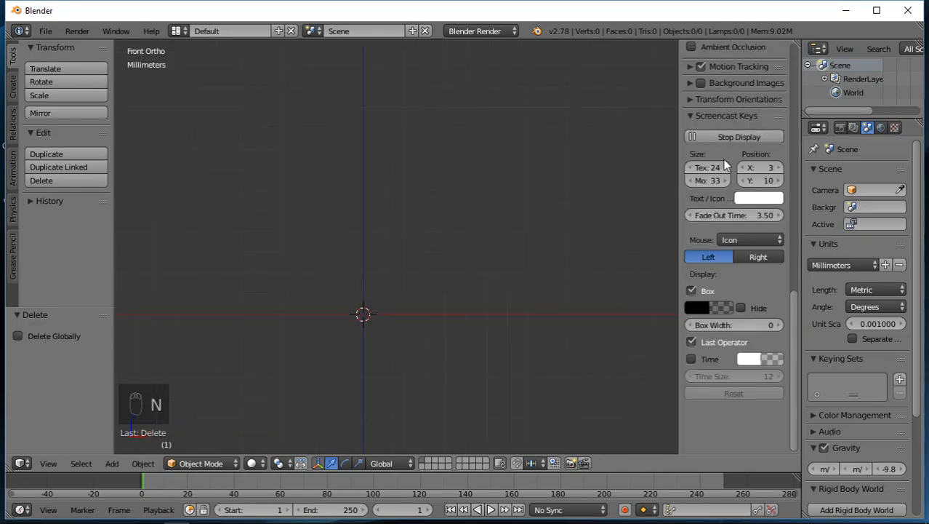
mouse_move(795, 311)
left_mouse_down()
mouse_move(784, 179)
mouse_move(794, 45)
left_mouse_up()
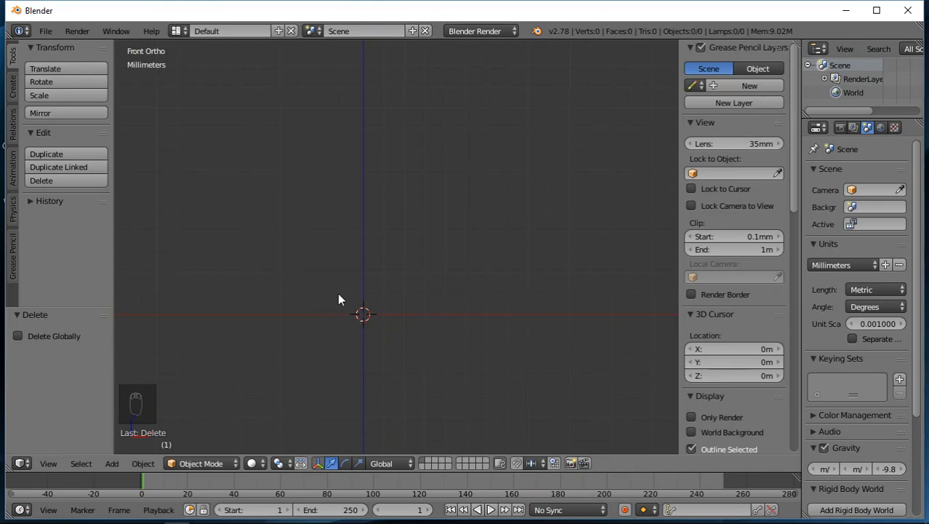
key("shift+a")
mouse_move(337, 308)
left_click(385, 310)
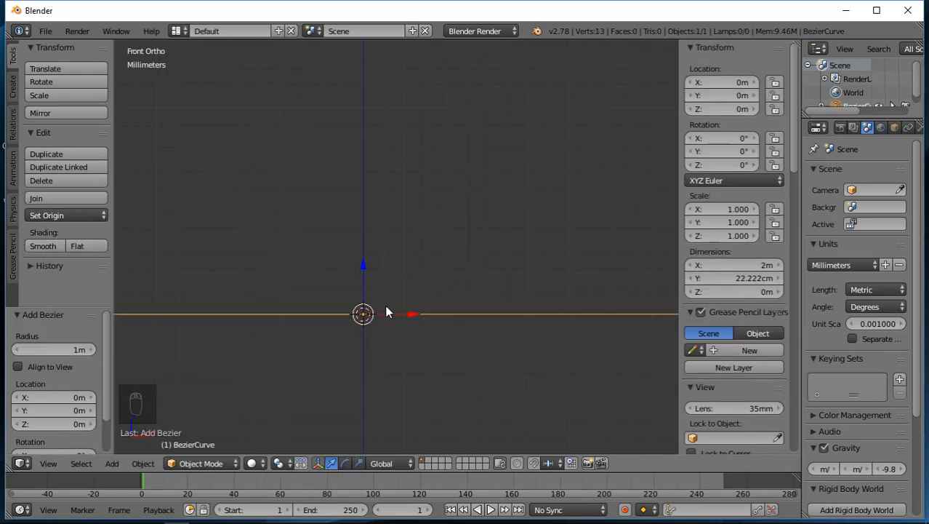
scroll(392, 310, "down", 12)
scroll(416, 262, "down", 5)
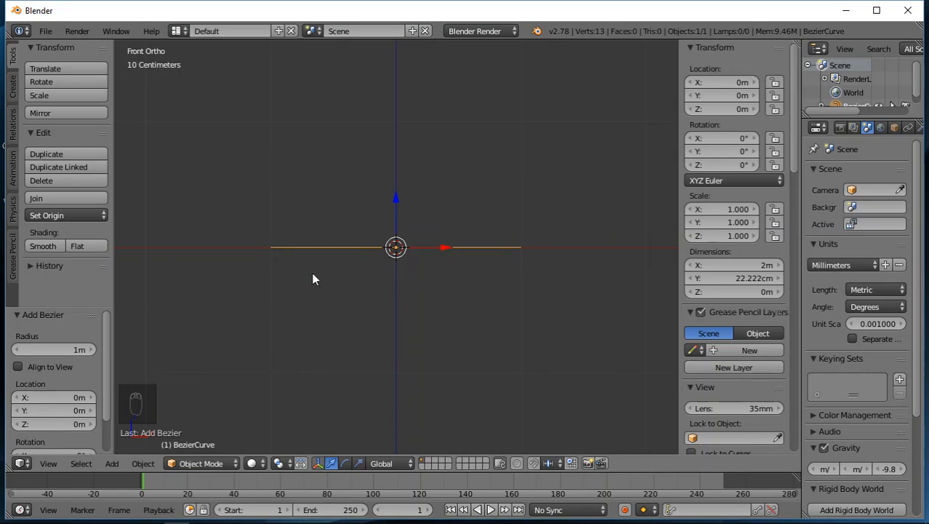
key("Tab")
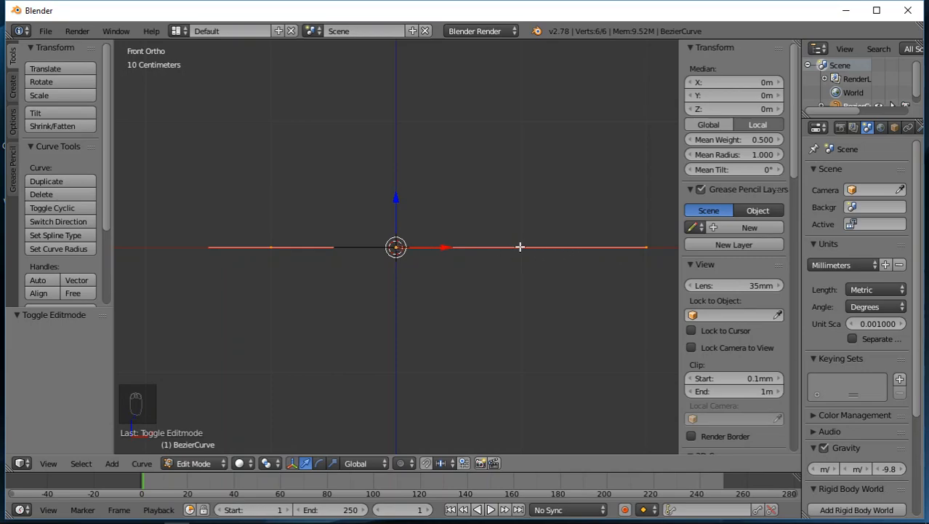
right_click(270, 247)
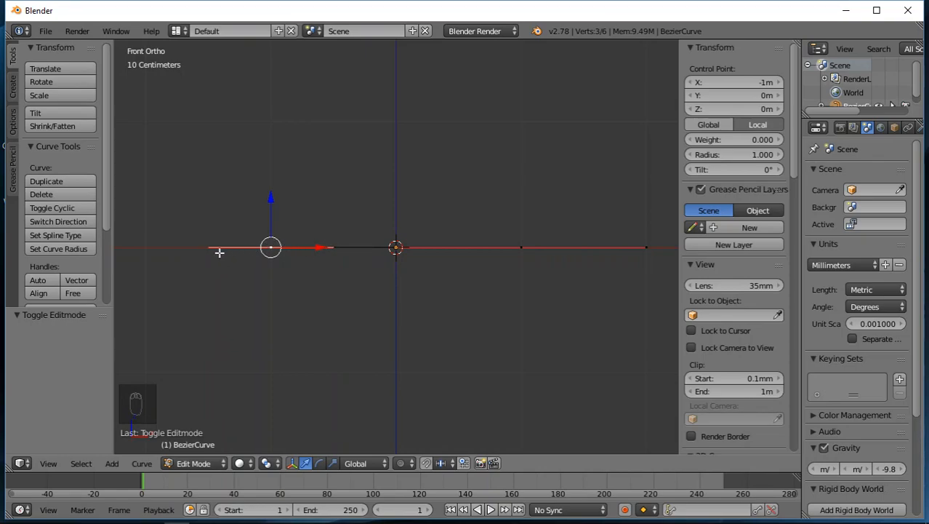
right_click_drag(208, 248, 234, 264)
key("Escape")
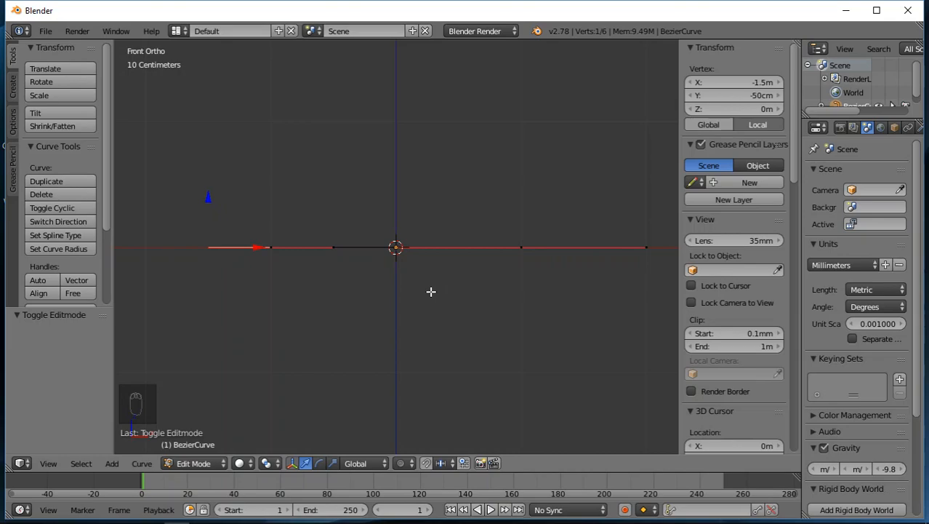
key("Tab")
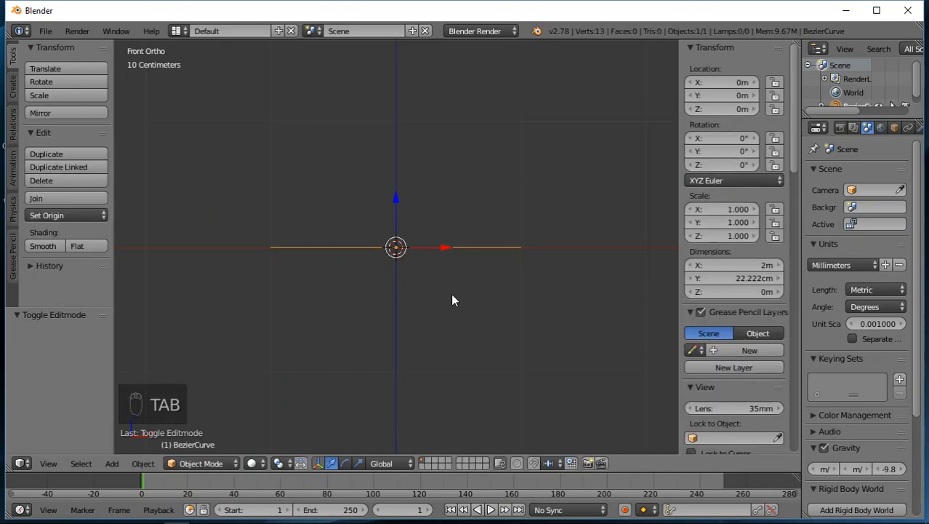
Rotate the Bezier curve 90° about the global X axis and return to the front view
middle_click_drag(465, 280, 415, 367)
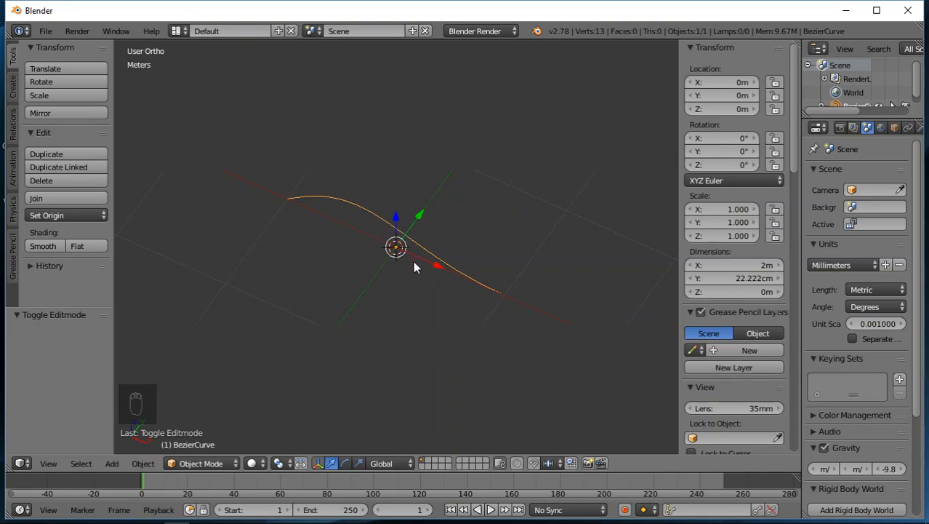
key("r")
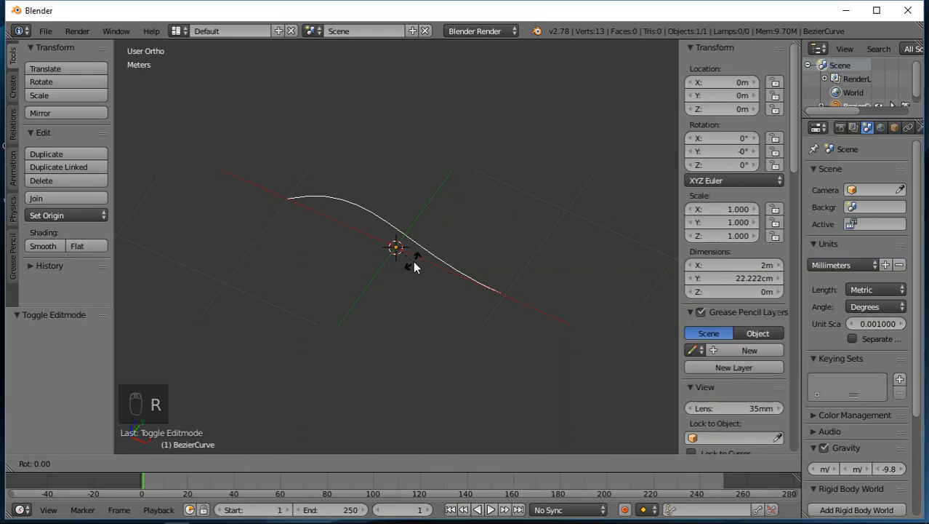
key("x")
key("9")
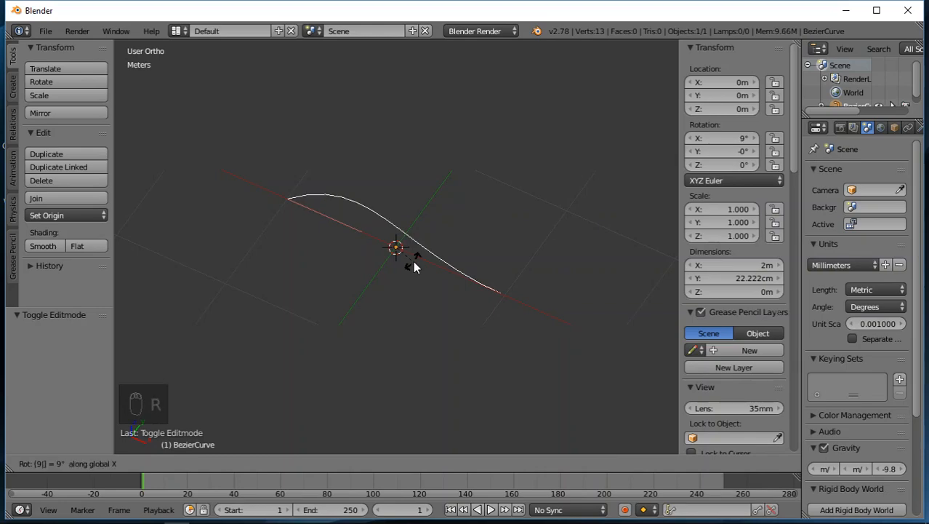
key("0")
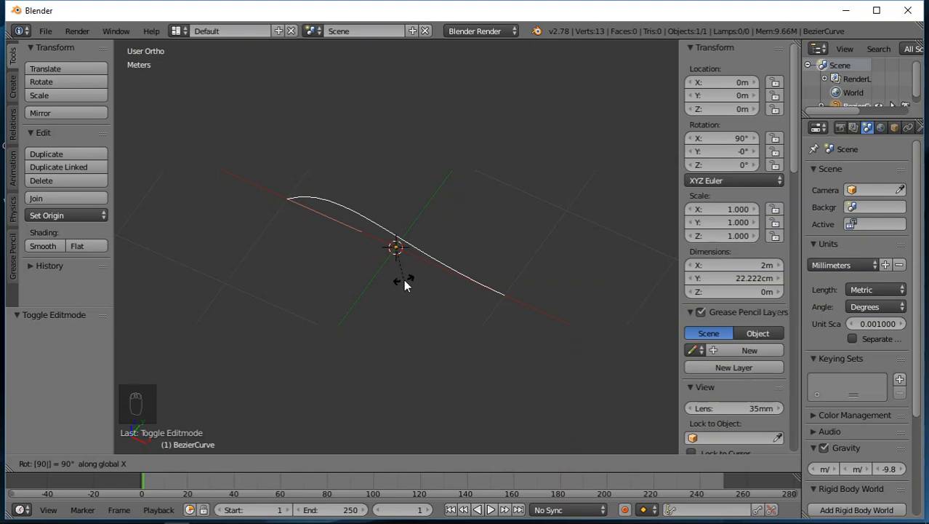
key("Return")
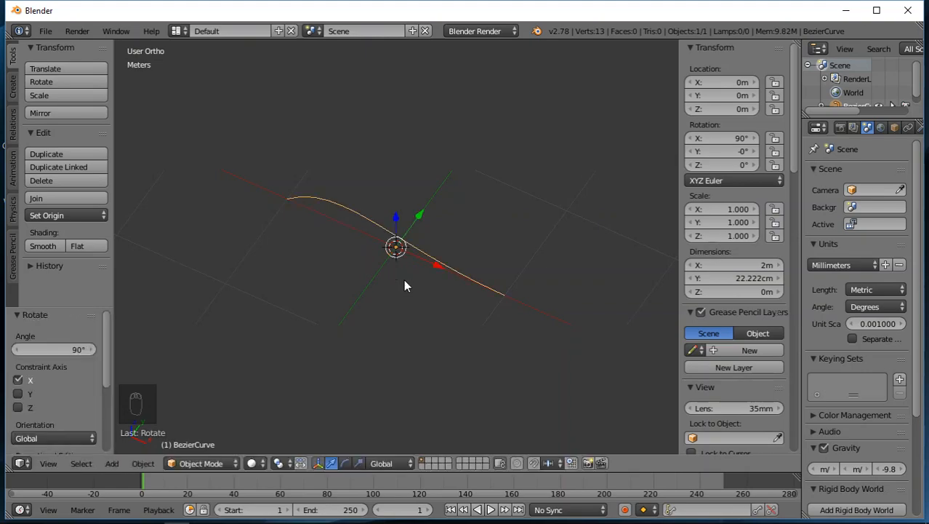
key("KP_1")
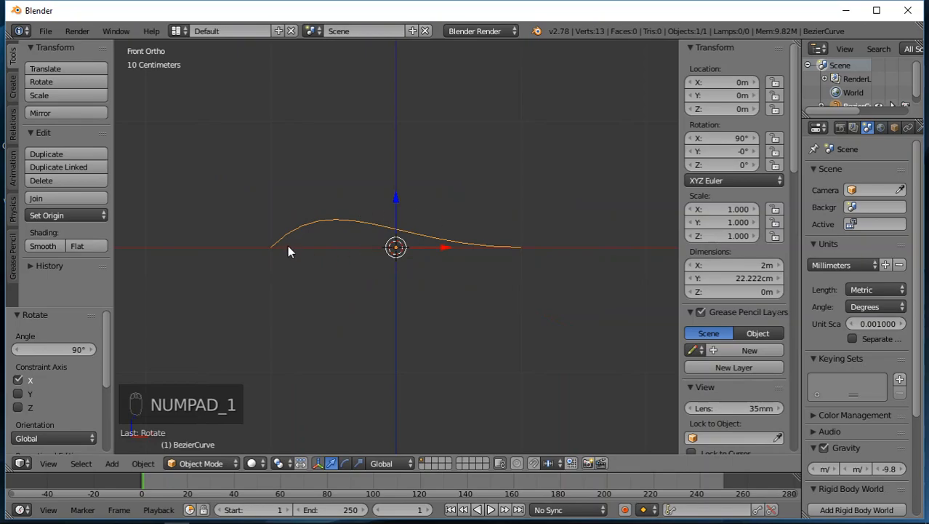
Enter edit mode on the Bezier curve, display global coordinates and set the left control point's X to 0
key("Tab")
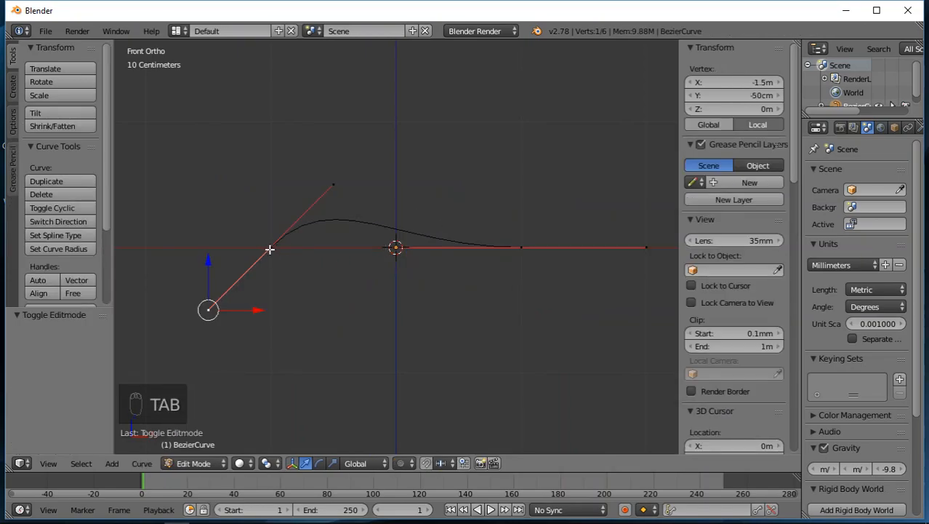
right_click(270, 248)
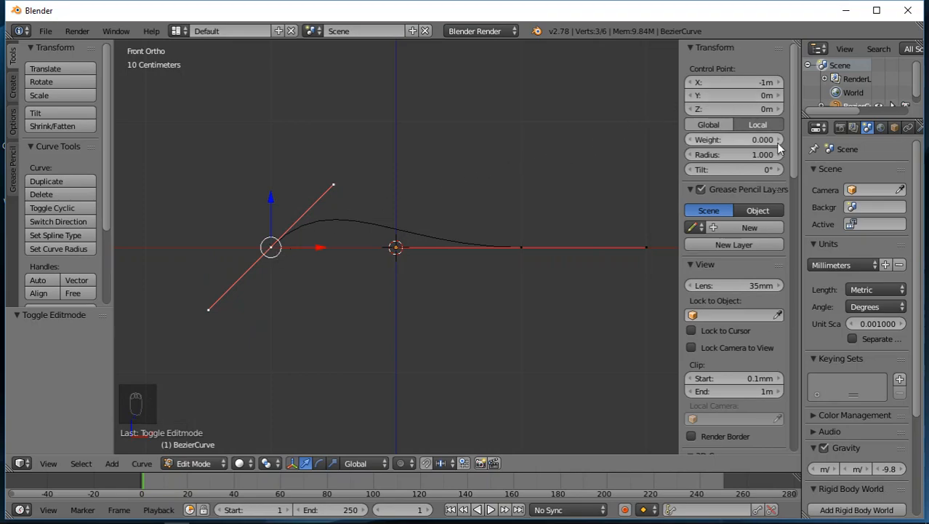
left_click(754, 124)
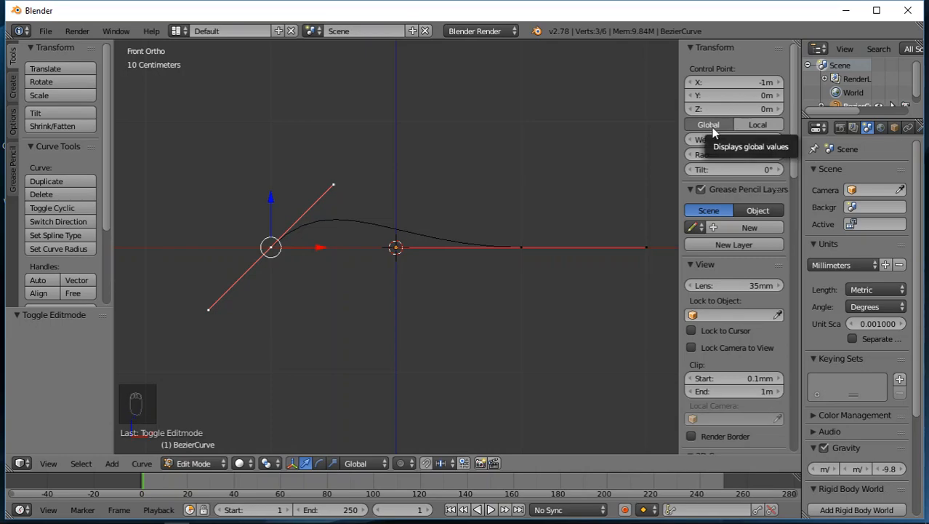
left_click(717, 81)
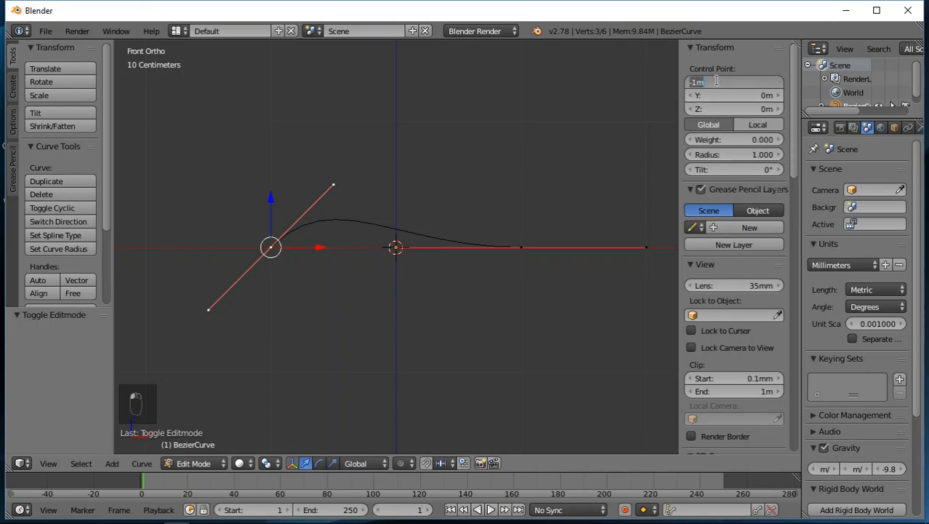
type("0")
key("Tab")
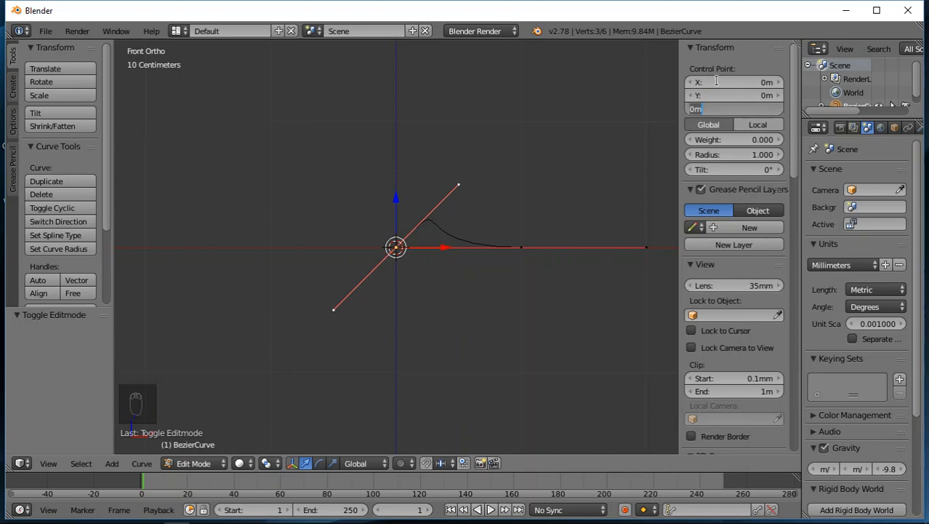
key("Tab")
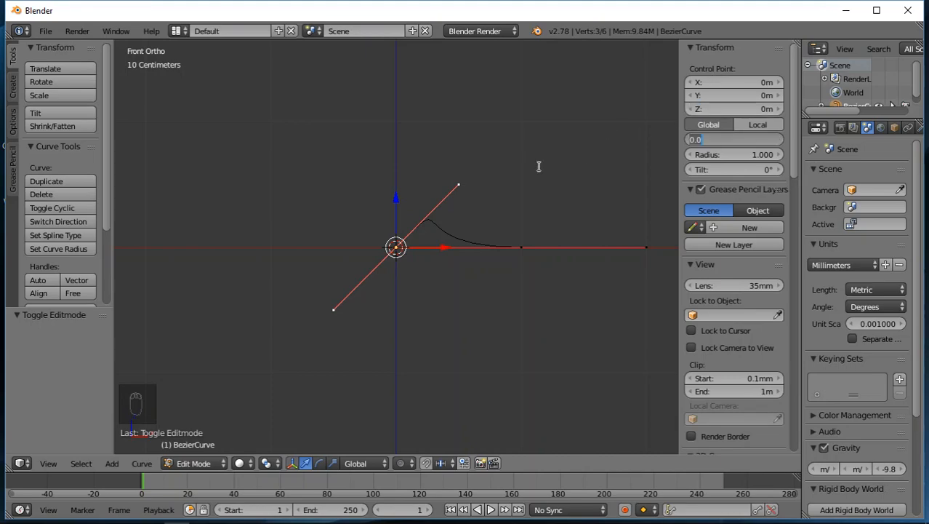
Pull the handles of both Bezier control points in close to their points, keeping the control points in place
right_click(455, 186)
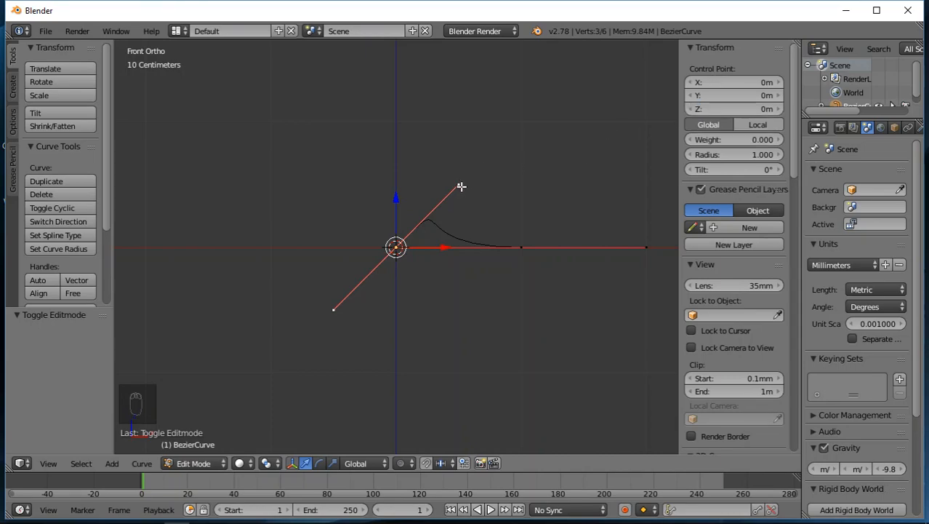
right_click_drag(458, 185, 402, 241)
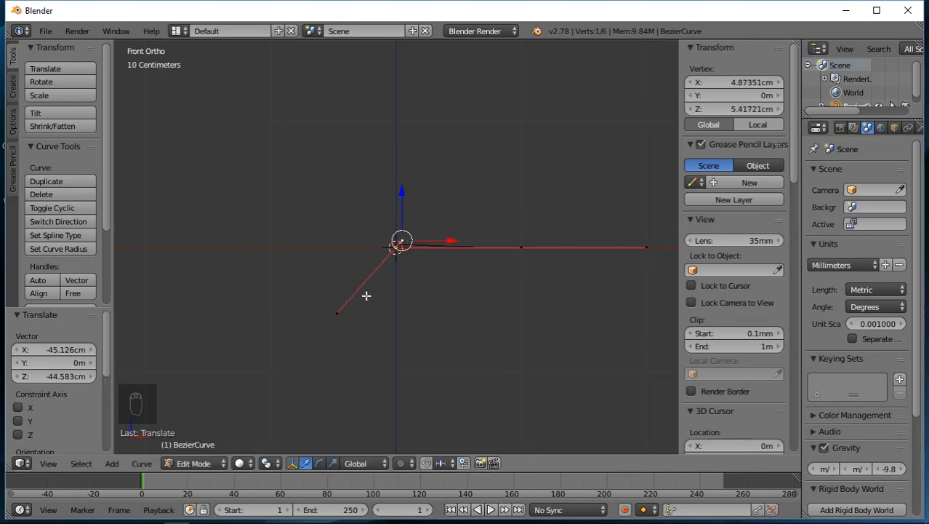
right_click(338, 312)
right_click_drag(338, 312, 389, 252)
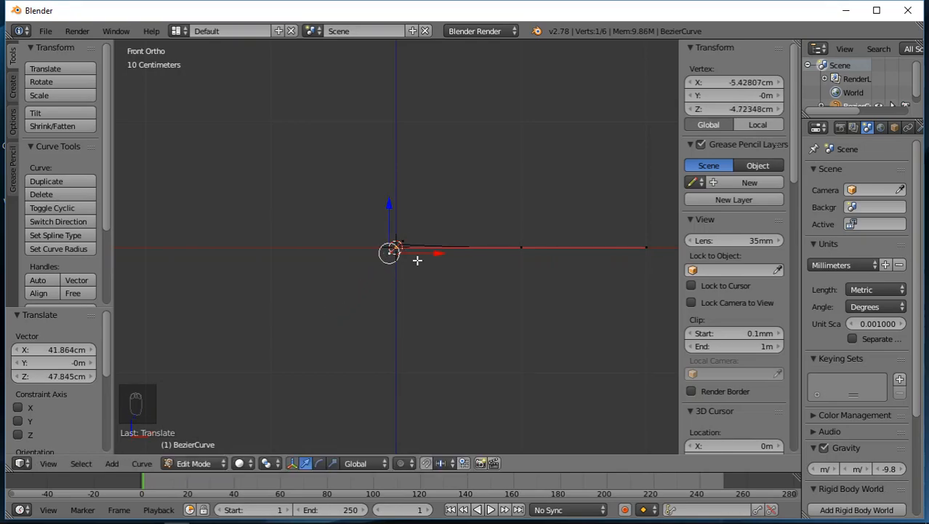
right_click(521, 249)
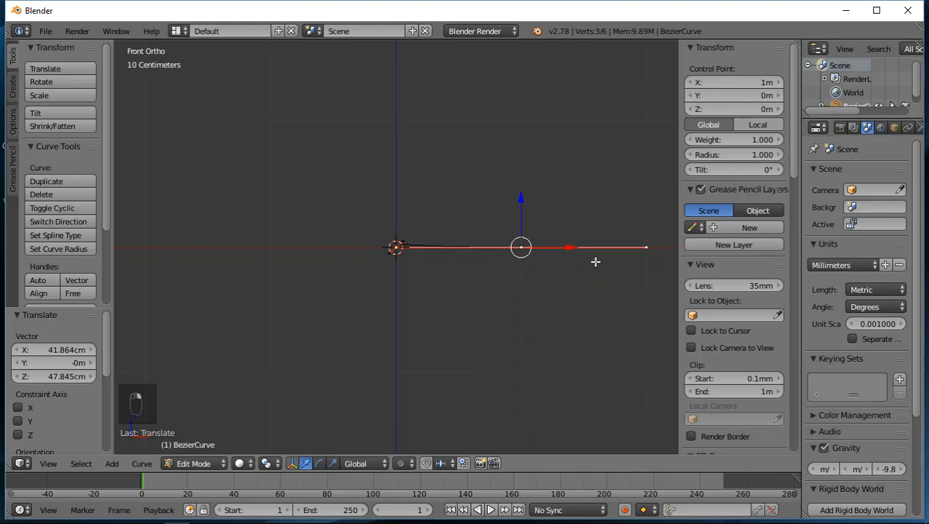
right_click_drag(646, 247, 515, 253)
right_click_drag(606, 153, 525, 241)
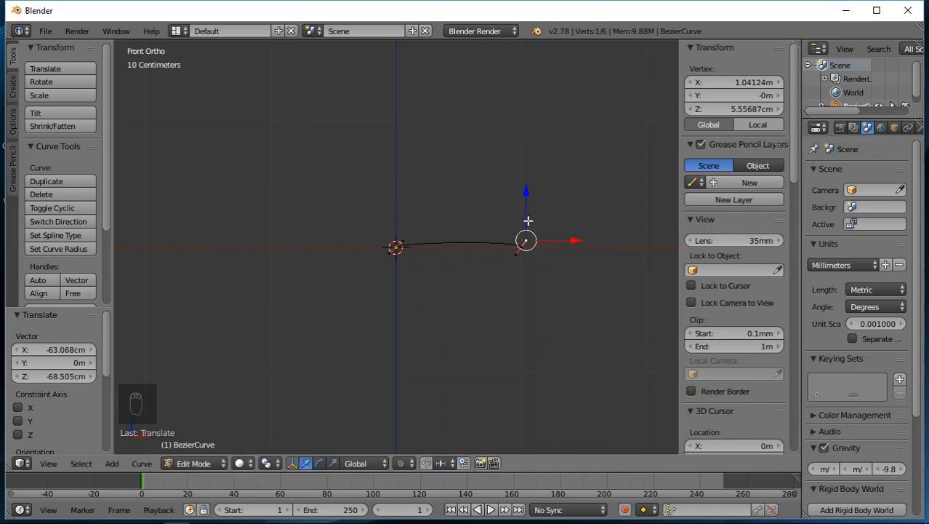
Set the right end control point's global X to 4 mm
right_click(523, 248)
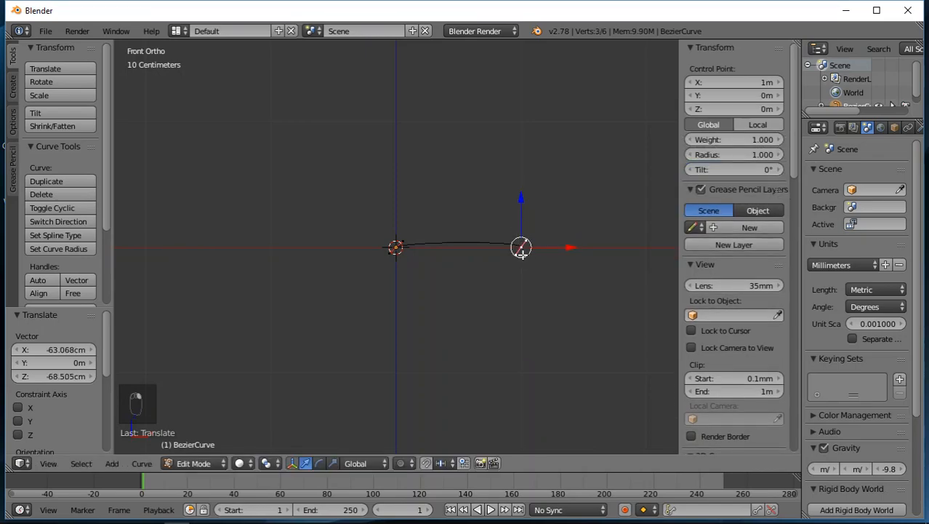
left_click(715, 82)
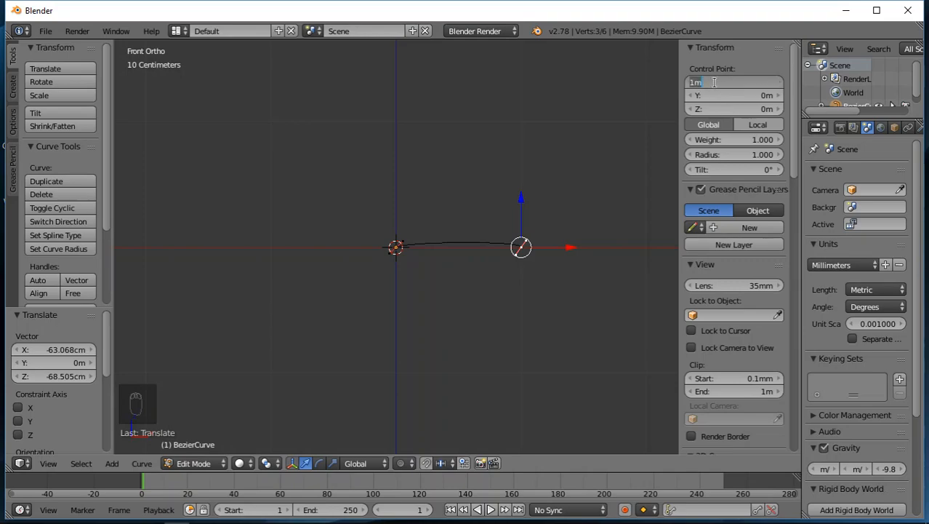
type("4")
key("Tab")
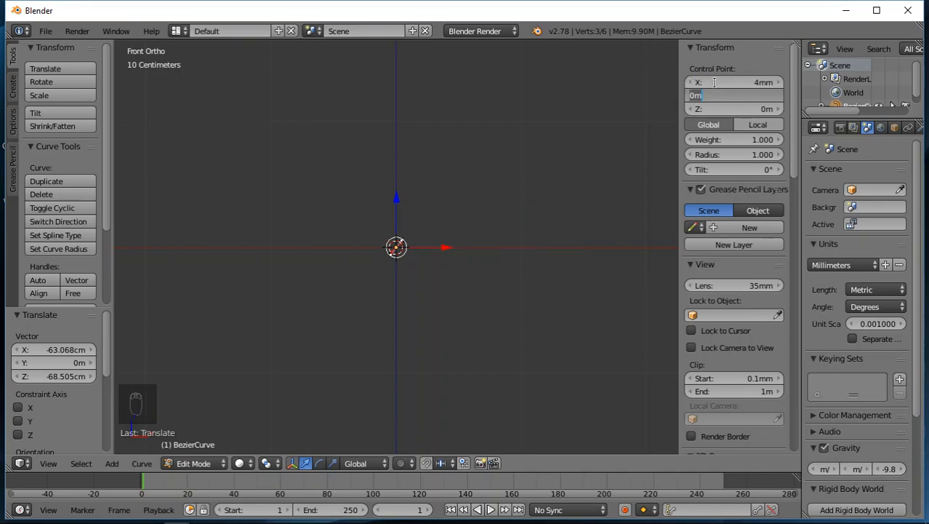
key("Tab")
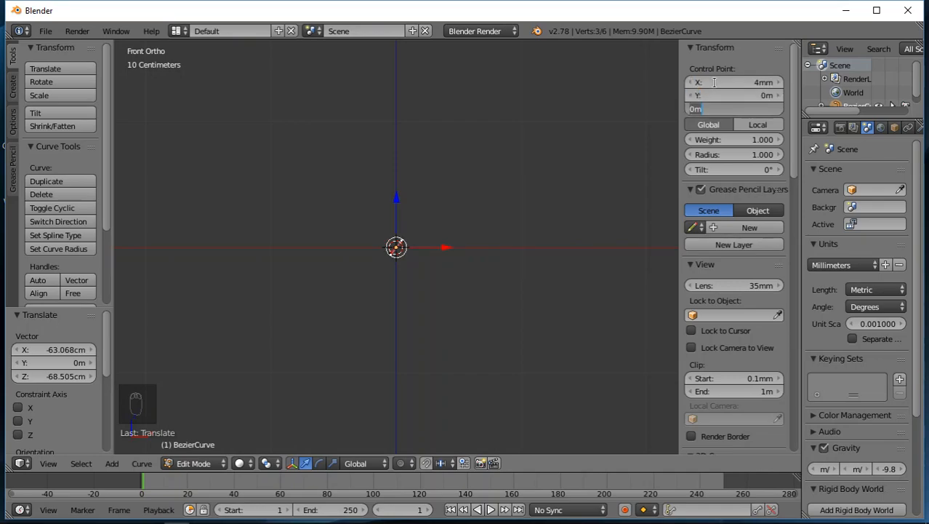
key("Return")
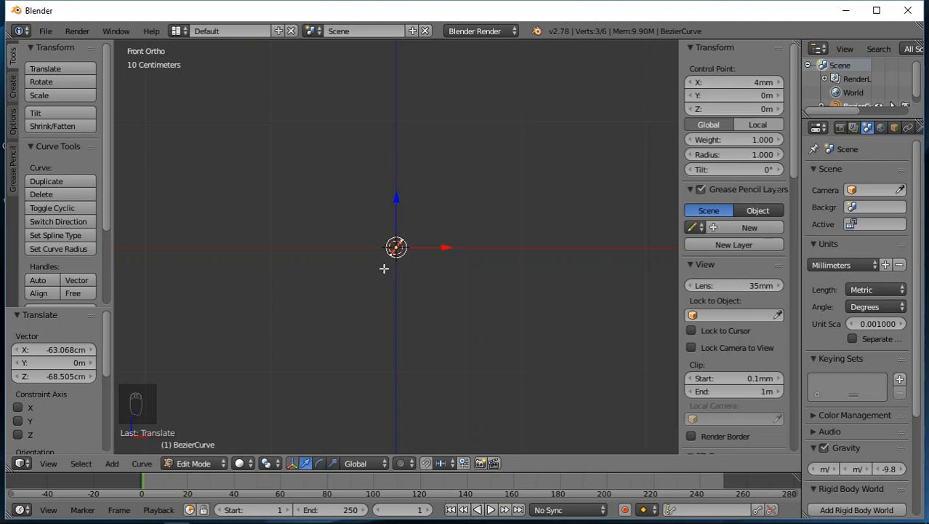
Shorten the 4 mm control point's handles, moving the upper to about X 8.5, Z 4.1 mm and the lower to about X 1.6, Z -3.4 mm
scroll(395, 247, "up", 5)
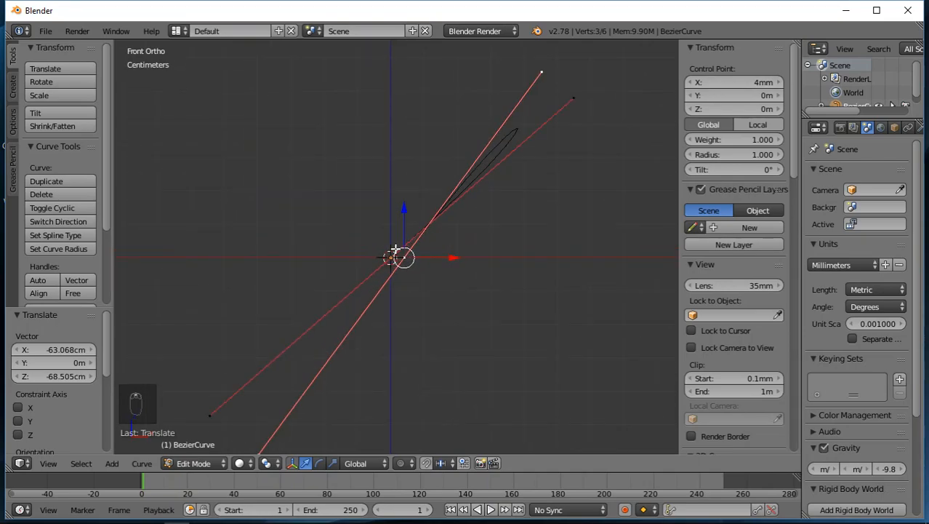
scroll(395, 249, "down", 2)
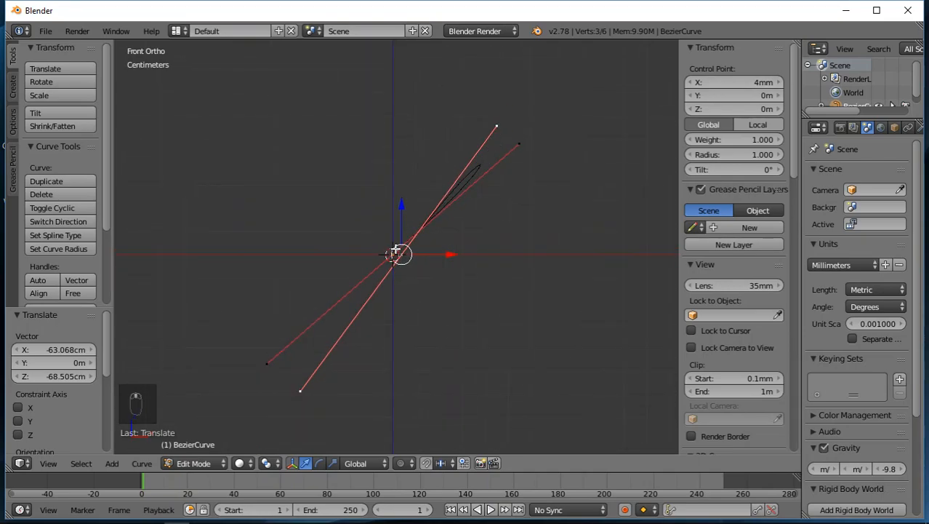
right_click(495, 126)
key("g")
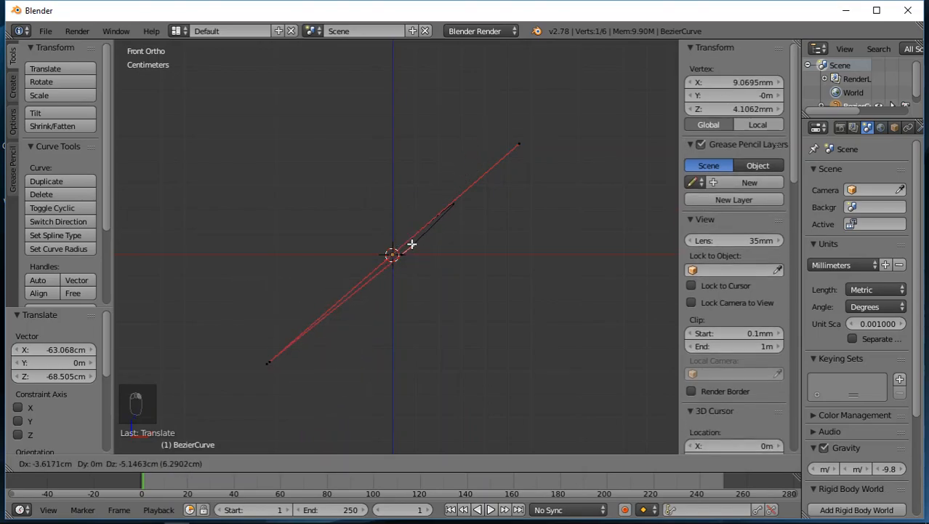
left_click(411, 244)
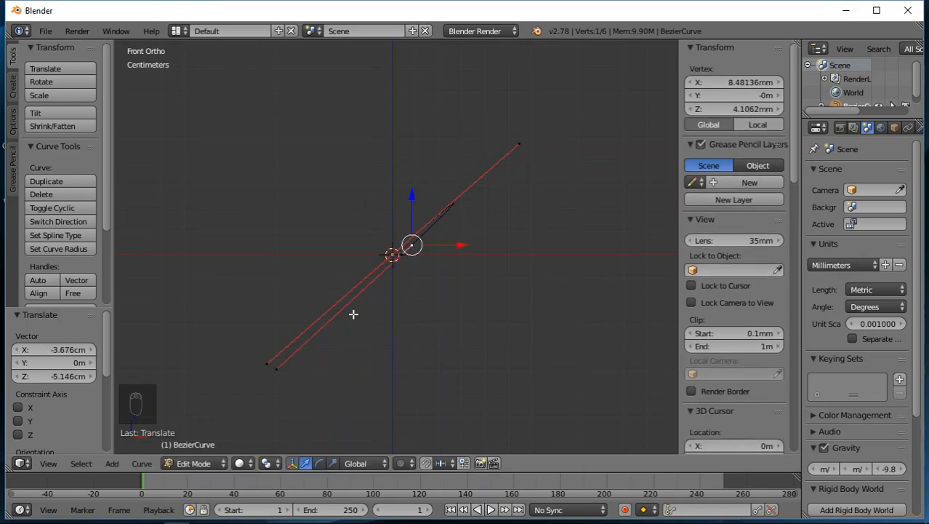
right_click(276, 368)
key("g")
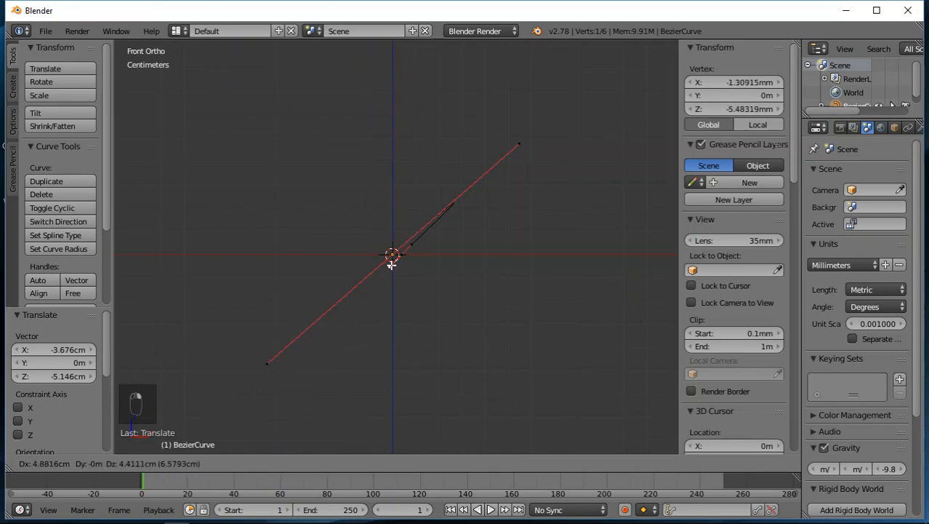
left_click(395, 259)
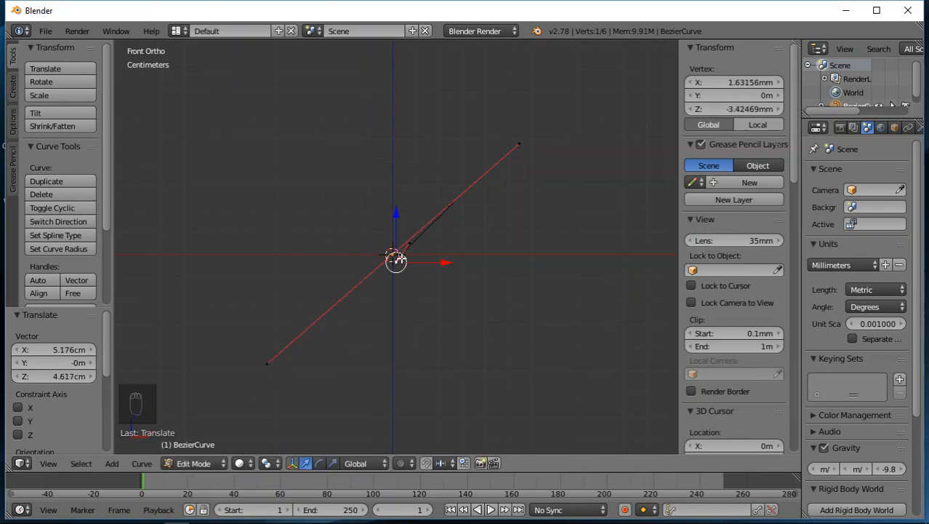
Shorten the origin control point's handles, moving the upper to about X 2.3, Z 6.7 mm and the lower to about X -2.9, Z -3.8 mm
right_click(517, 144)
key("g")
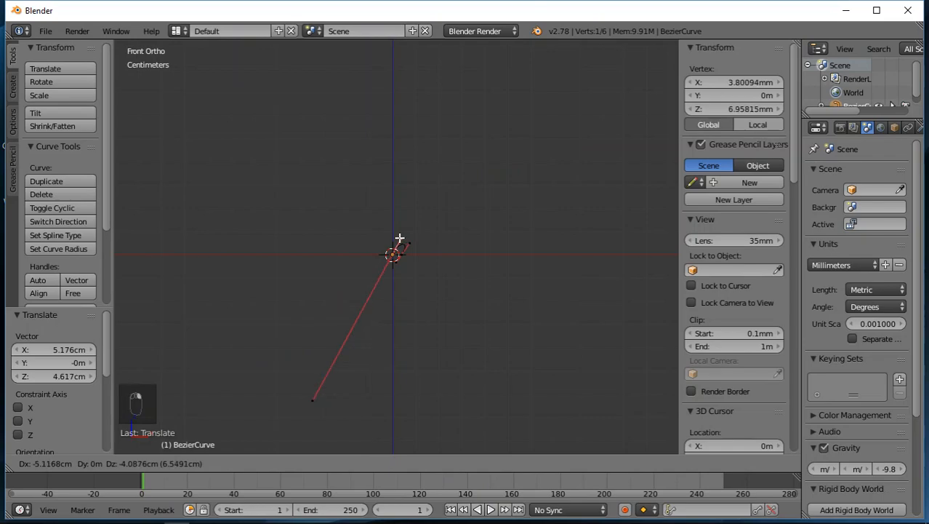
left_click(396, 238)
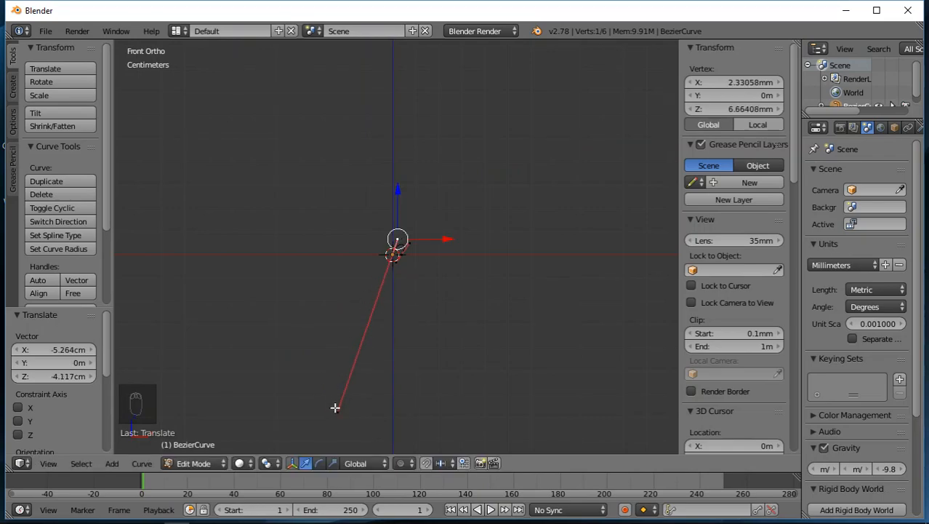
right_click_drag(337, 413, 385, 264)
Pull all four handles in further so each sits less than about 1 mm from its control point
scroll(394, 267, "up", 12)
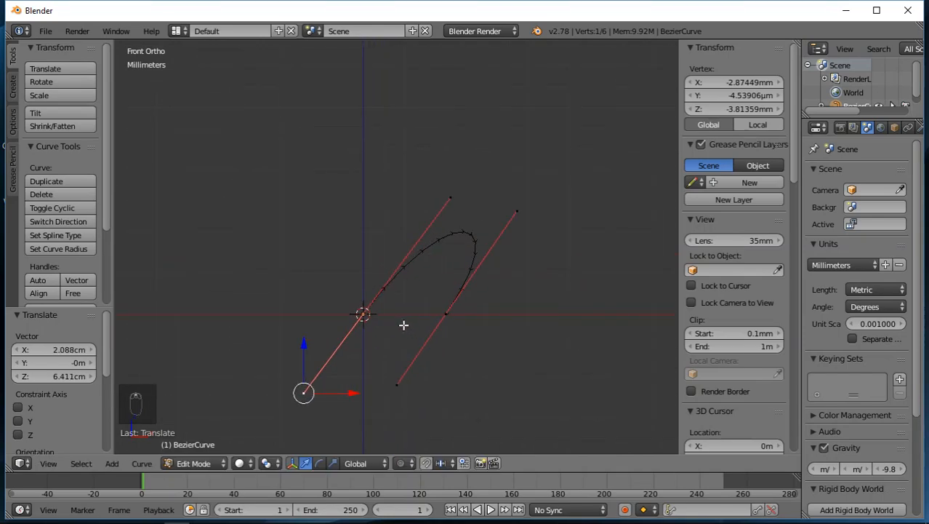
middle_click_drag(405, 326, 431, 278, "shift")
scroll(431, 279, "up", 3)
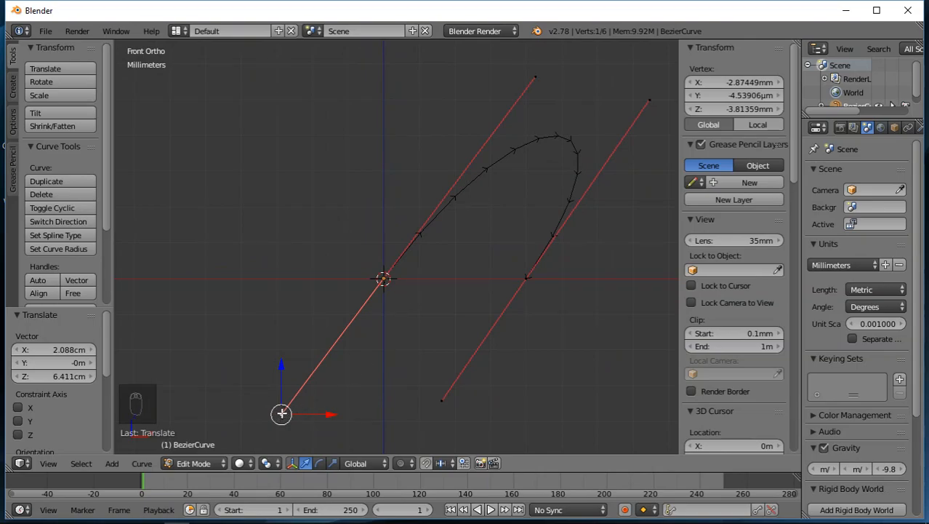
left_click_drag(282, 414, 370, 299)
left_click_drag(512, 63, 392, 264)
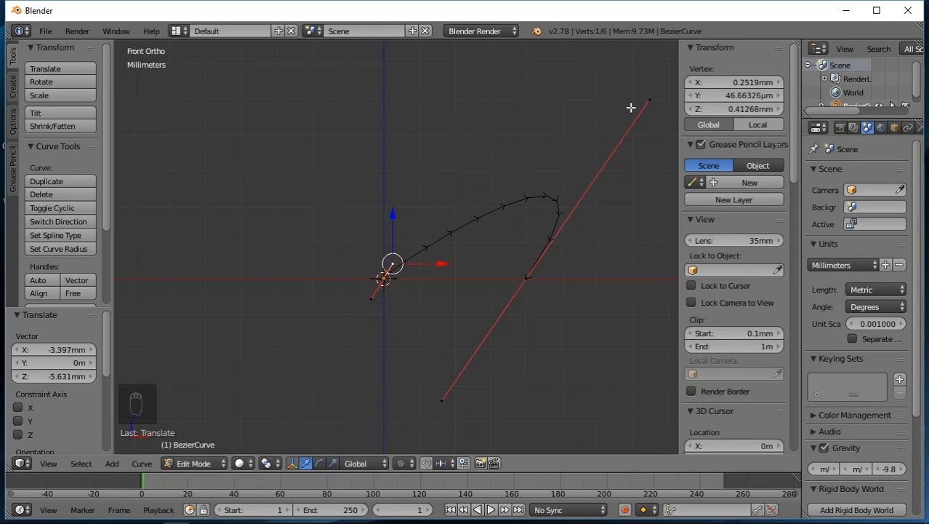
left_click_drag(649, 99, 544, 253)
left_click_drag(441, 399, 507, 299)
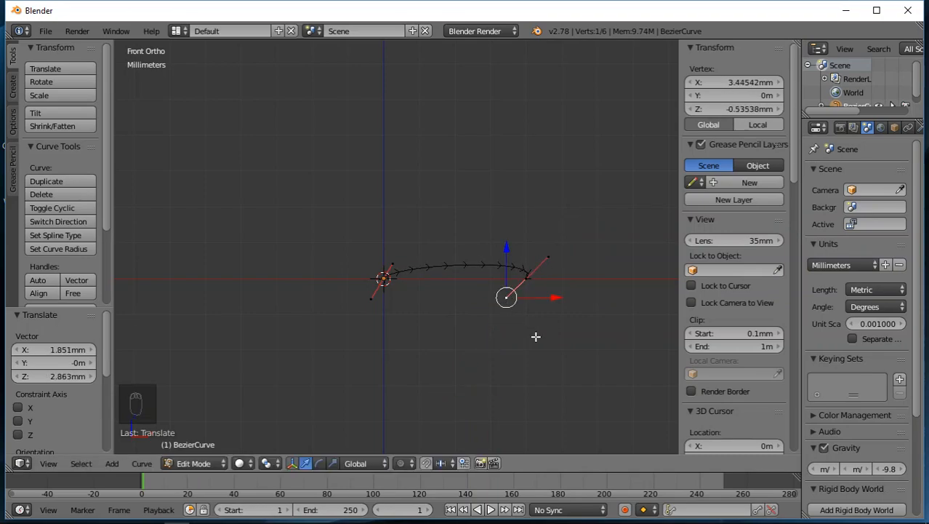
Turn off the display of curve normals in the viewport
mouse_move(793, 127)
left_mouse_down()
mouse_move(800, 338)
mouse_move(791, 398)
mouse_move(795, 324)
left_mouse_up()
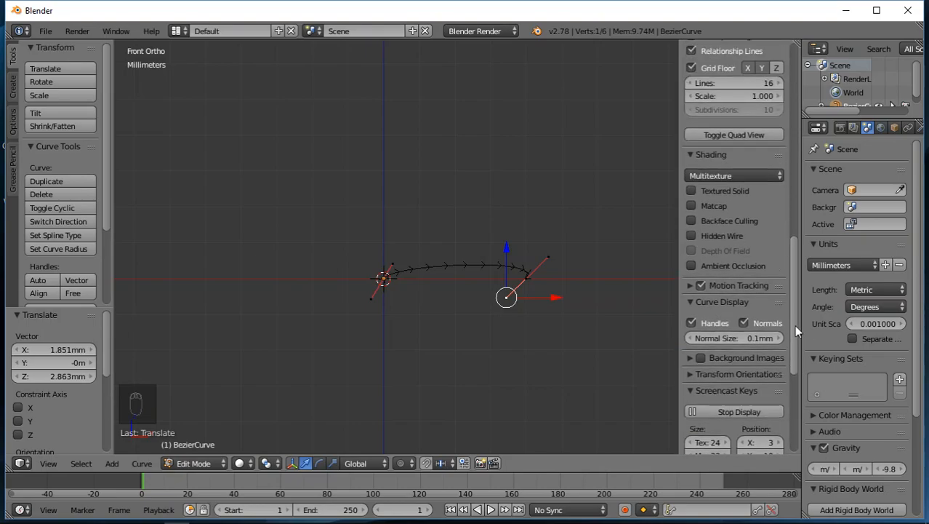
left_click(744, 322)
mouse_move(794, 251)
left_mouse_down()
mouse_move(776, 105)
mouse_move(786, 37)
left_mouse_up()
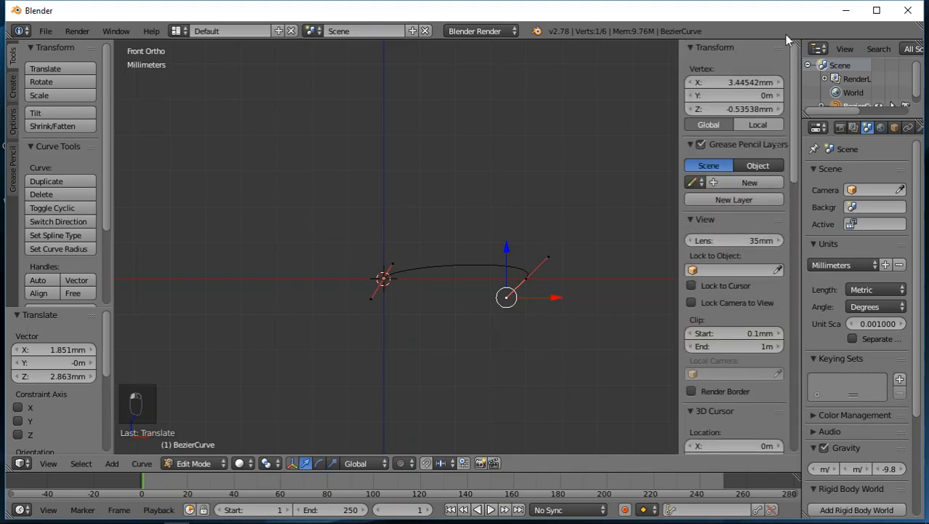
Extend the curve from the 4 mm end point with a new control point directly above it and set its Z to 3.5 mm
right_click(525, 280)
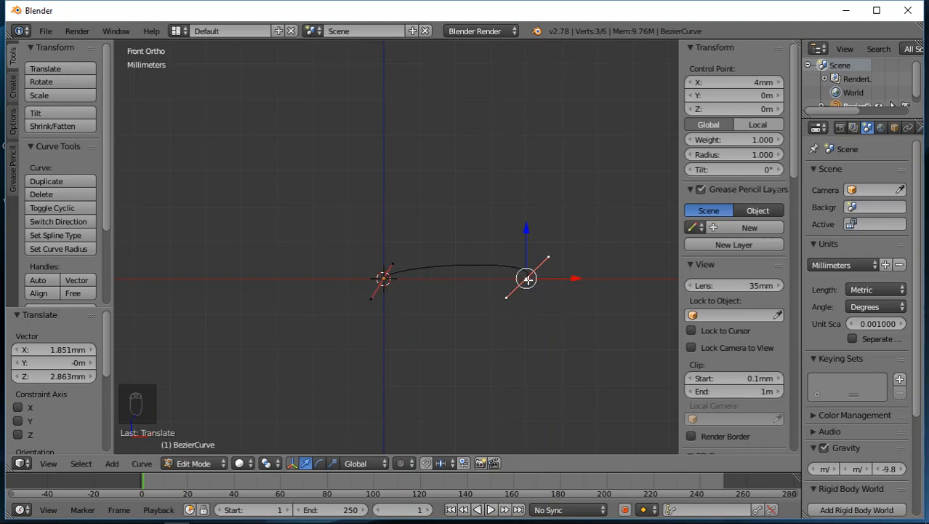
middle_click_drag(527, 280, 349, 312, "shift")
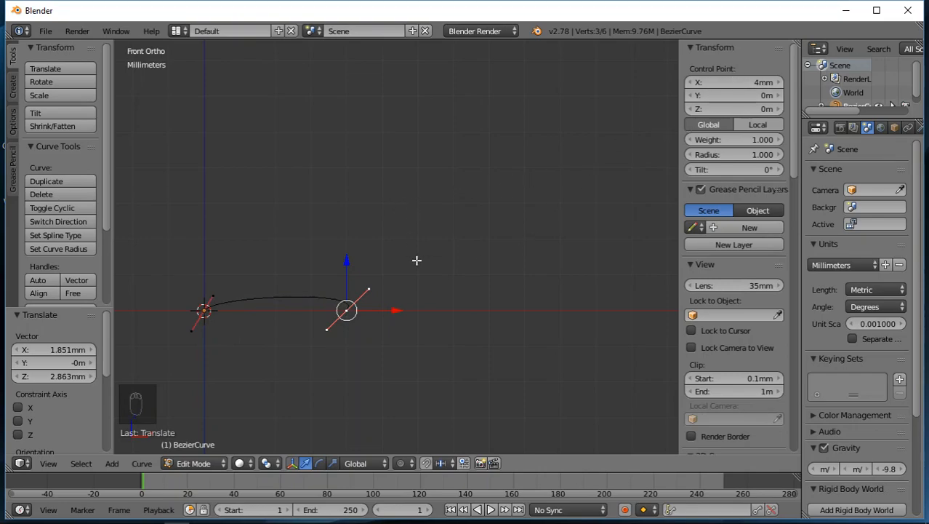
right_click(347, 227, "ctrl")
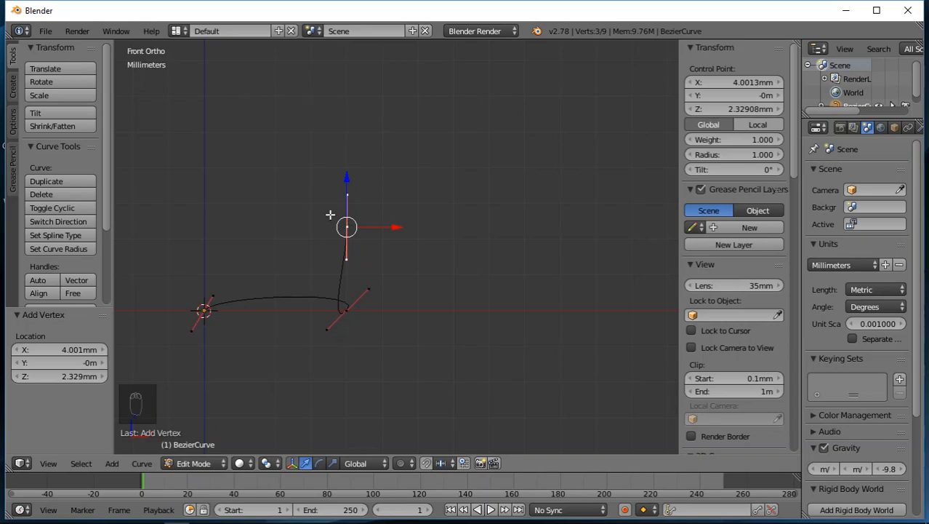
left_click(726, 107)
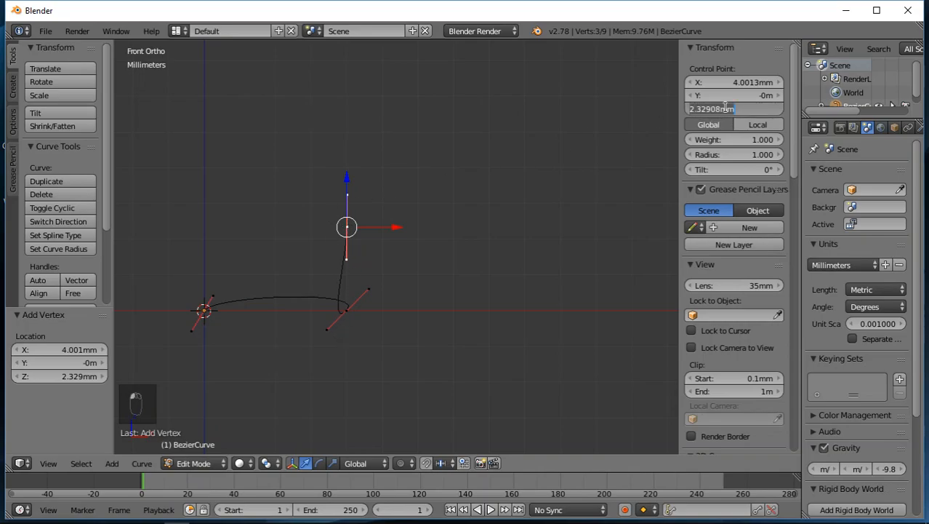
type("3.5")
key("Return")
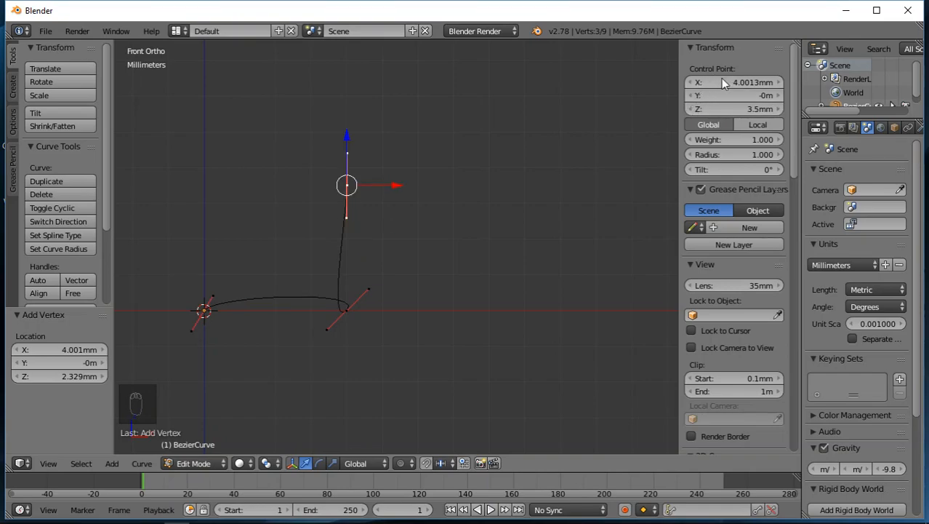
Set the selected upper control point's X coordinate to 4 mm
left_click(726, 82)
type("4")
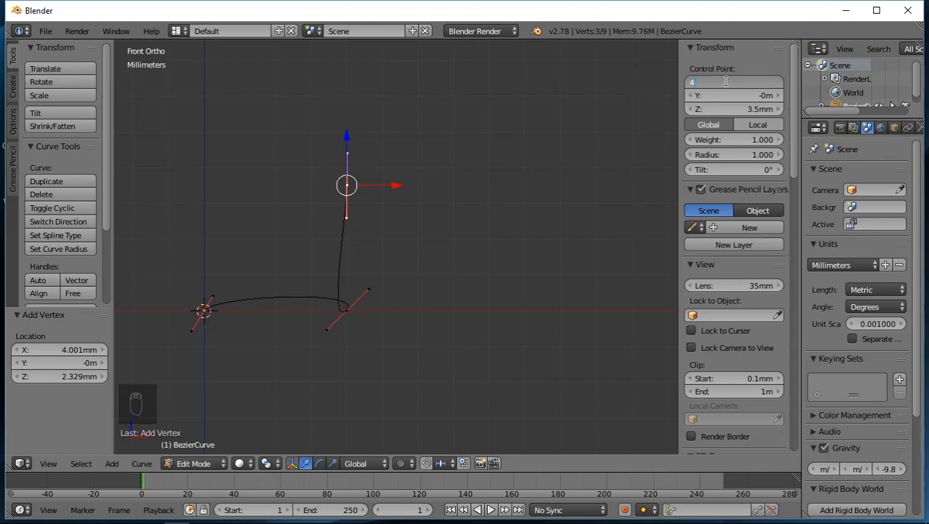
key("Return")
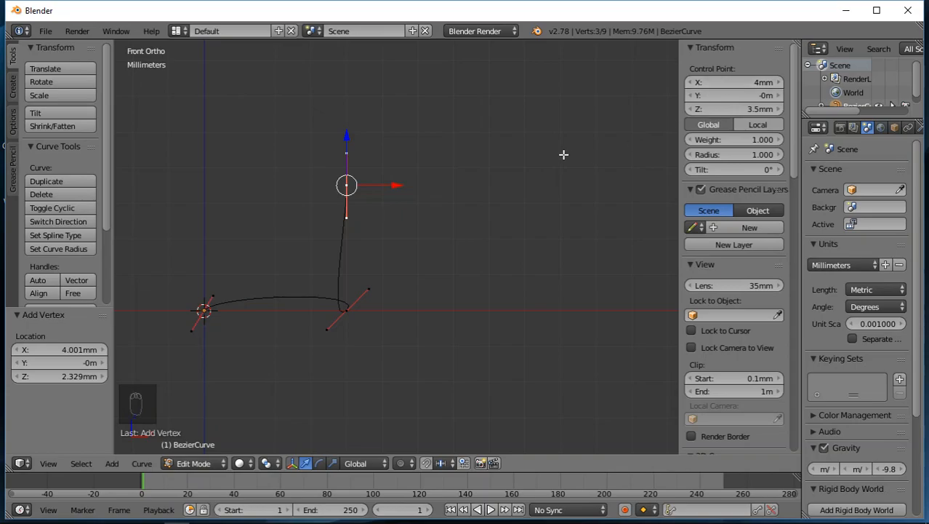
Extend the curve sideways with a new control point and place it at X 7.5 mm, Z 3.5 mm
left_click(473, 186, "ctrl")
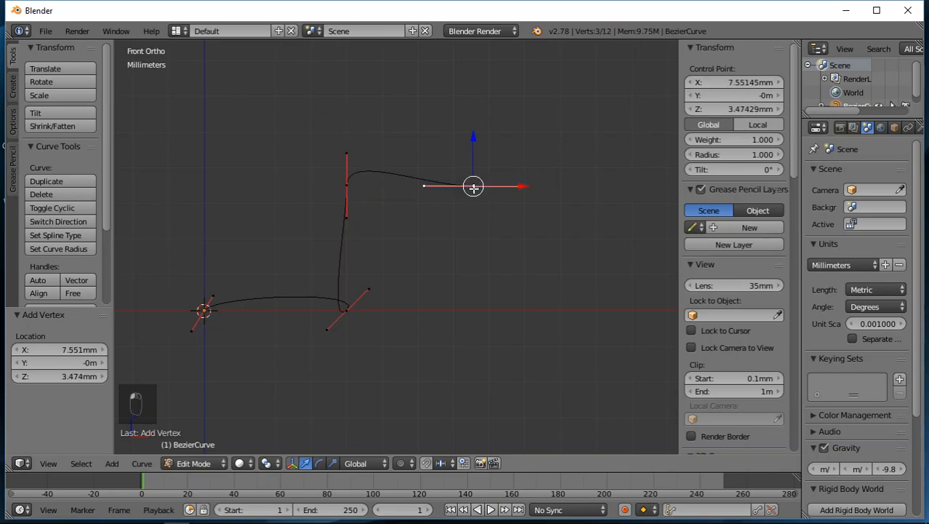
left_click(733, 82)
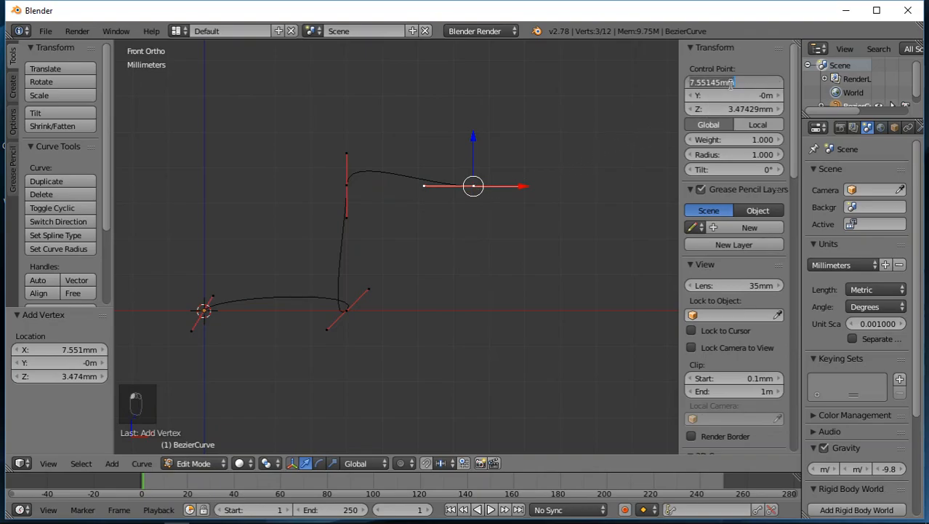
type("7.5")
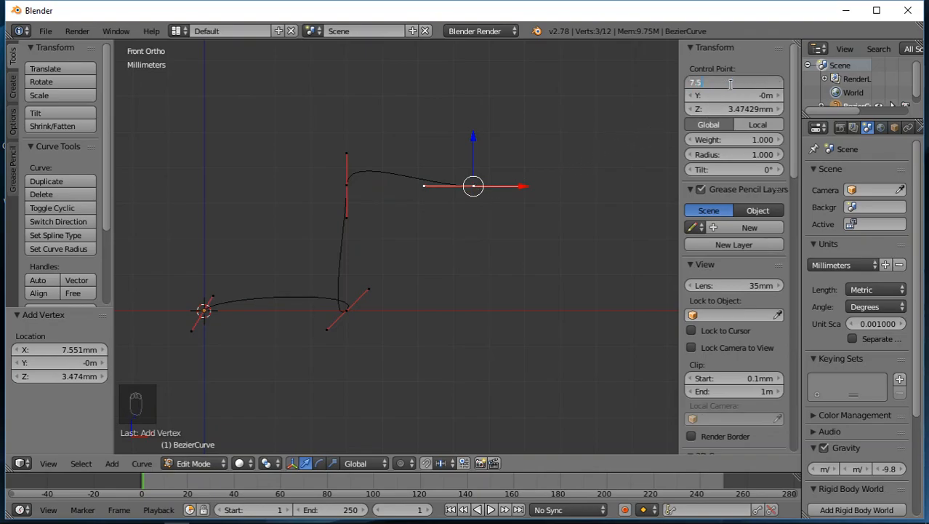
key("Tab")
key("Tab")
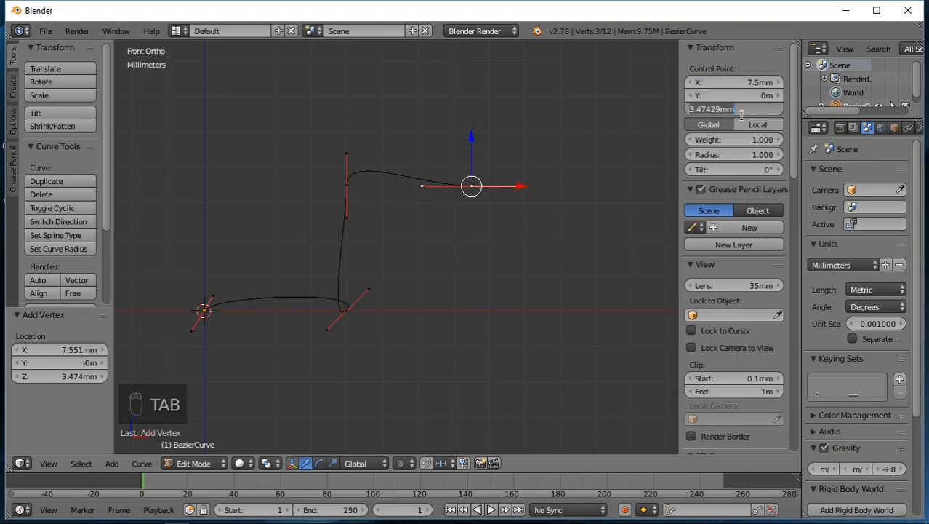
type("3.5")
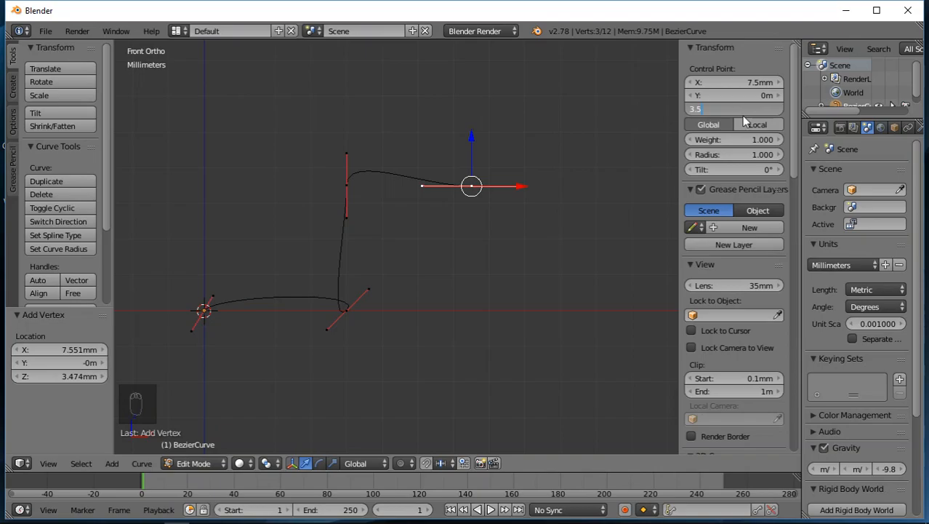
key("Return")
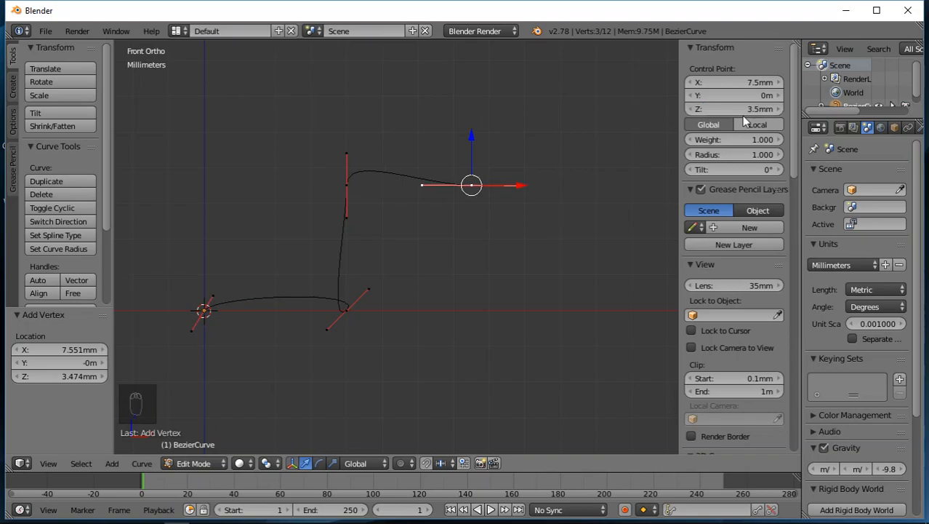
Add another control point directly above the last one and place it at X 7.5 mm, Y 0, Z 4.5 mm
left_click(473, 117, "ctrl")
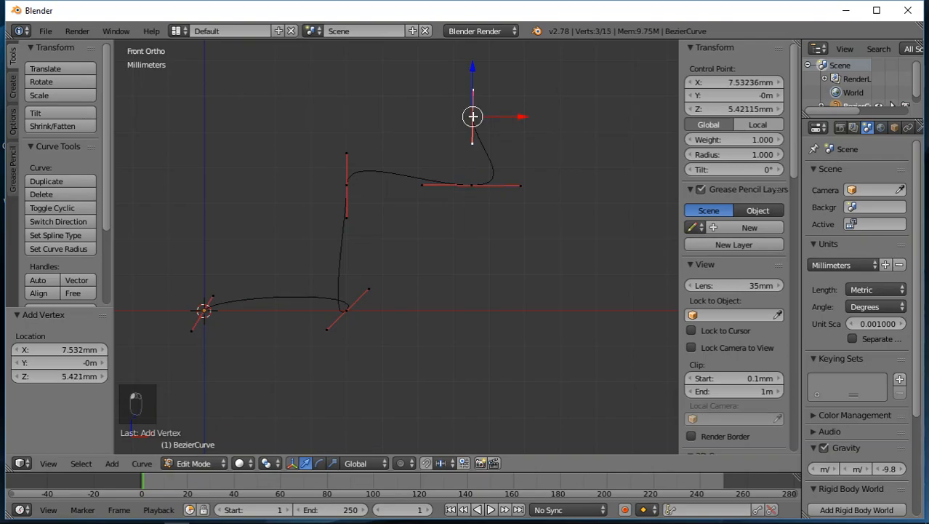
left_click(730, 83)
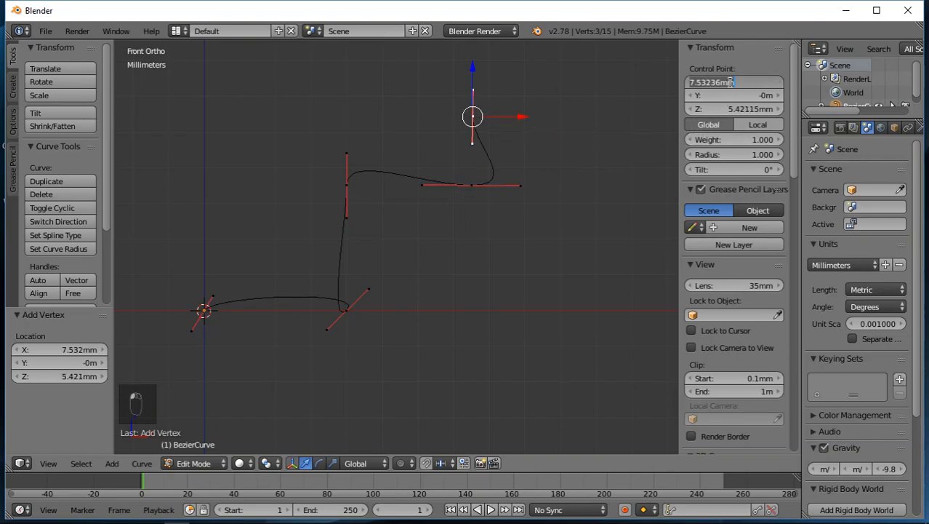
type("7.5")
key("Tab")
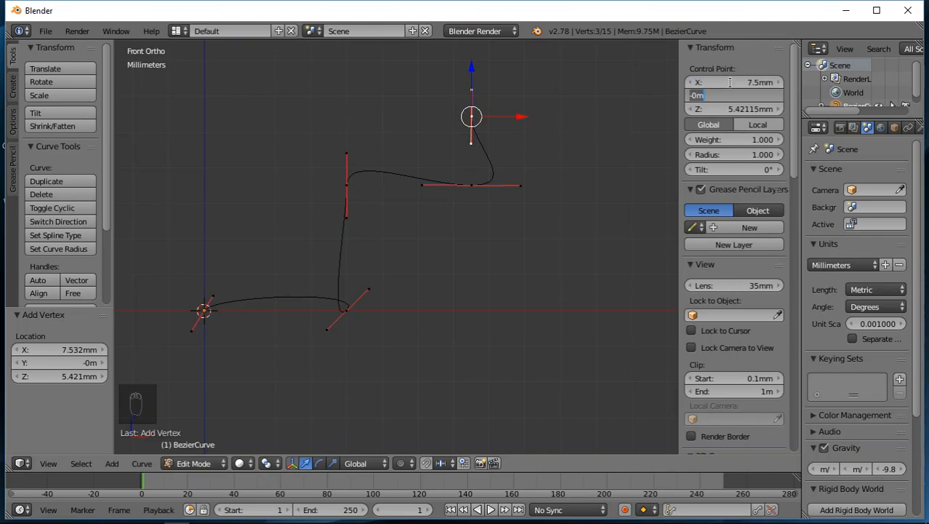
type("0")
key("Tab")
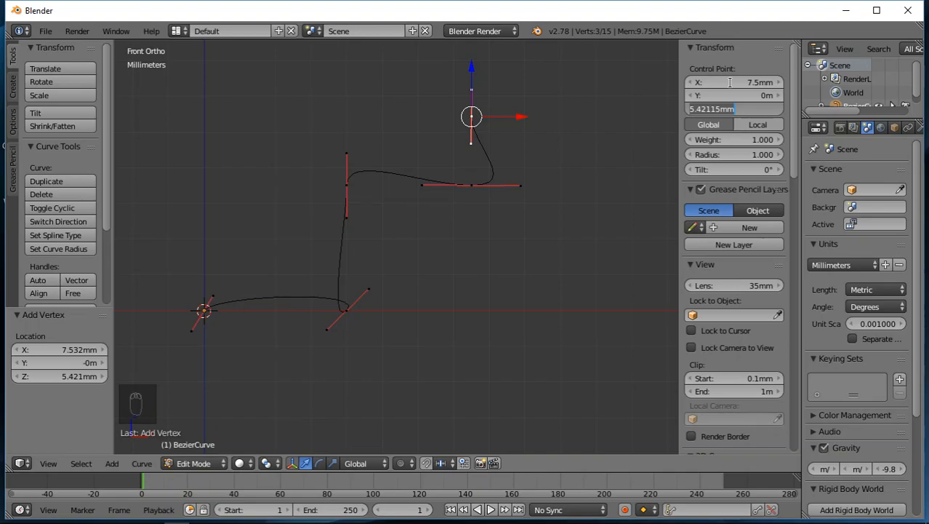
type("4.5")
key("Return")
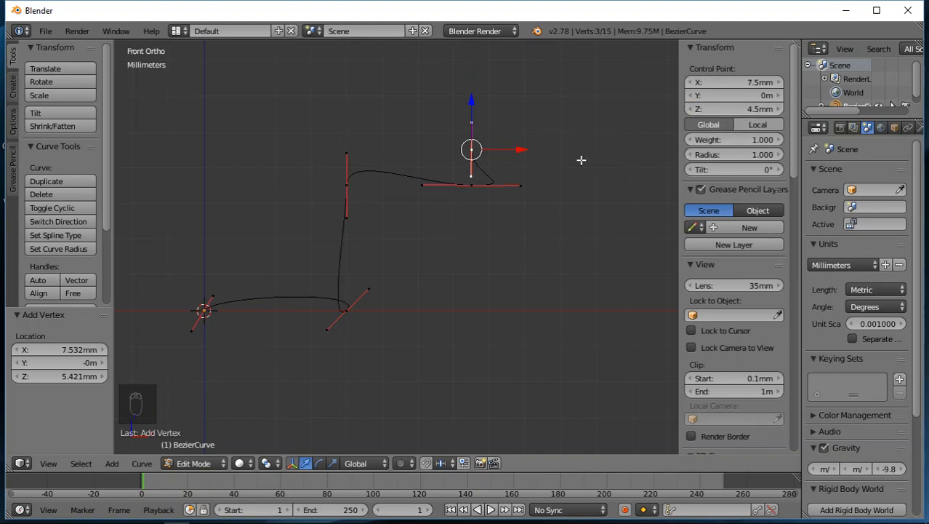
Extend the curve outward with a new control point and place it at X 11 mm, Z 5 mm
left_click(631, 151, "ctrl")
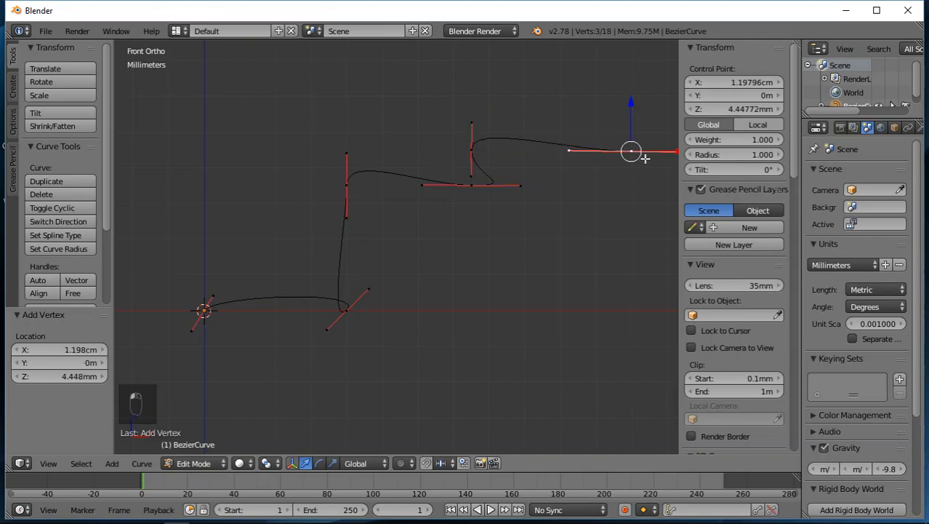
left_click(742, 107)
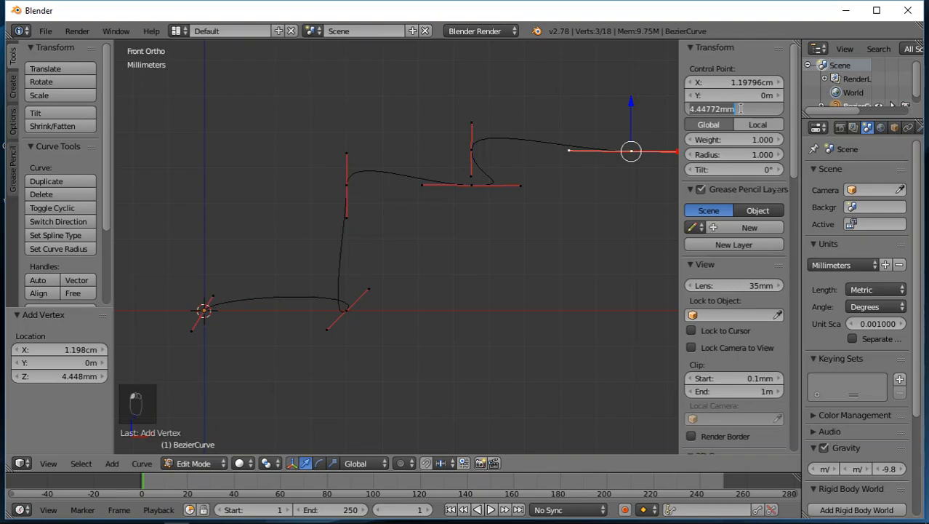
type("5")
key("Return")
left_click(728, 81)
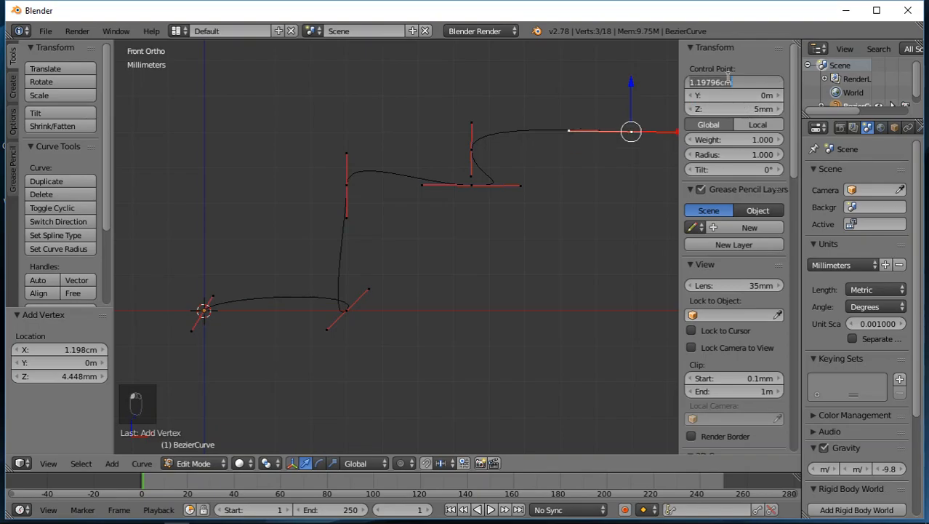
type("11")
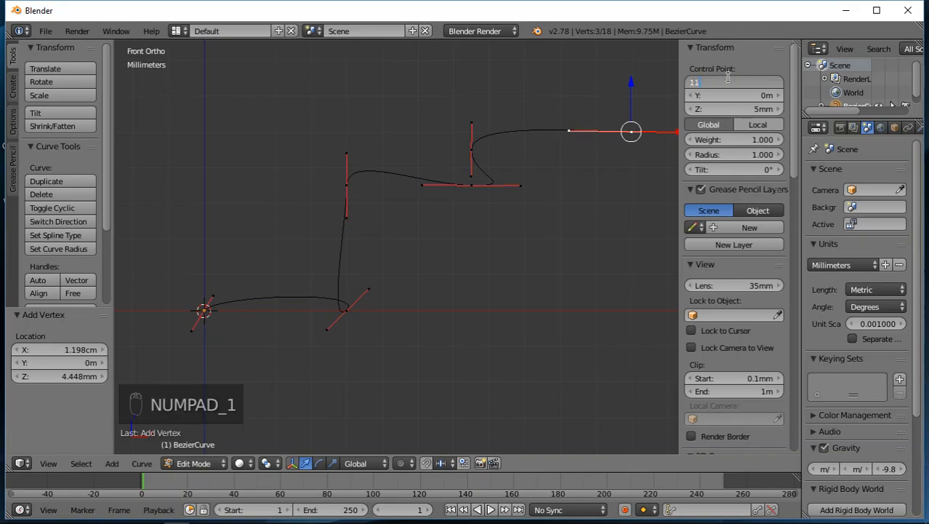
key("Return")
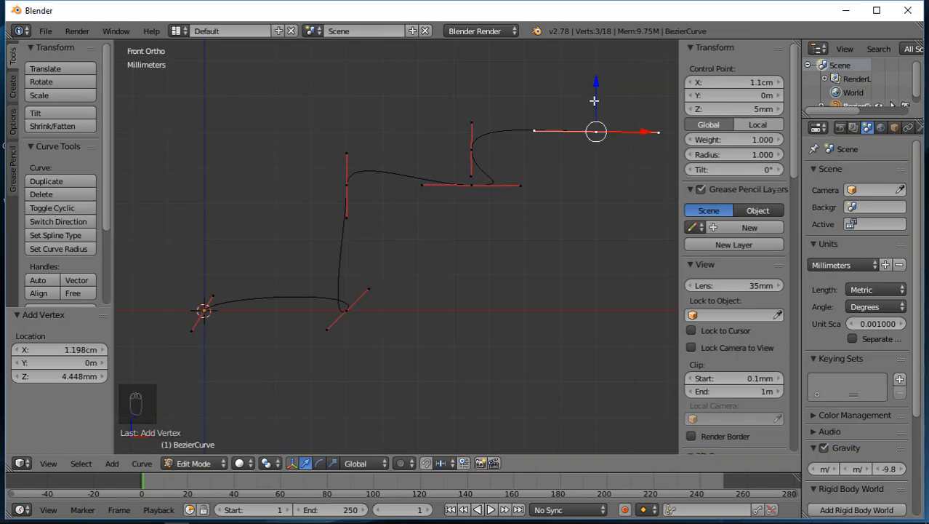
Add a control point directly above the 11 mm end point and set its Z to 7.5 mm
right_click(596, 58, "ctrl")
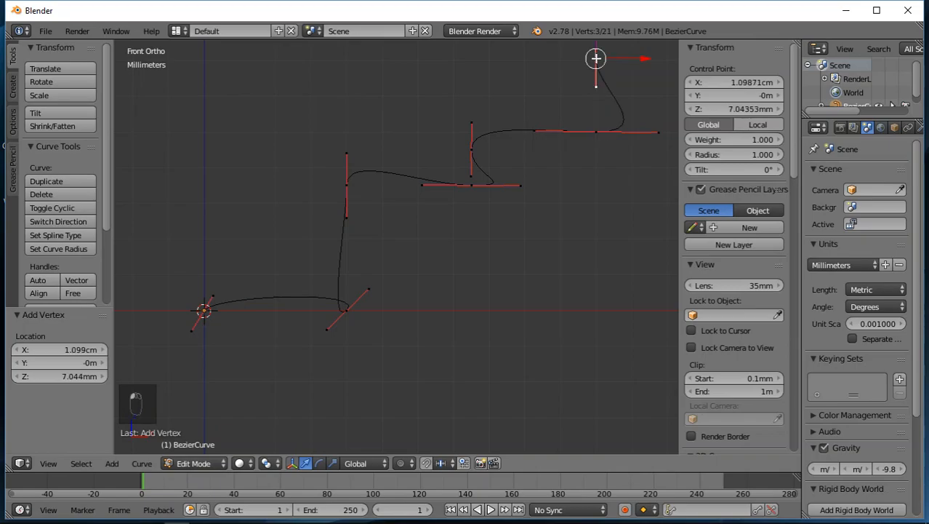
left_click(740, 108)
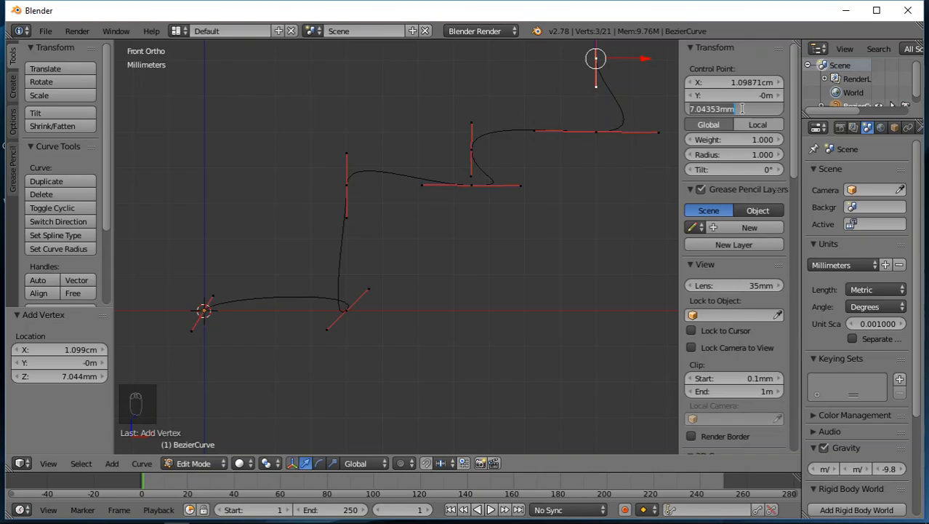
type("7")
key("Return")
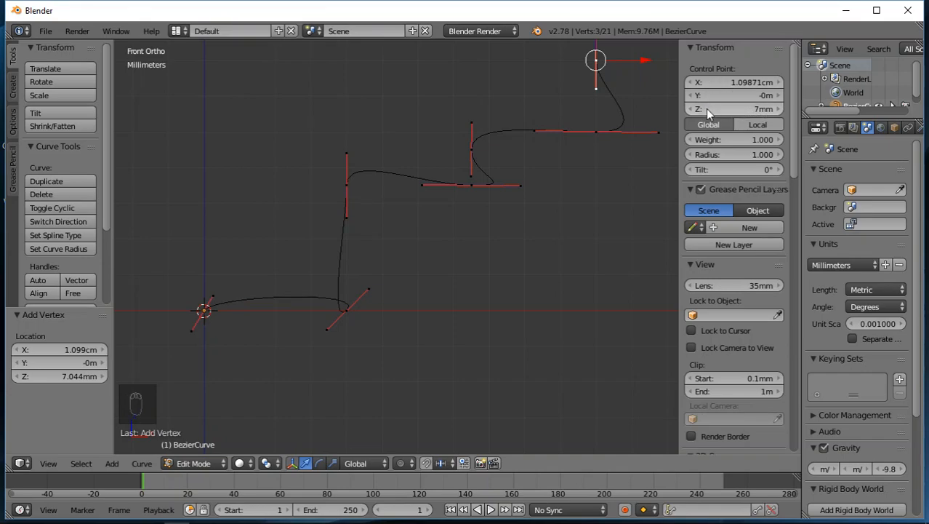
left_click(749, 106)
type("7.5")
key("Return")
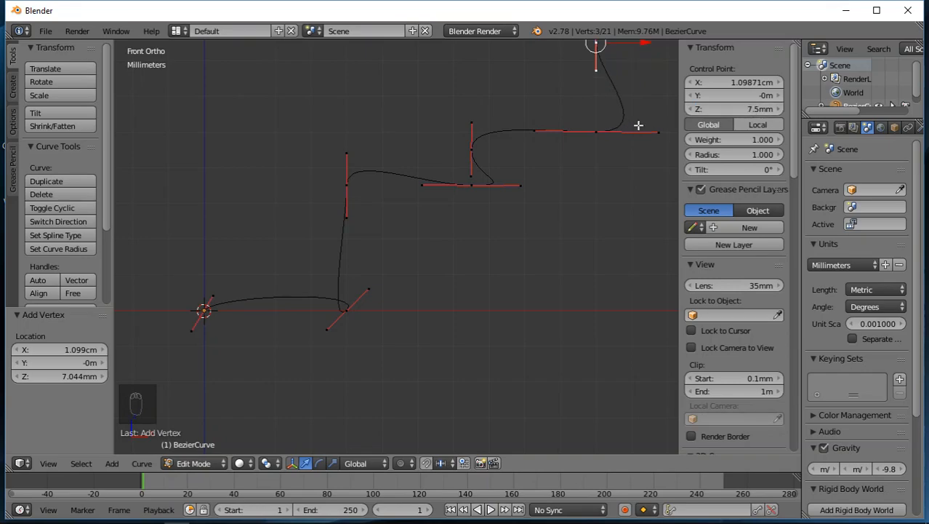
Extend the curve back to the vertical axis with a new control point placed at X 0, Z 6.5 mm
middle_click_drag(648, 100, 656, 171, "shift")
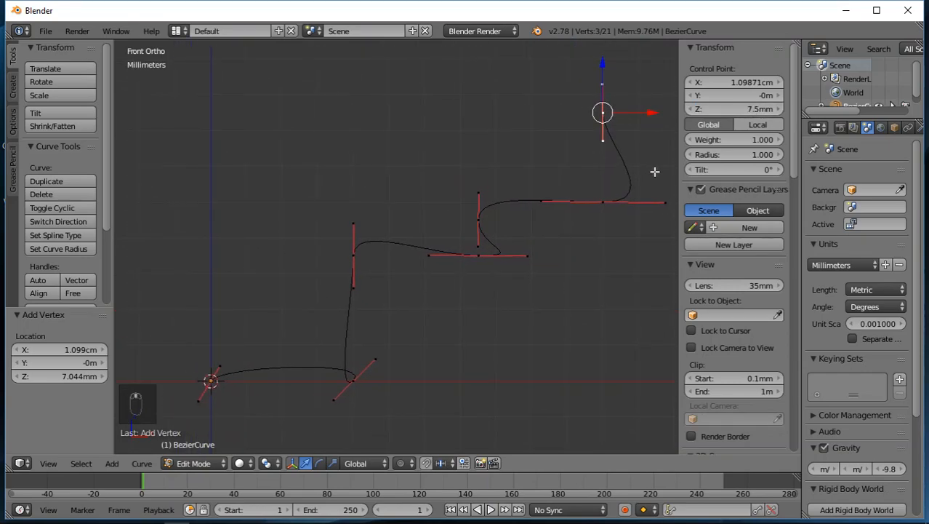
left_click(211, 126, "ctrl")
left_click(745, 109)
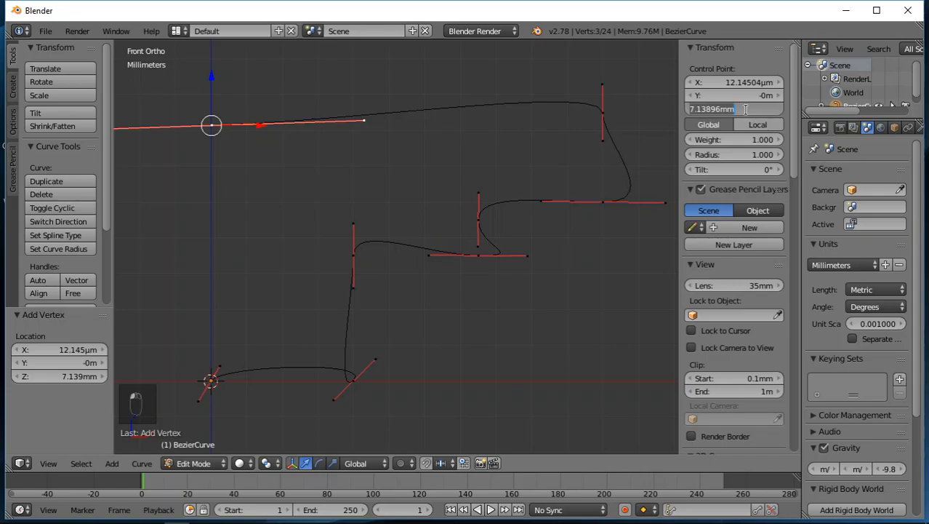
type("6.5mm")
left_click(736, 82)
type("11")
key("Return")
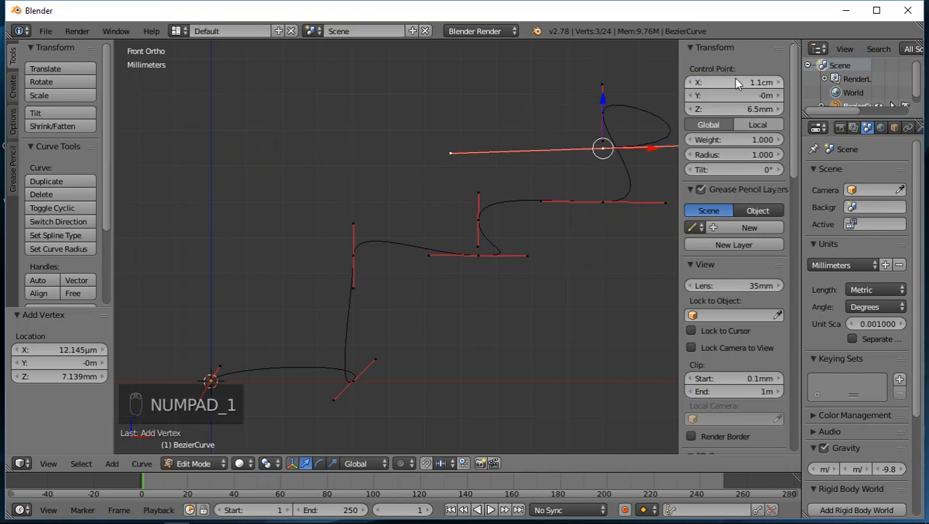
left_click(745, 81)
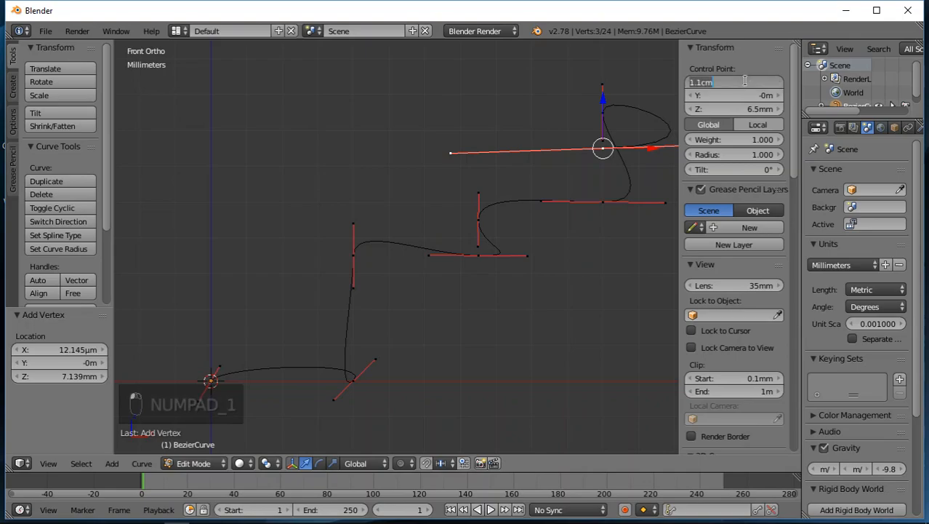
type("0")
key("Return")
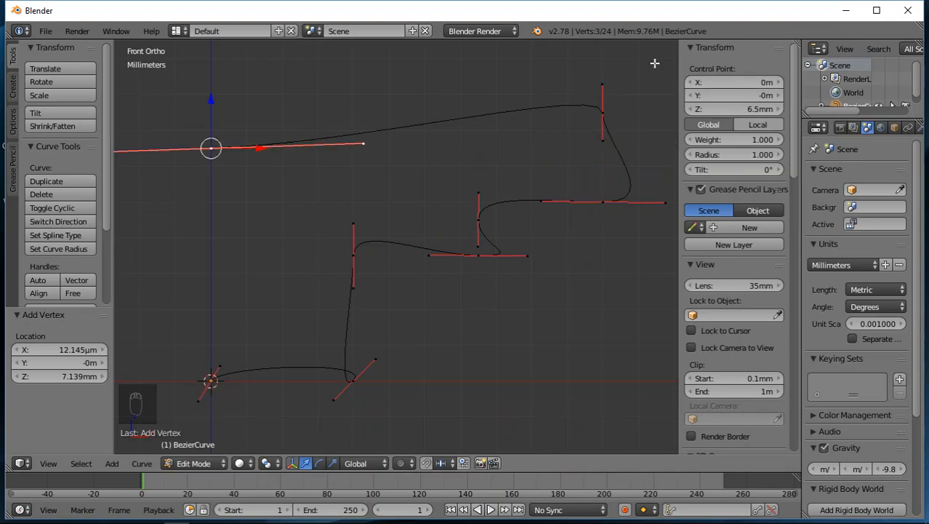
Select the outer control point at Z 7.5 mm and set its X to 11 mm
right_click(603, 111)
left_click(732, 82)
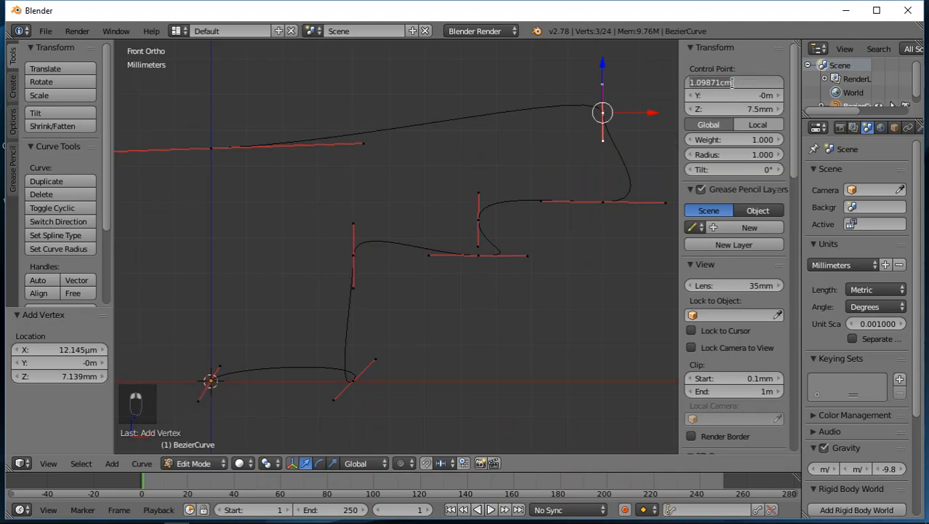
type("1")
key("Return")
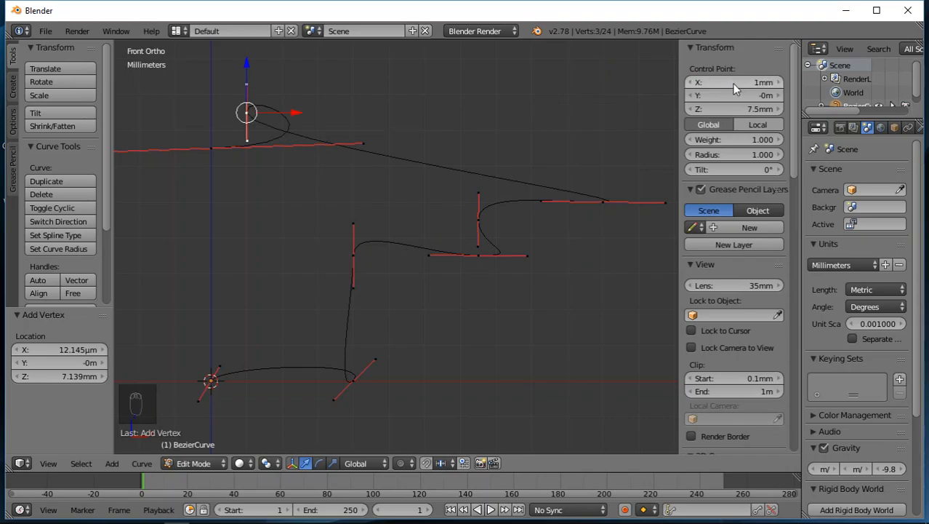
left_click(735, 84)
type("11")
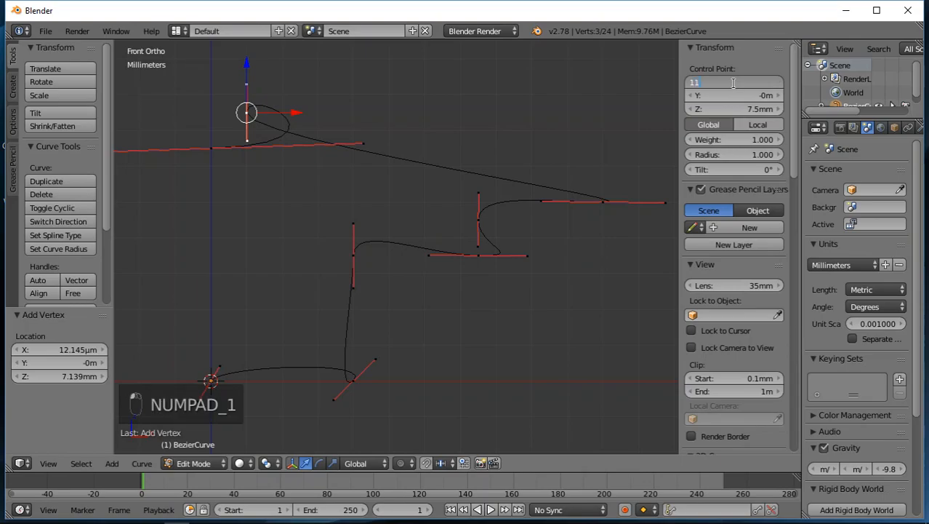
key("Return")
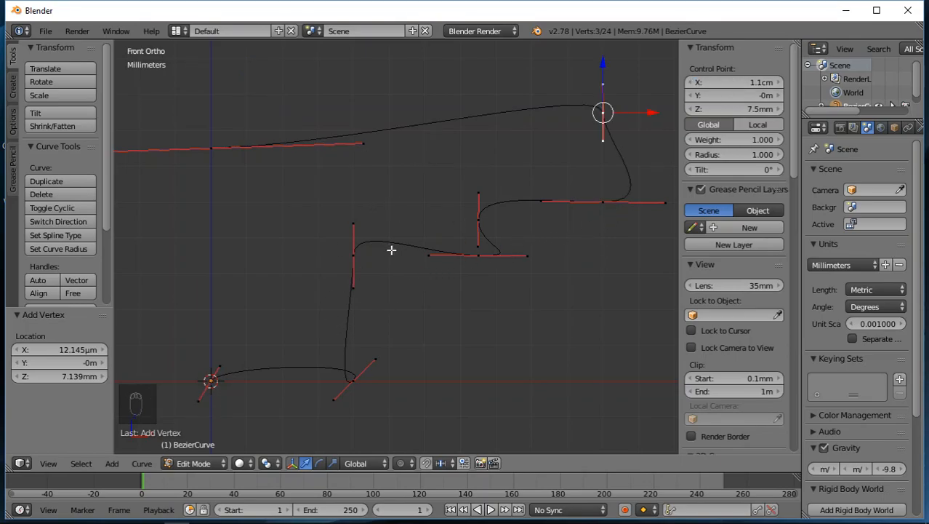
Select all of the curve's control points and set their handle type to Free
key("a")
key("a")
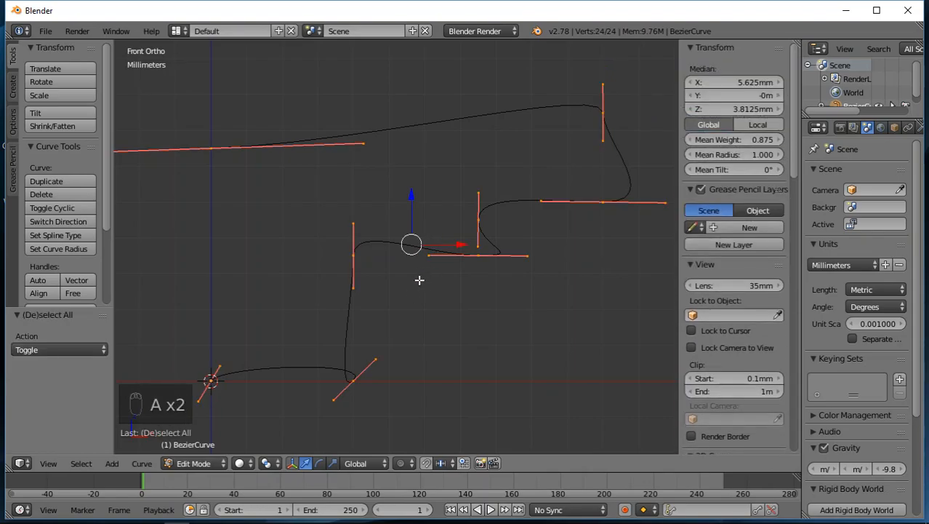
key("v")
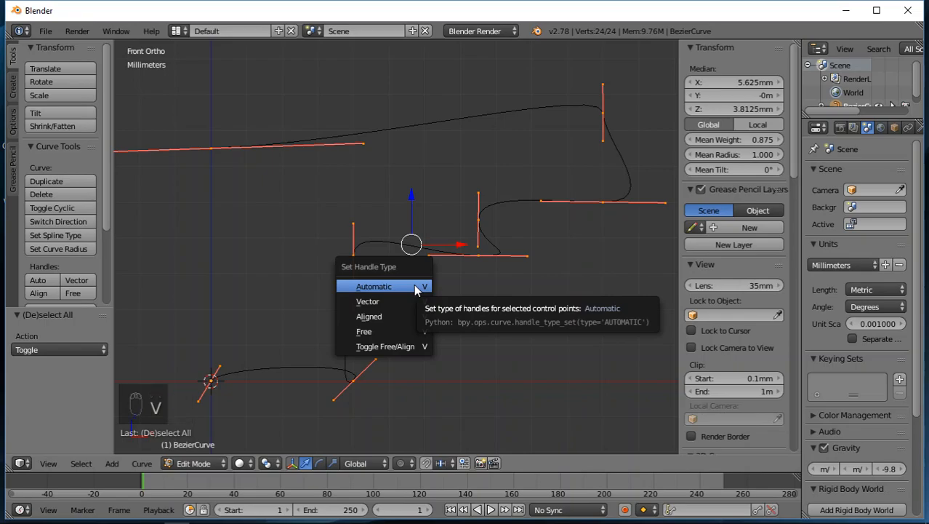
left_click(381, 333)
middle_click_drag(243, 376, 318, 366)
key("KP_1")
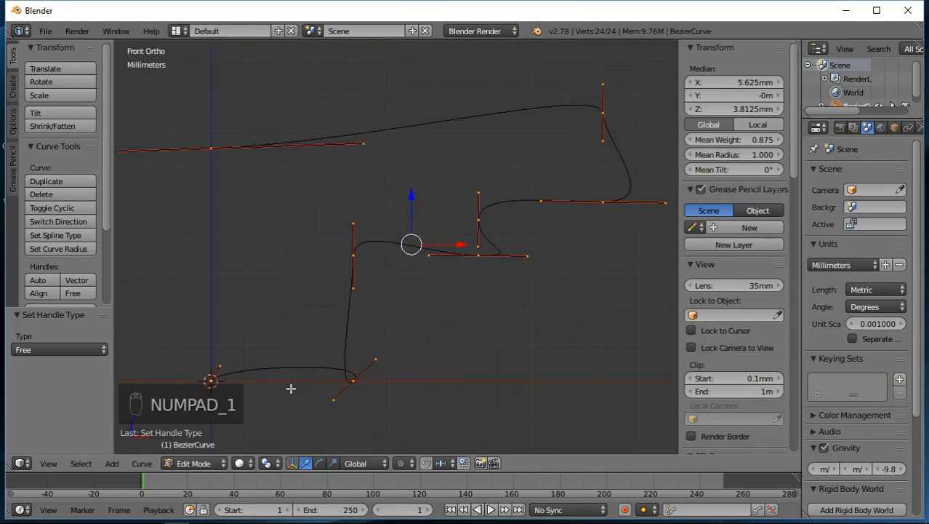
middle_click_drag(290, 388, 416, 321, "shift")
scroll(346, 328, "up", 4)
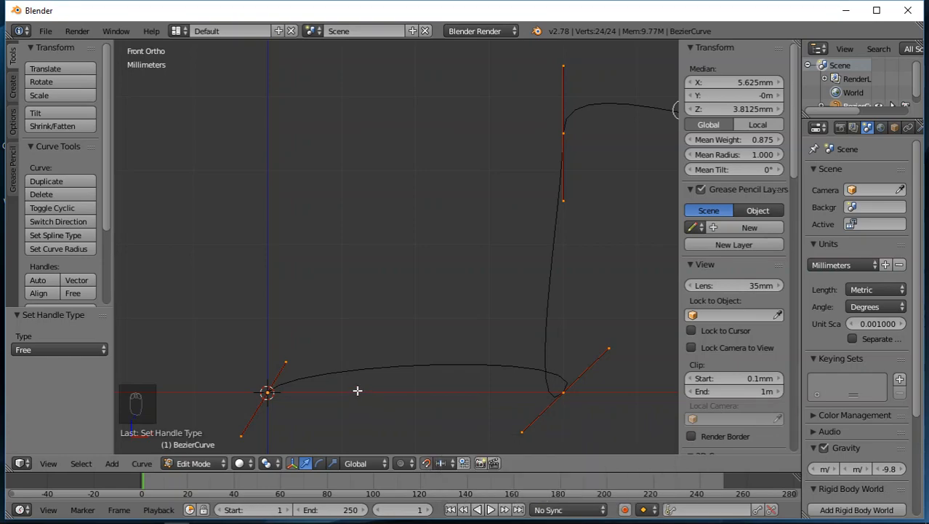
Select the origin point's upper handle, set its Y and Z to 0, and move it 1 mm outward along X
key("a")
right_click(286, 361)
mouse_move(285, 361)
right_mouse_down()
mouse_move(313, 386)
mouse_move(286, 363)
right_mouse_up()
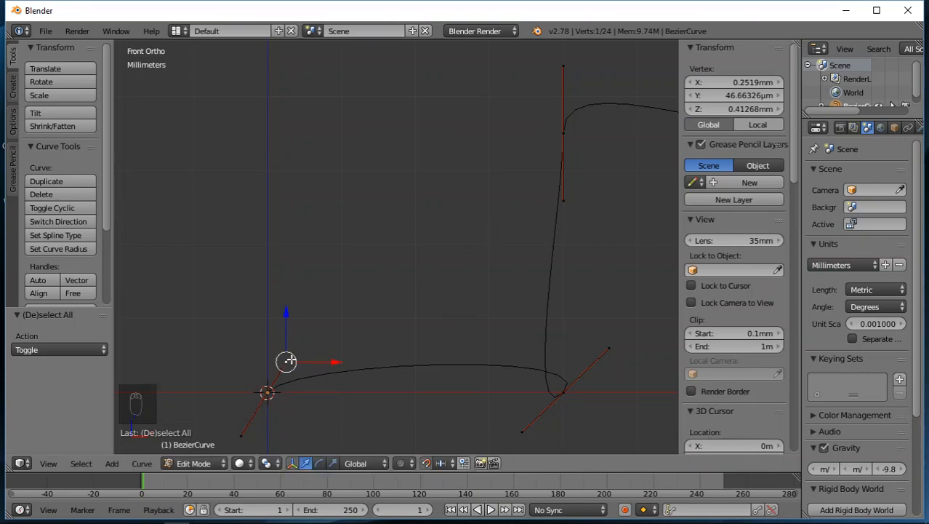
left_click(724, 95)
type("0")
key("Tab")
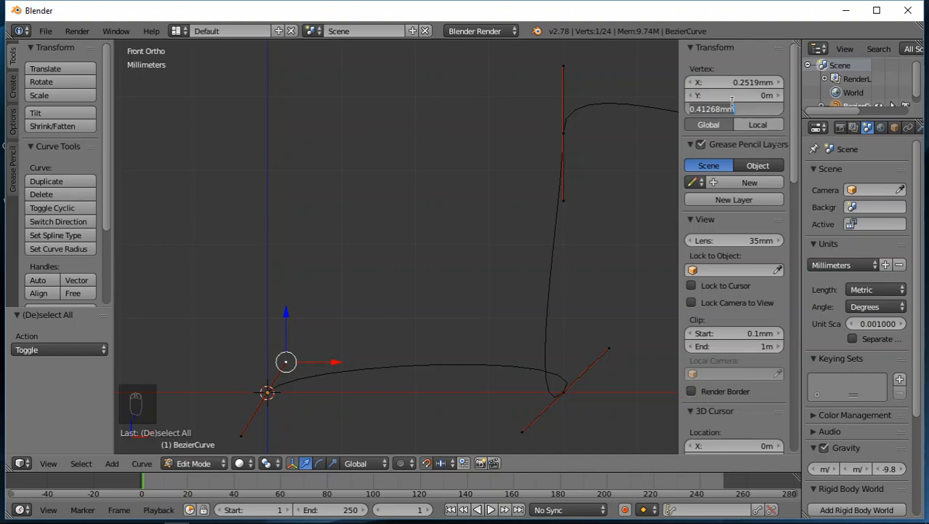
type("0")
key("Return")
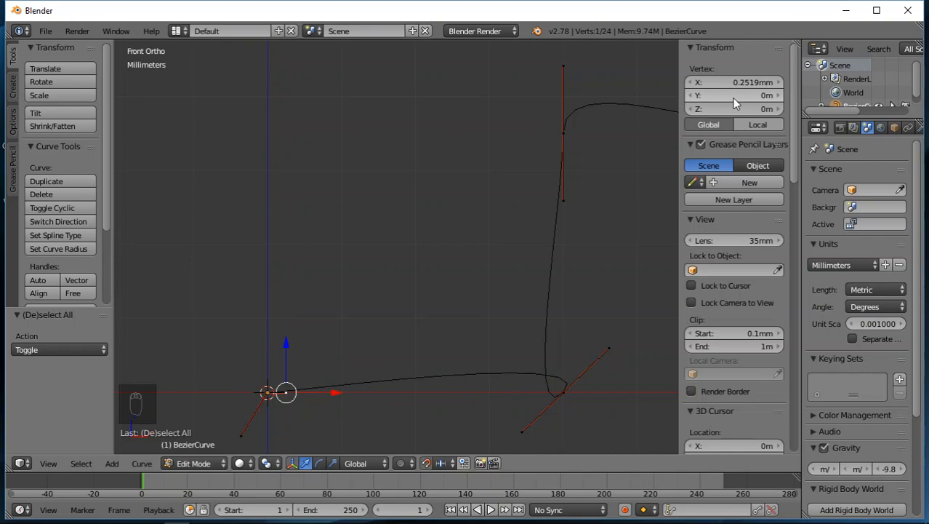
left_click_drag(331, 394, 392, 389)
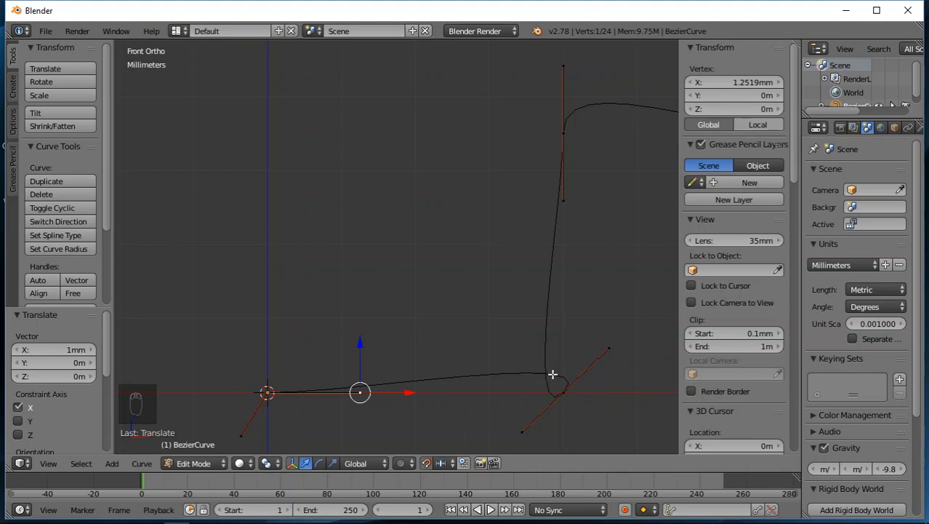
Move the upper handle of the 4 mm corner point 2 mm toward the origin along X and set its Z to 0
right_click(608, 348)
key("g")
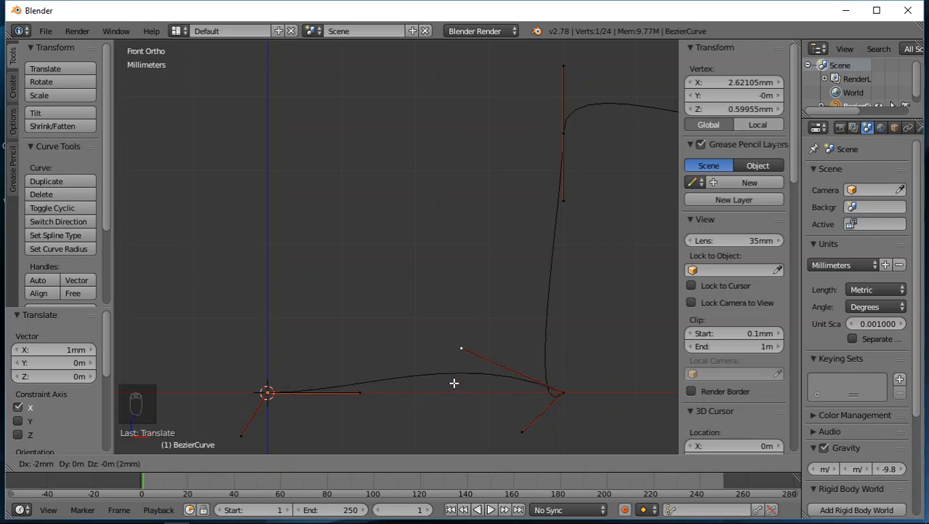
left_click(452, 375)
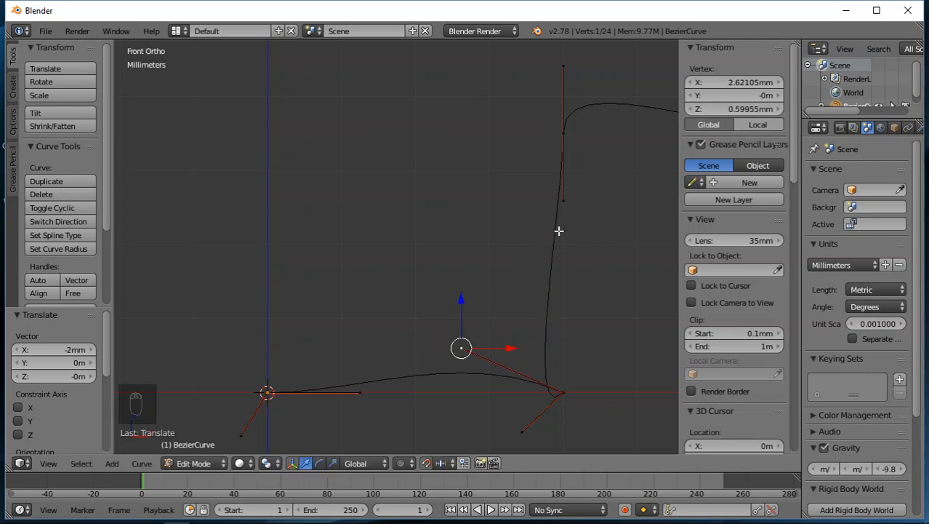
left_click(720, 110)
type("0")
key("Return")
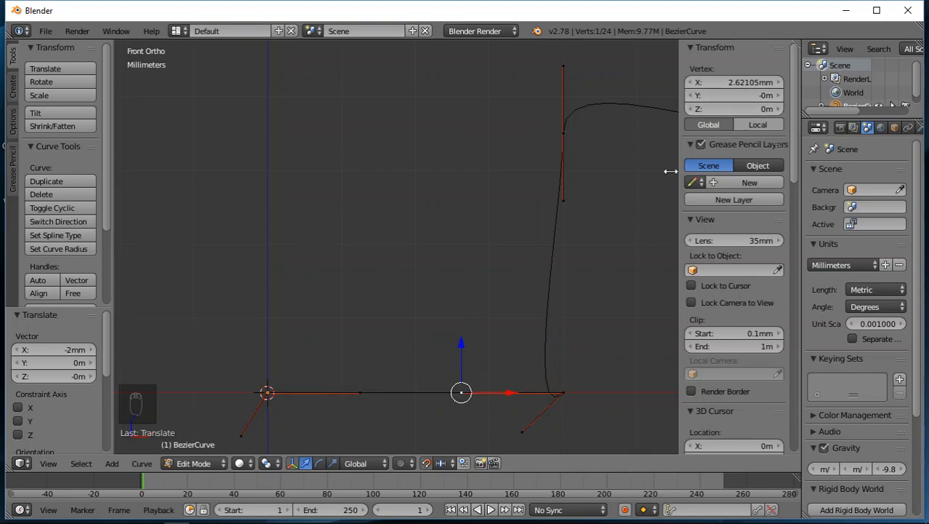
Select the lower handle of the corner point on the X axis and set its X to 4 mm and Z to 1 mm
right_click(520, 430)
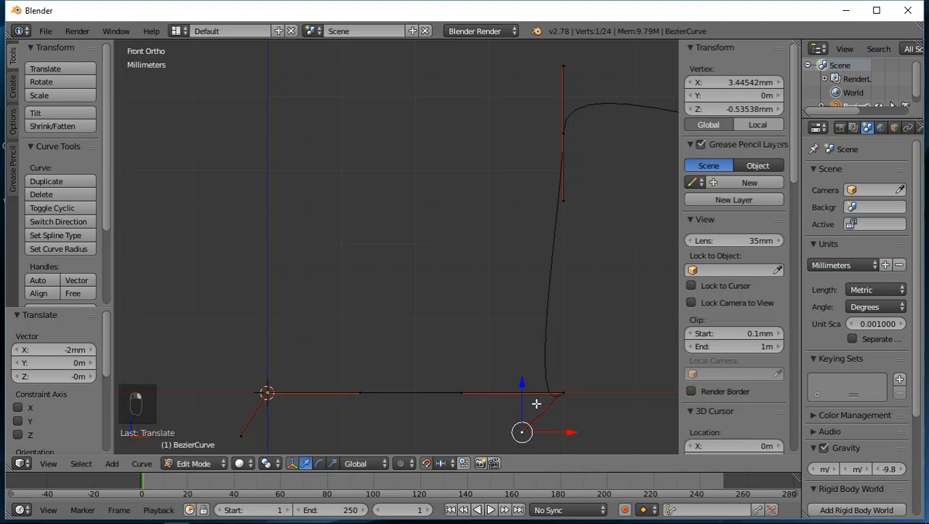
left_click(733, 82)
type("4")
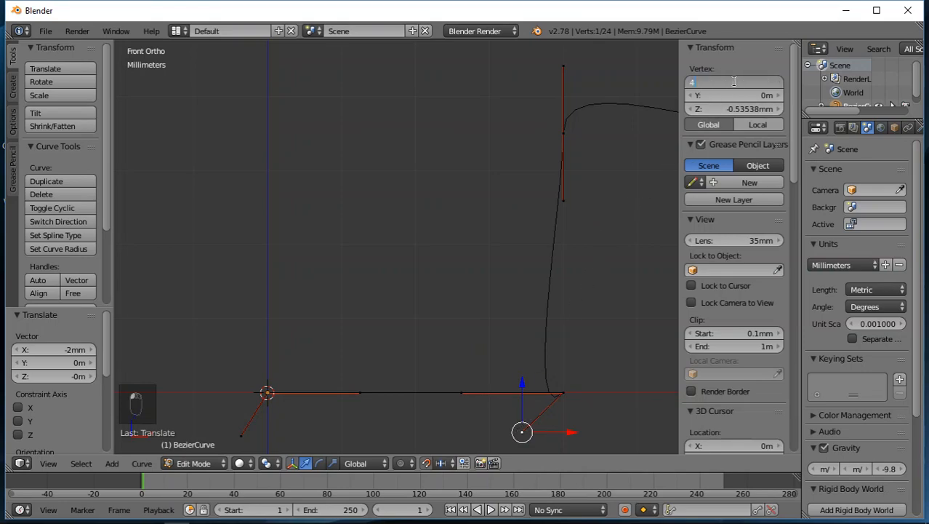
key("Return")
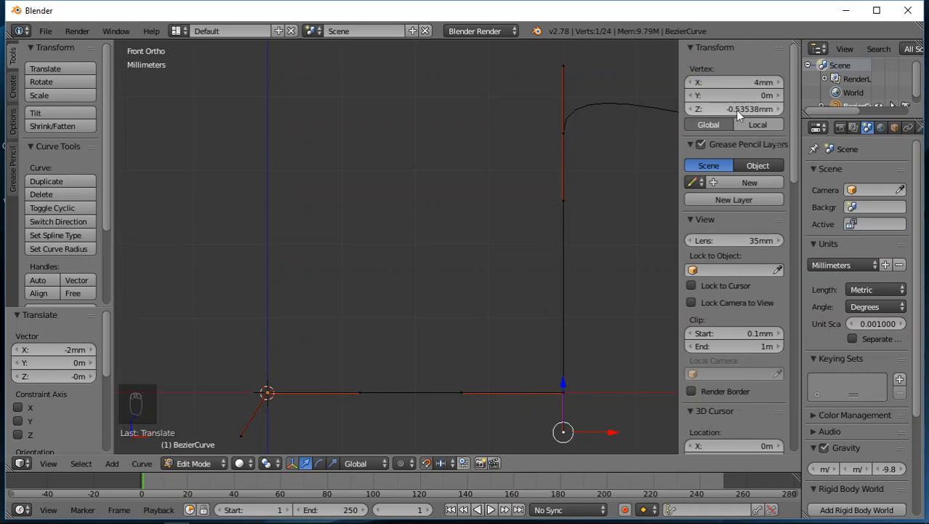
left_click(736, 109)
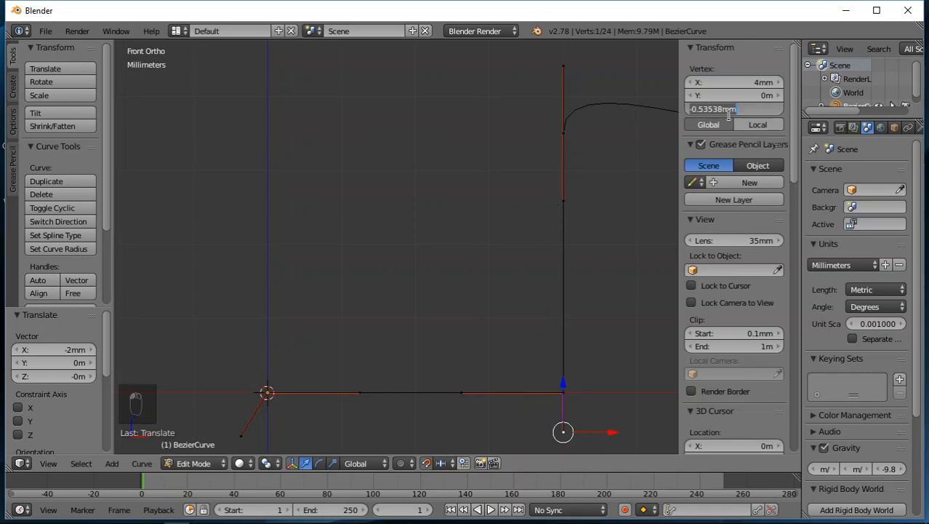
type("1")
key("Return")
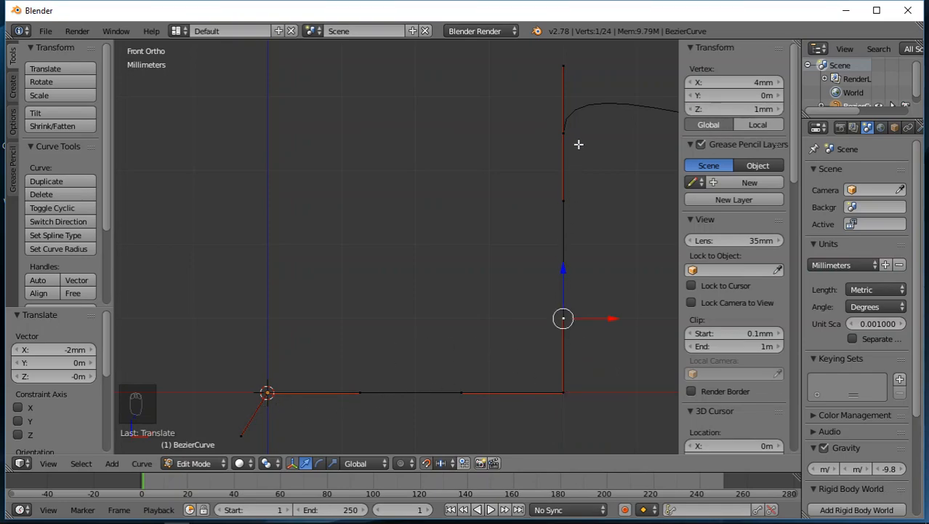
Select the upper handle of the control point above that corner and set its Z to 3.5 mm and X to 5 mm
right_click(564, 68)
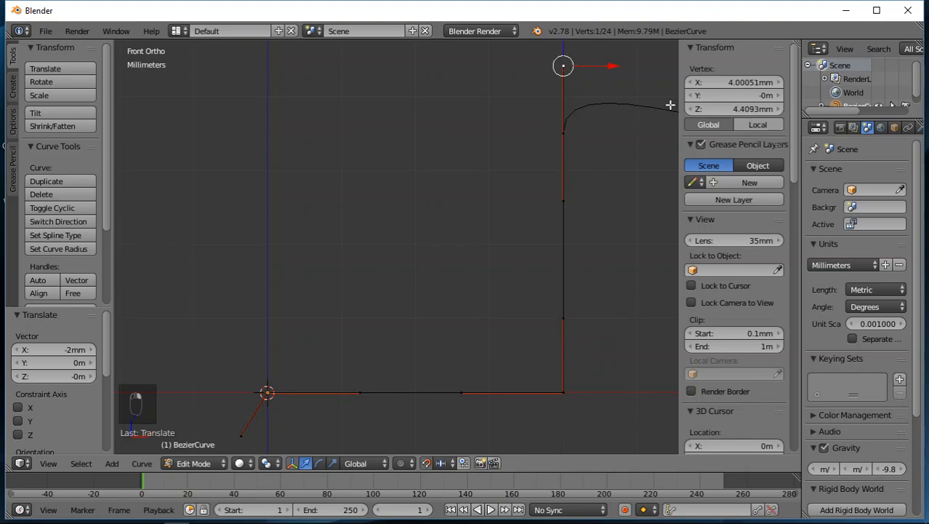
left_click(745, 109)
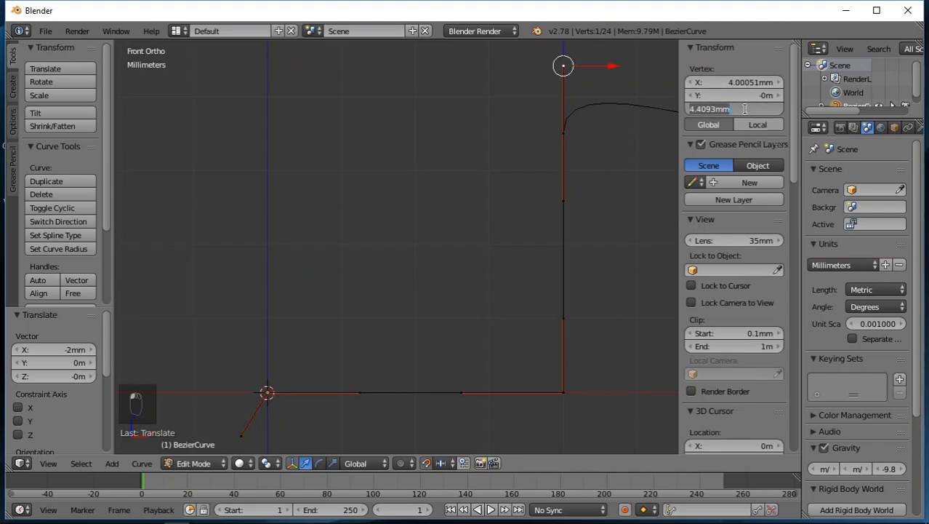
type("3.5")
key("Return")
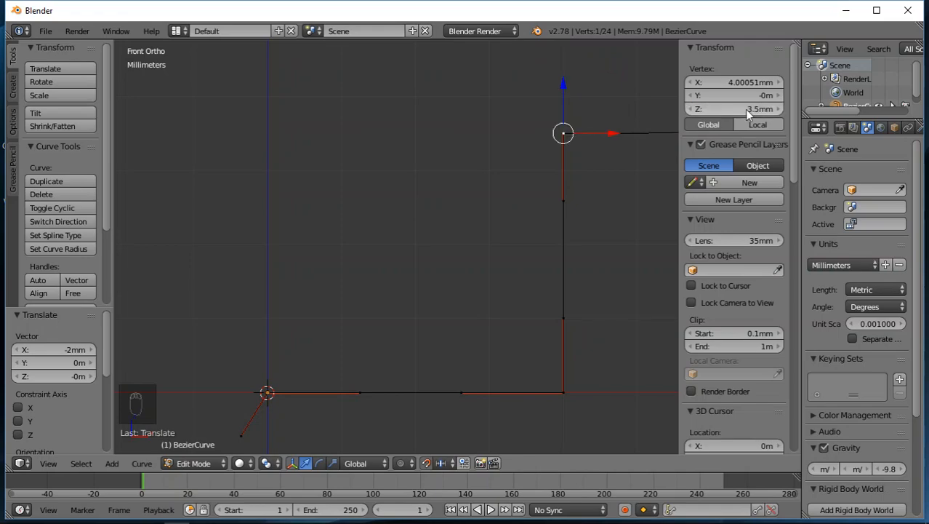
left_click(739, 81)
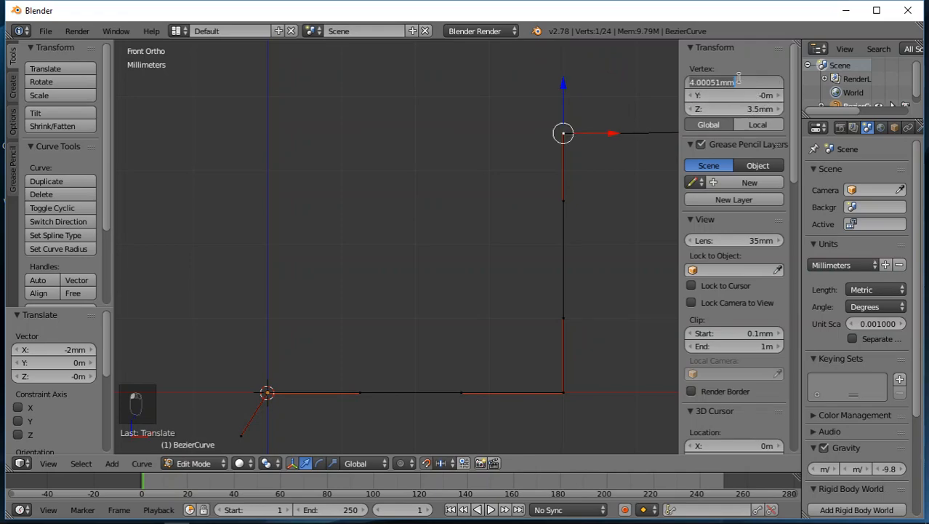
type("5")
key("Return")
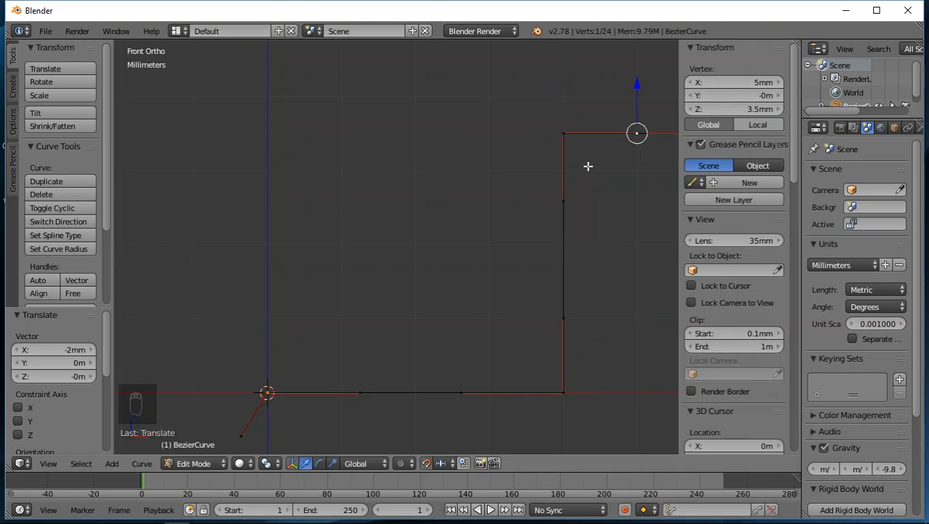
Select the outer handle at the far end of the 3.5 mm high horizontal segment and set its X to 7.5 mm and Z to 4 mm
middle_click_drag(630, 228, 334, 235, "shift")
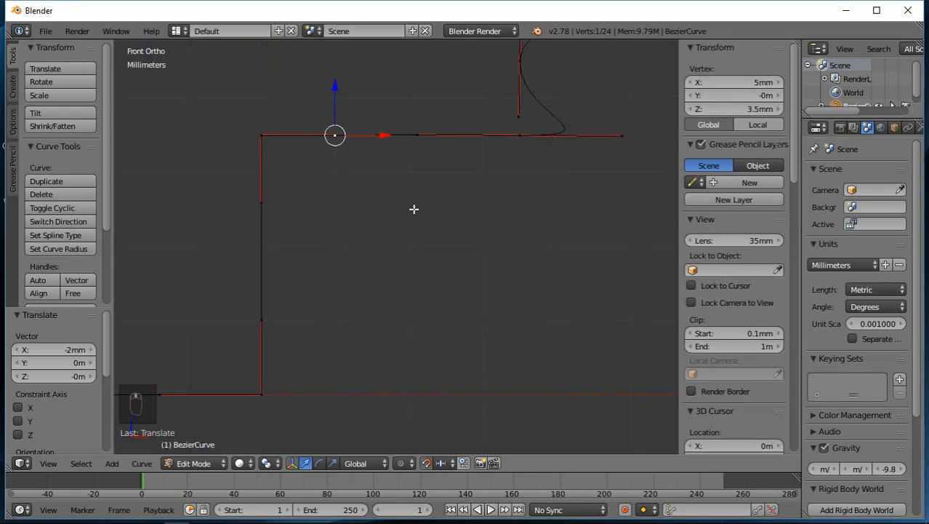
right_click(622, 136)
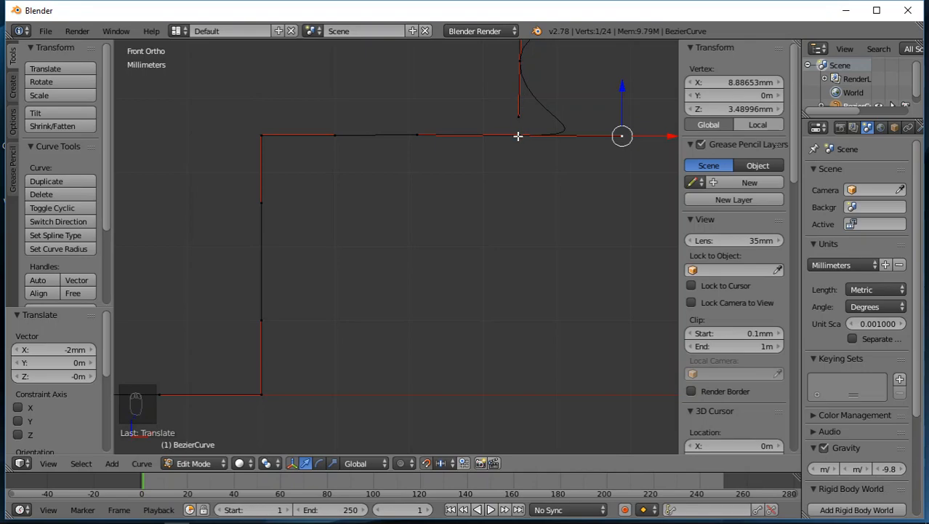
left_click(733, 82)
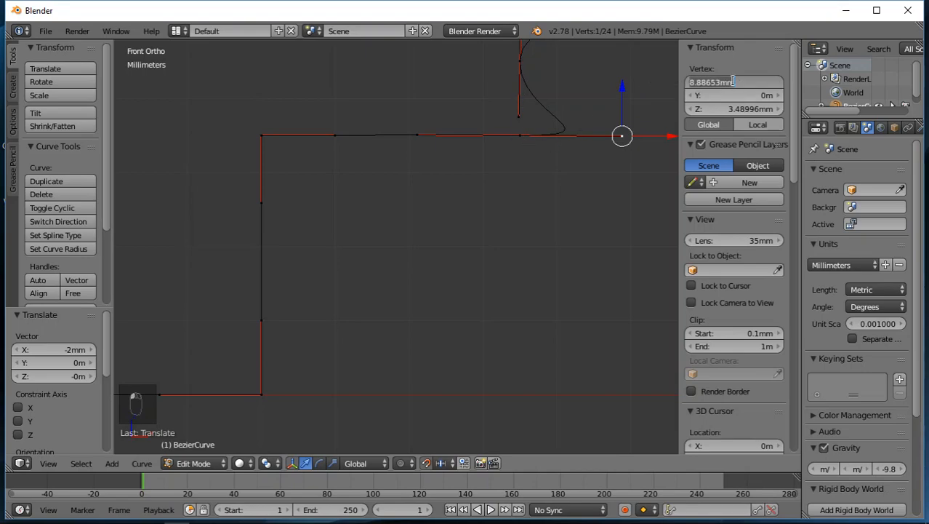
type("7")
key("BackSpace")
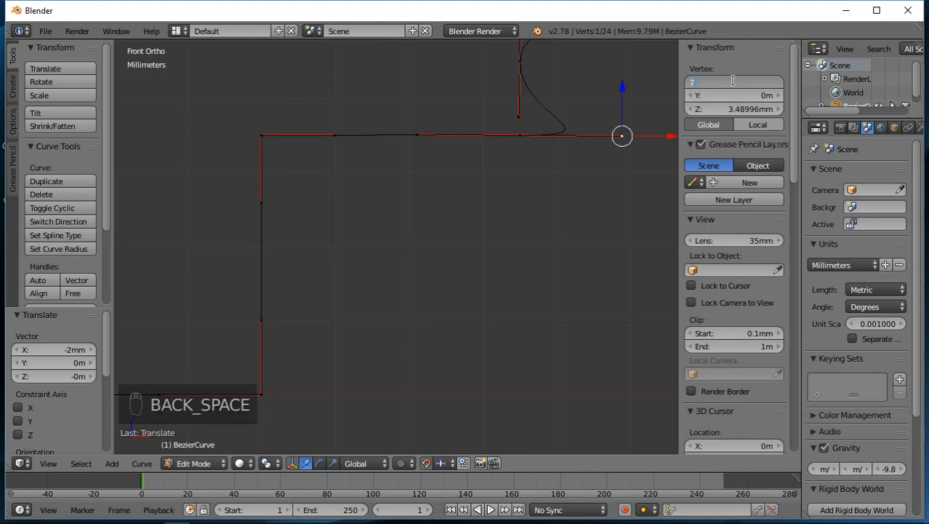
type("5")
key("Return")
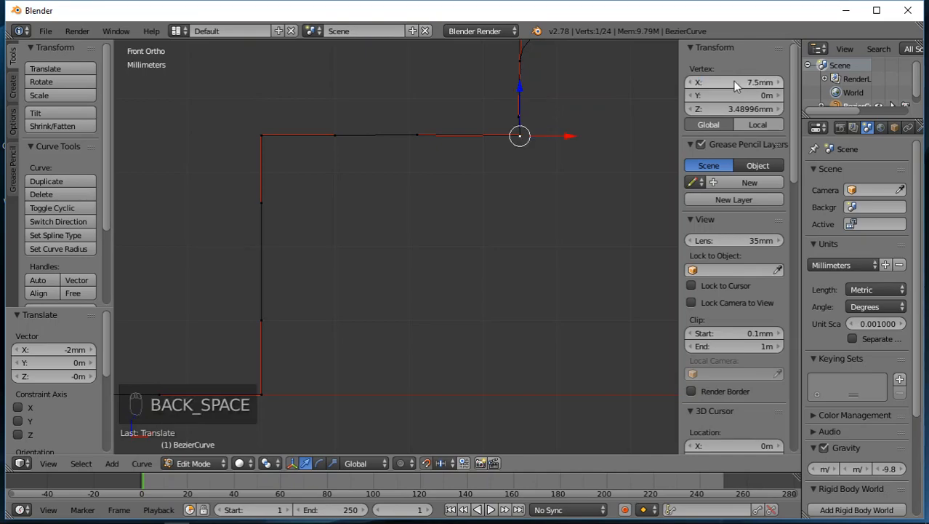
key("Tab")
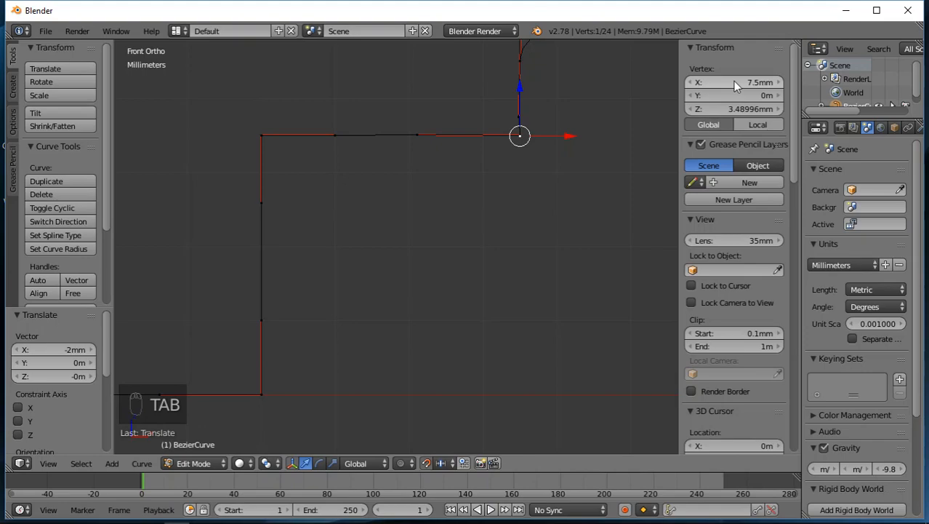
left_click(736, 109)
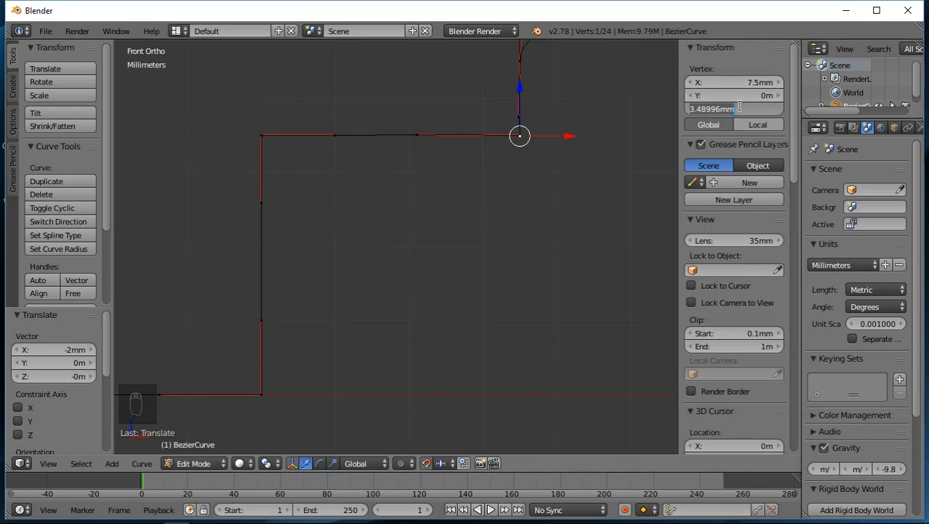
type("4")
key("Return")
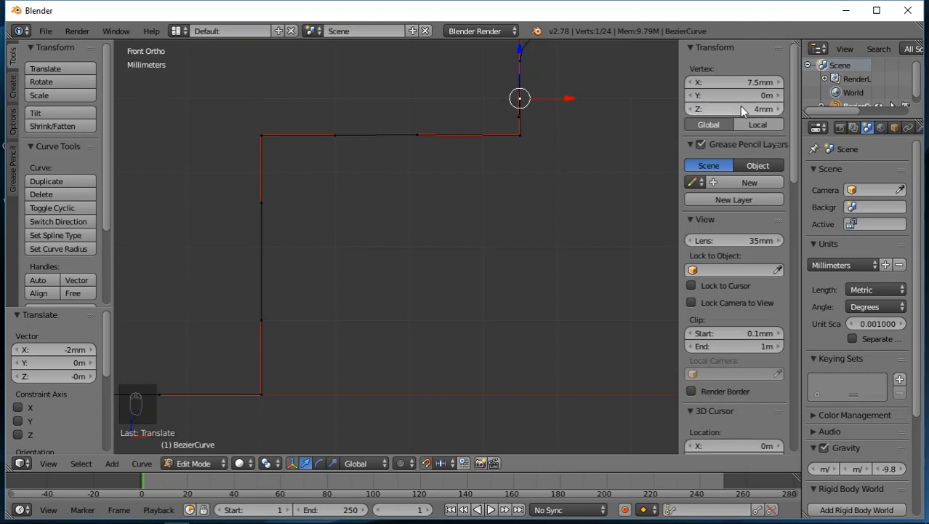
Select the lower handle of the next control point up the short vertical segment and set its X to 7.5 mm and Z to 4 mm
middle_click_drag(598, 127, 562, 260, "shift")
scroll(483, 215, "up", 5)
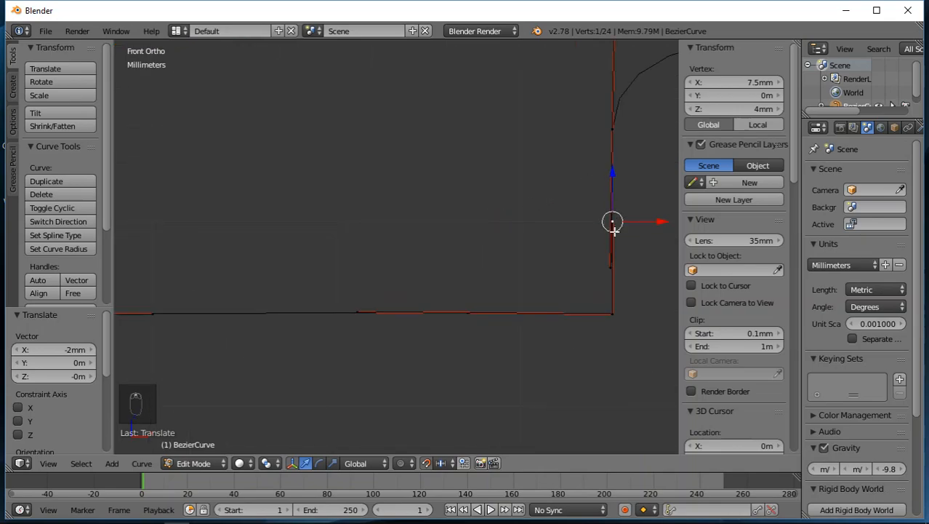
right_click(609, 267)
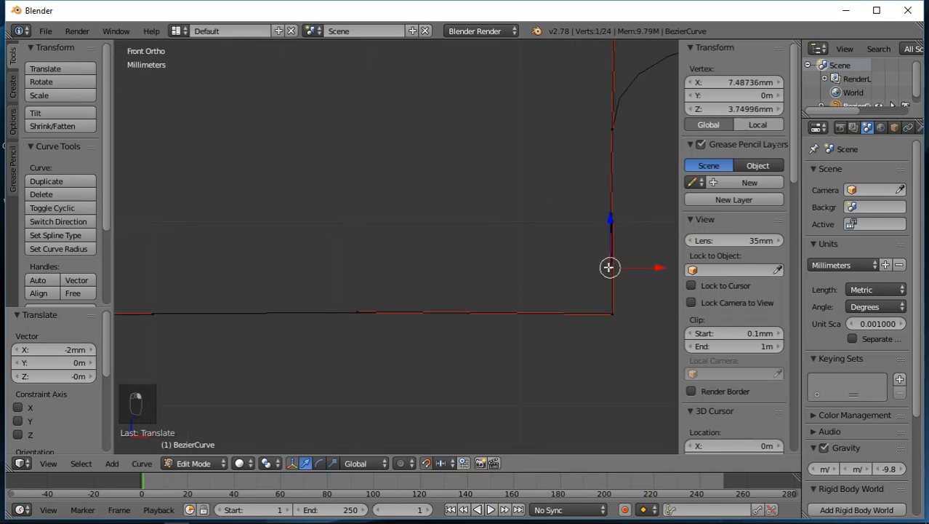
key("g")
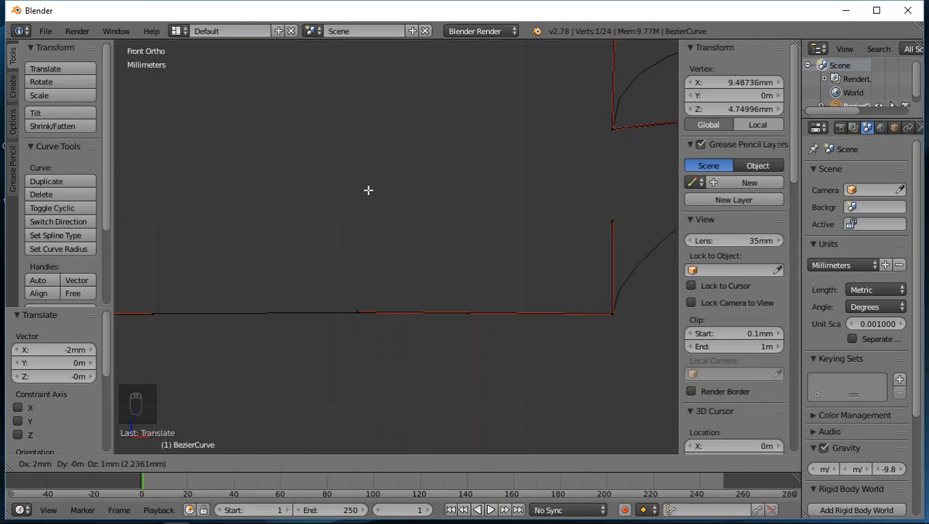
right_click(474, 164)
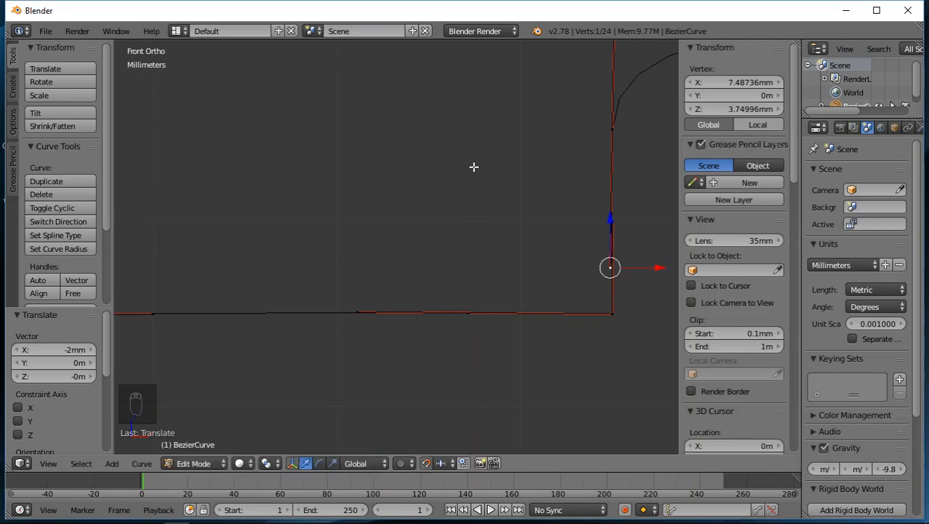
left_click(742, 83)
type("7.5")
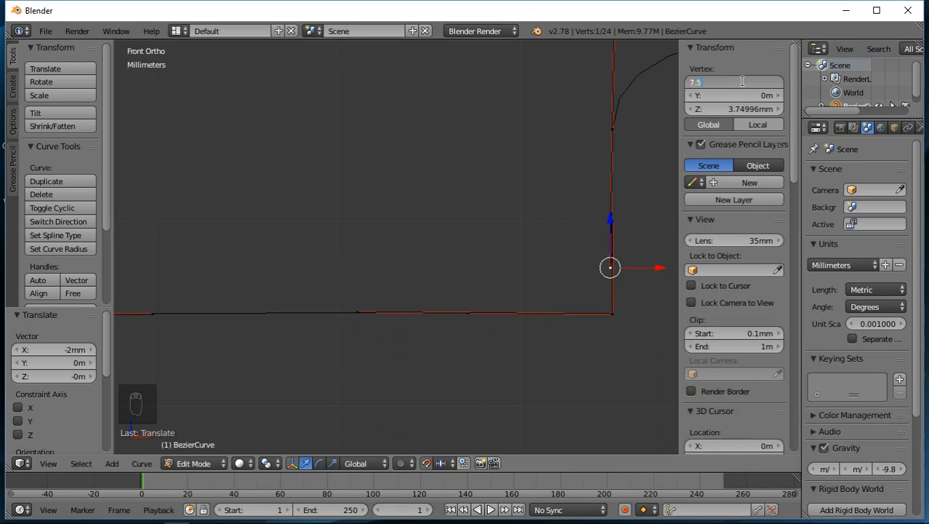
key("Tab")
key("Tab")
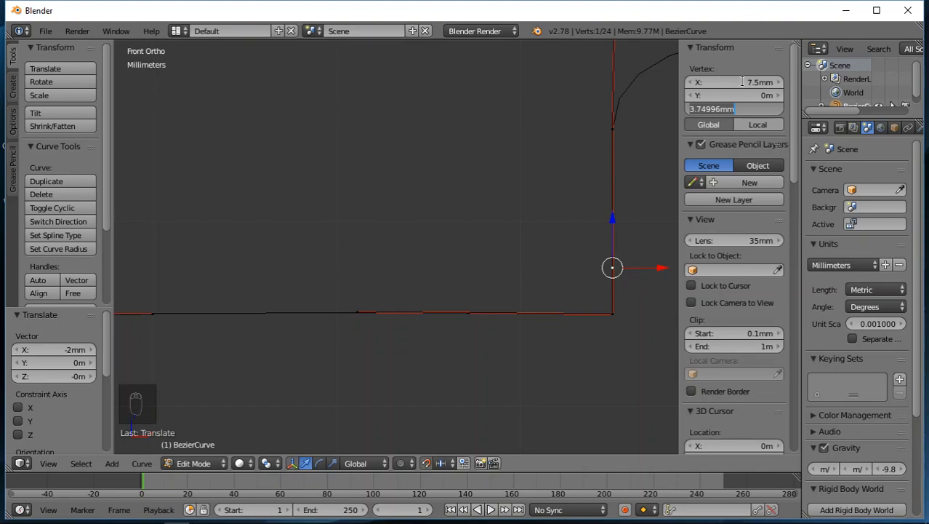
type("4")
key("Return")
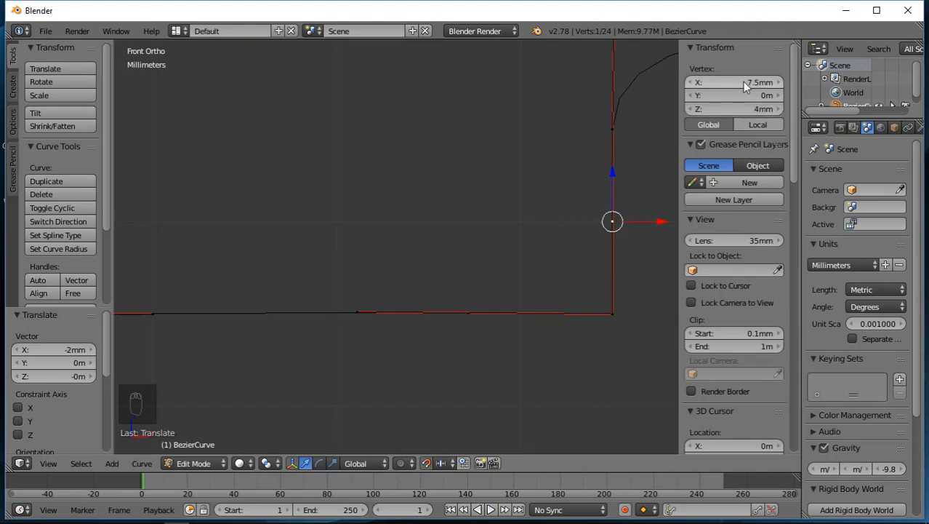
Set the Z of the selected lower handle on the short vertical segment to 4.2 mm
key("KP_4")
key("period")
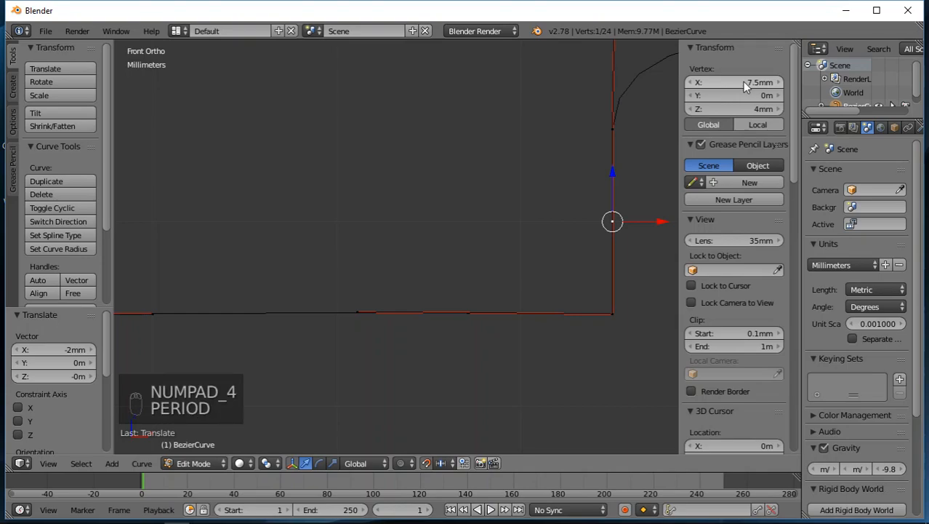
key("KP_2")
key("Return")
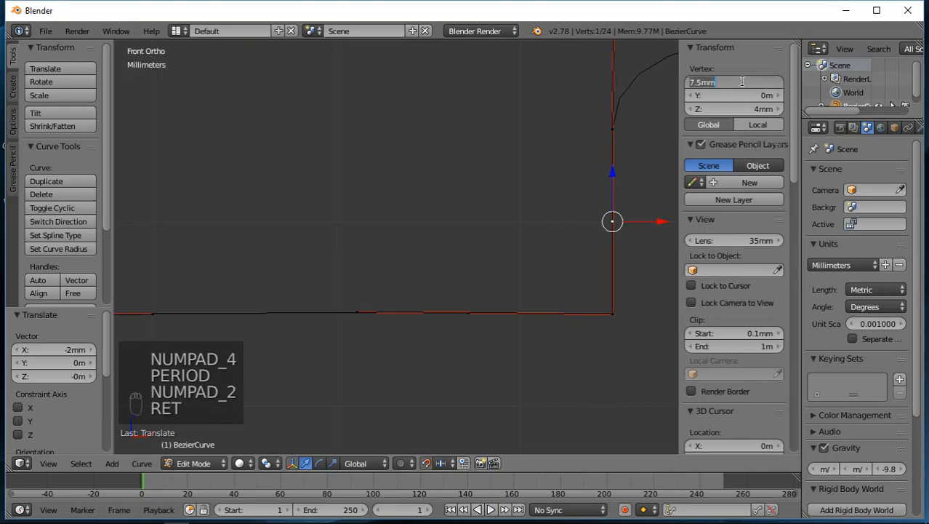
key("Tab")
key("Tab")
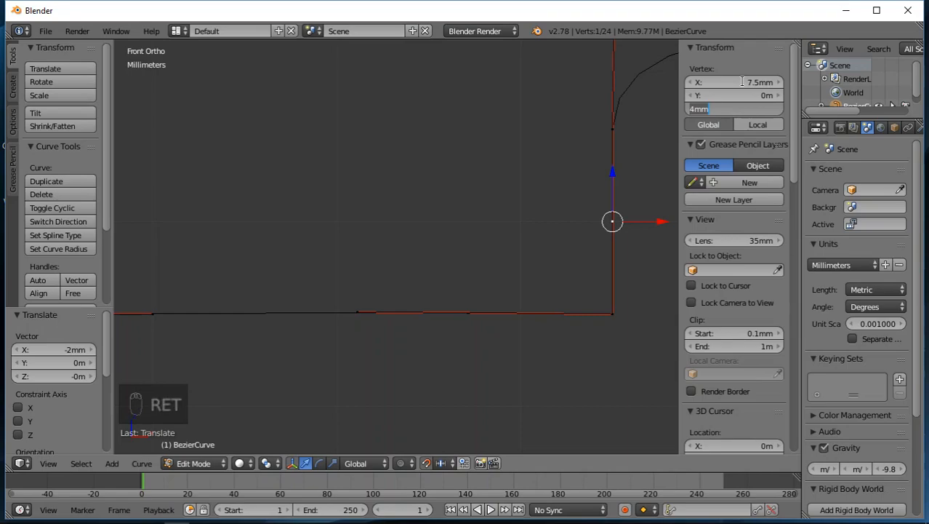
type("4.2")
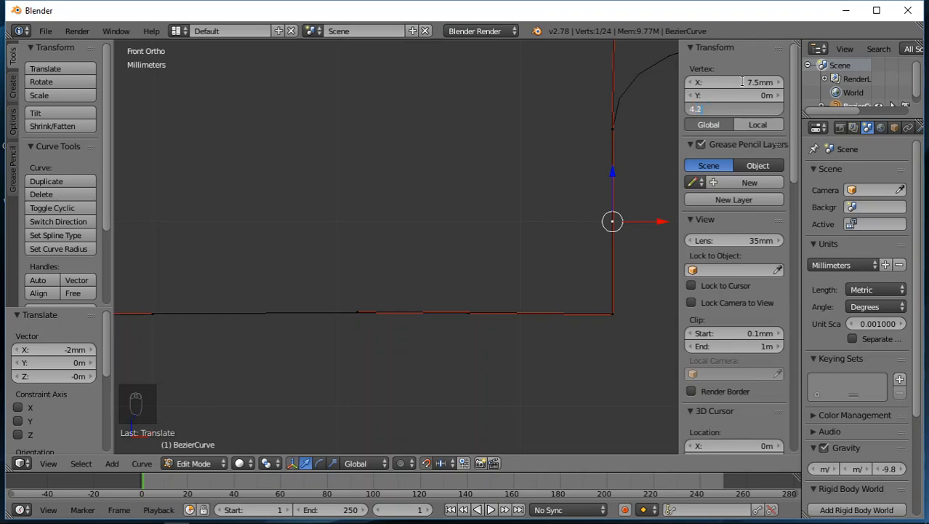
key("Return")
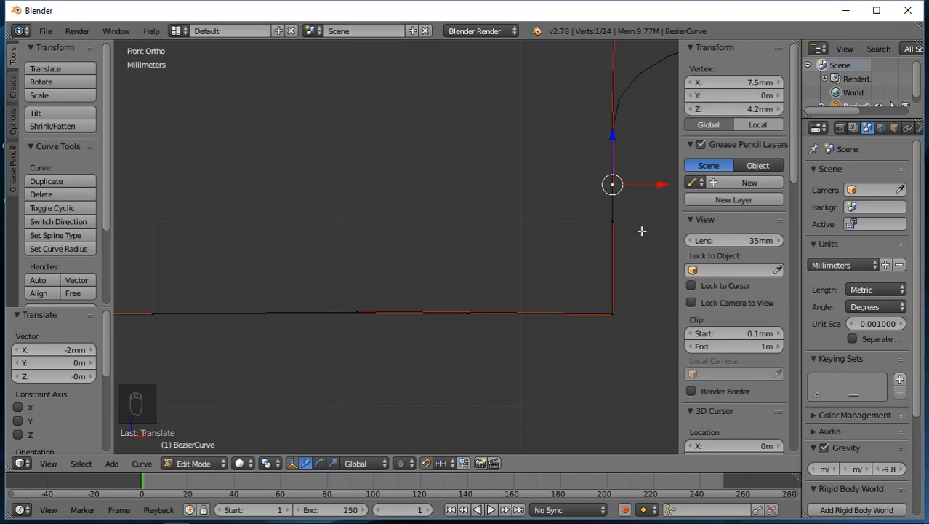
Select the upper handle of the control point atop the short vertical segment and set its Z to 4.5 mm and X to 8 mm
middle_click_drag(647, 203, 460, 260, "shift")
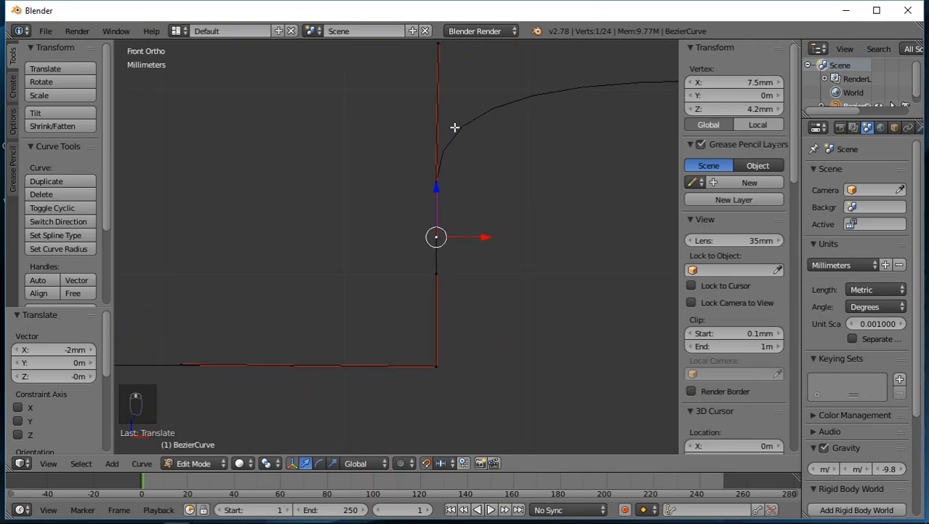
right_click(438, 43)
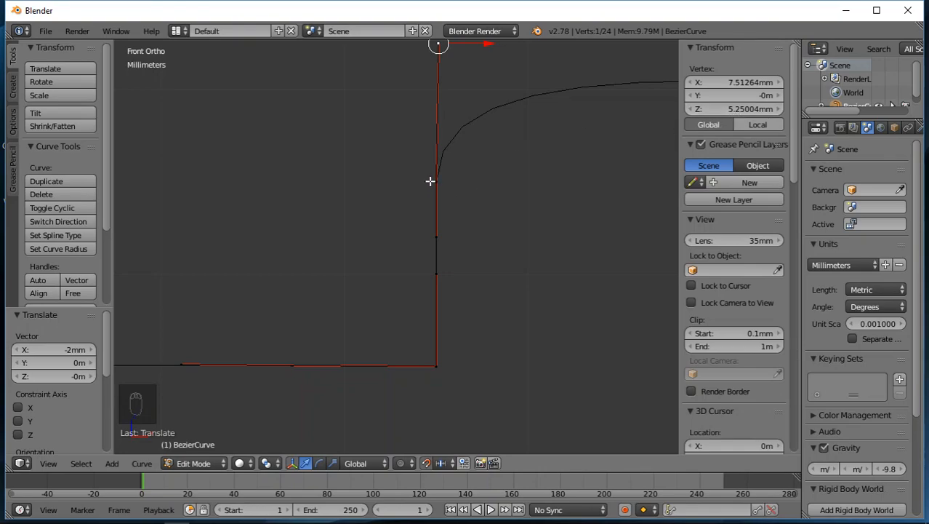
left_click(734, 108)
type("4.5")
key("Return")
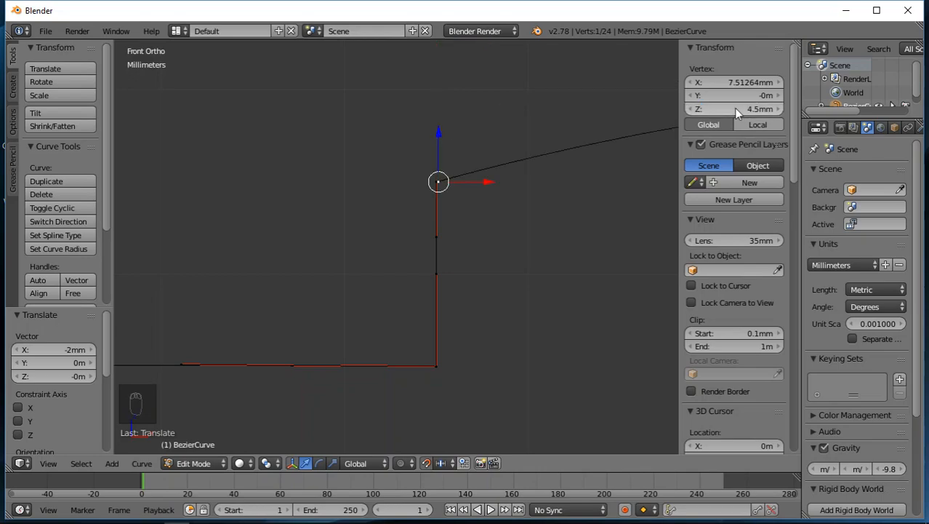
left_click(739, 83)
type("8")
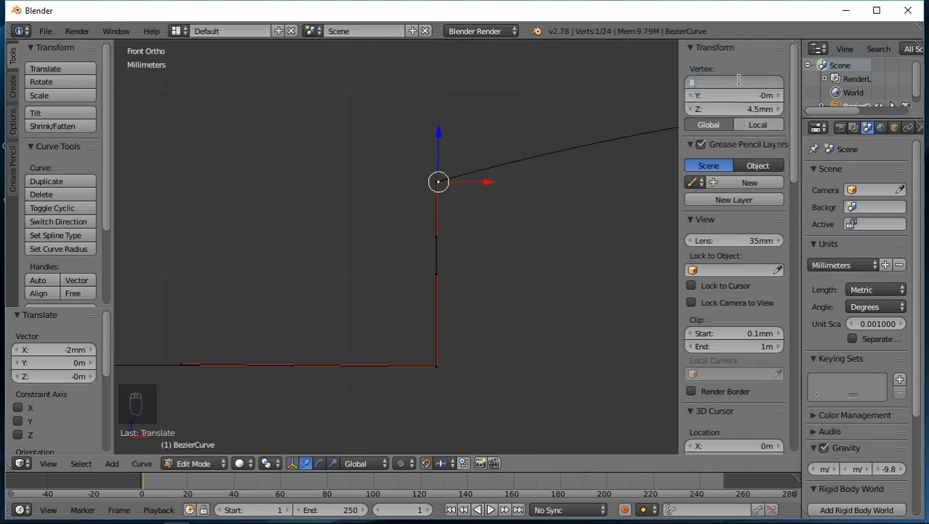
key("Return")
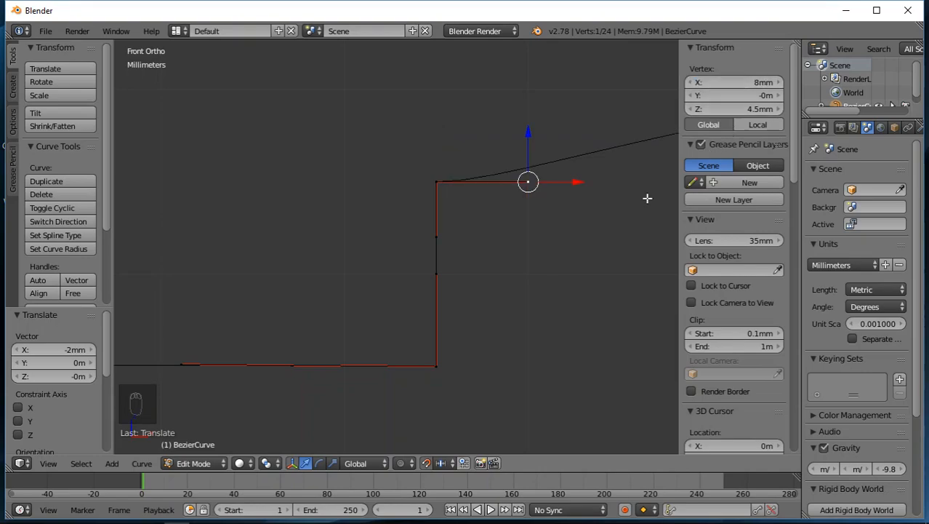
left_click_drag(575, 182, 648, 186)
Select the outer handle of the profile's lower outer corner point and set its X to 11 mm and Z to 5.5 mm
middle_click_drag(599, 241, 412, 234, "shift")
scroll(412, 234, "down", 6)
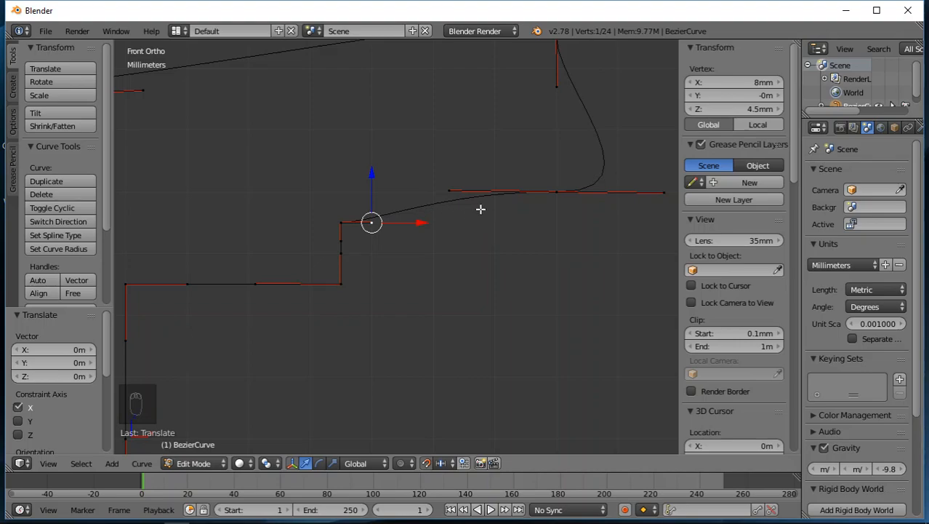
right_click(664, 192)
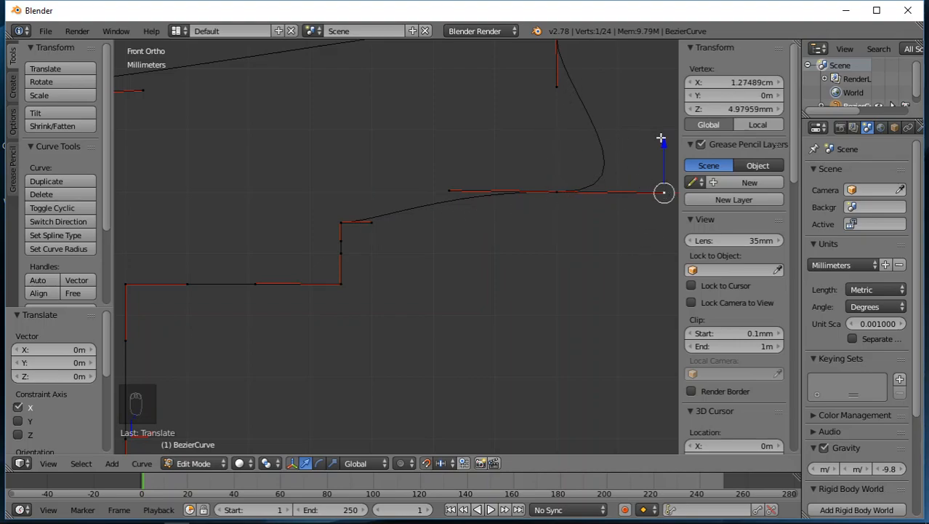
left_click(724, 82)
type("11")
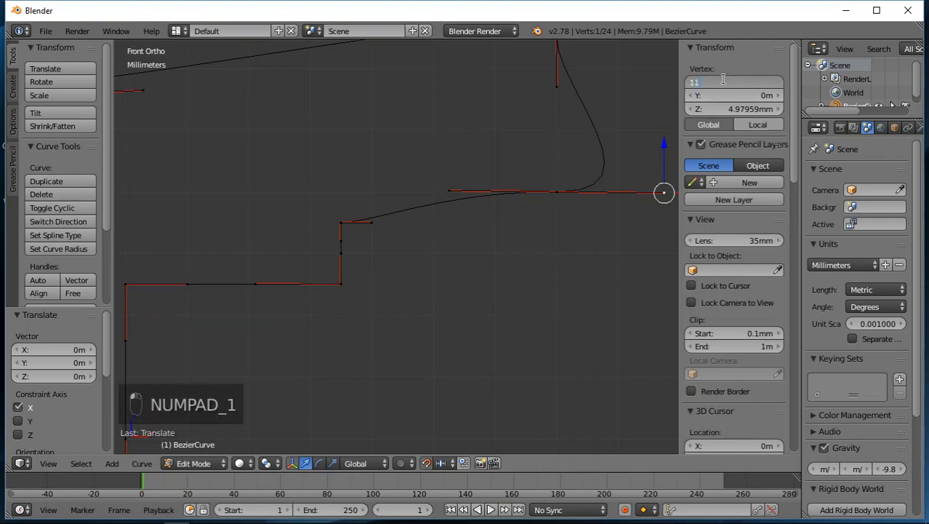
key("Tab")
key("Tab")
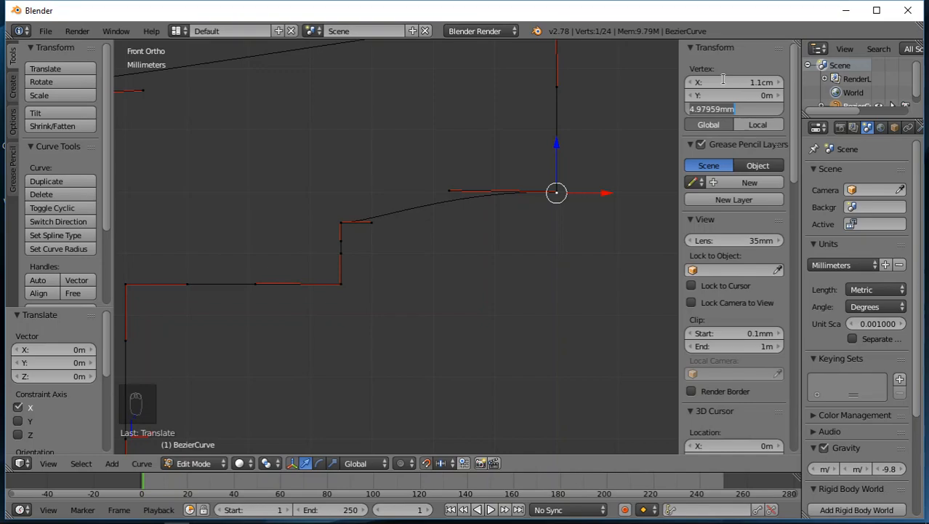
type("5.5")
key("Return")
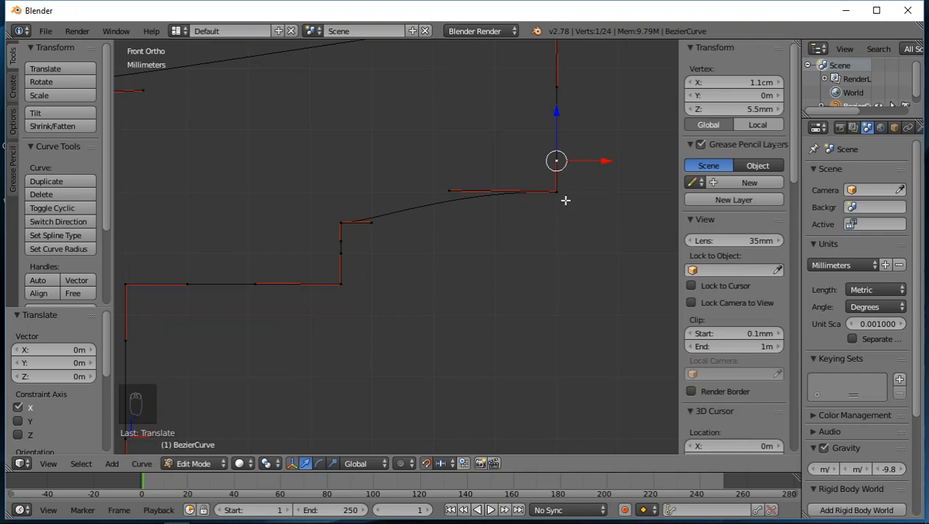
Select the upper handle of the control point atop the outer vertical segment and move it up 1 mm along Z
middle_click_drag(583, 199, 573, 336, "shift")
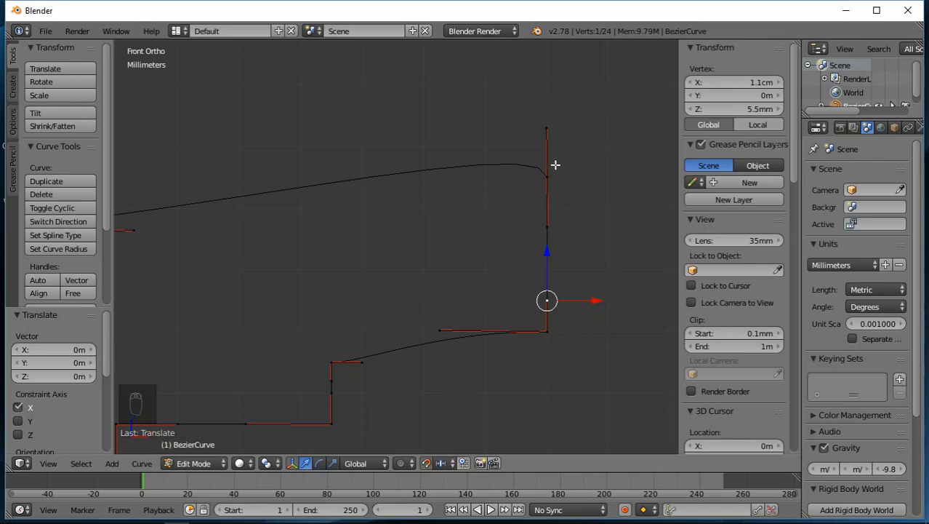
left_click(546, 129)
right_click(547, 129)
key("shift+c")
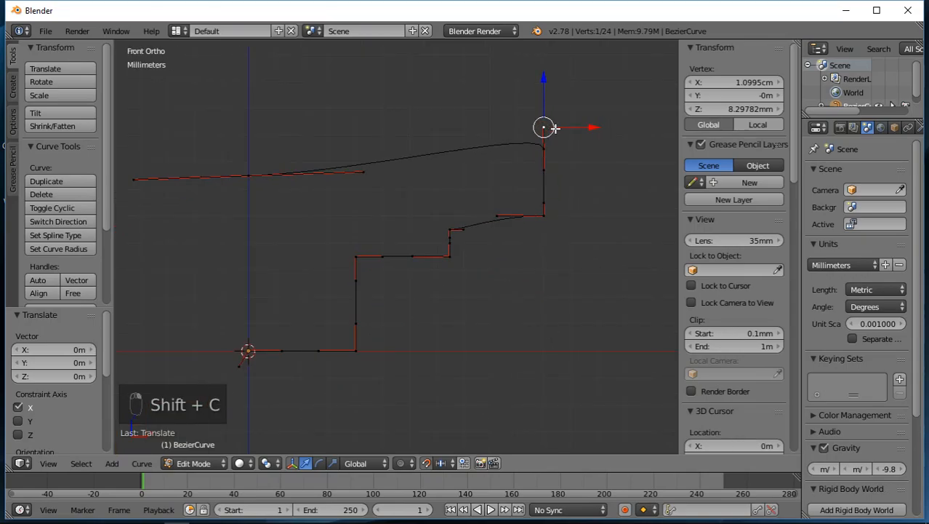
left_click_drag(543, 93, 546, 53)
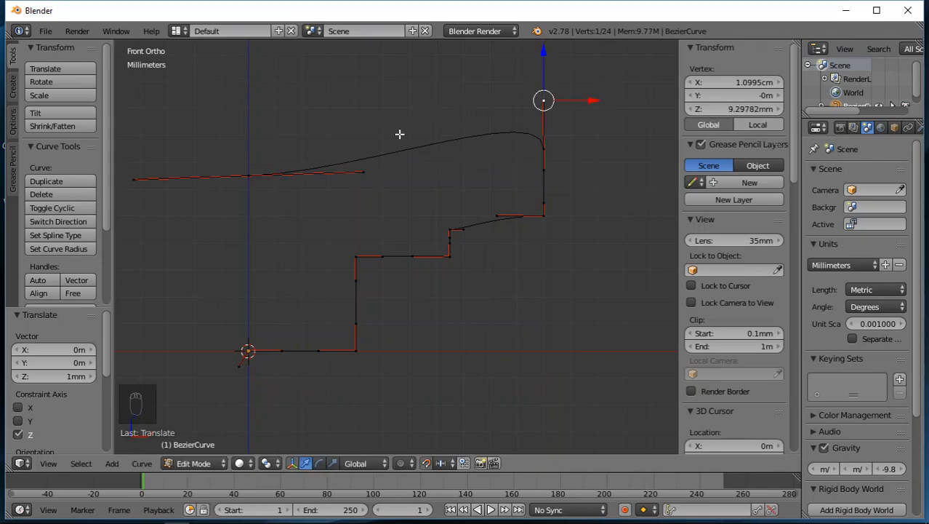
Select the inner-facing curve handle extending outward from the top end point on the Z axis and set its Z to 6.5 mm
right_click(364, 171)
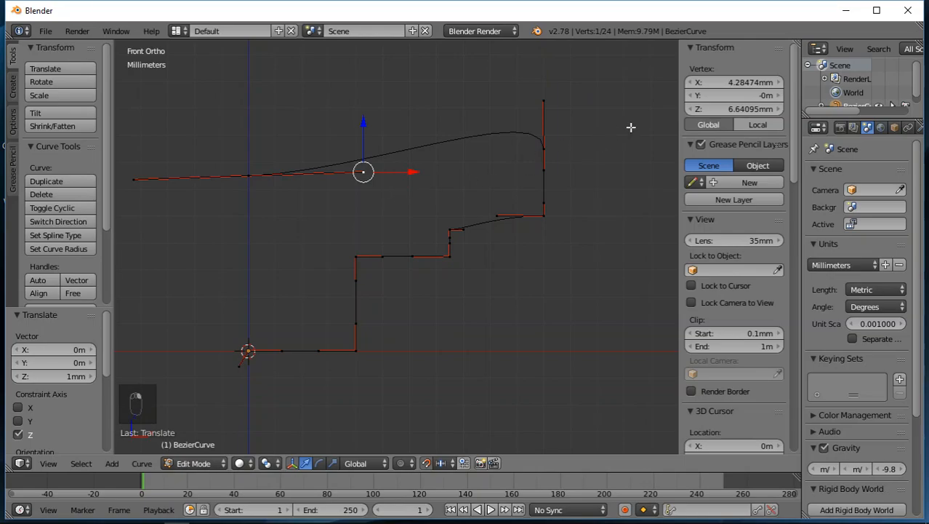
left_click(738, 109)
type("6.5")
key("Return")
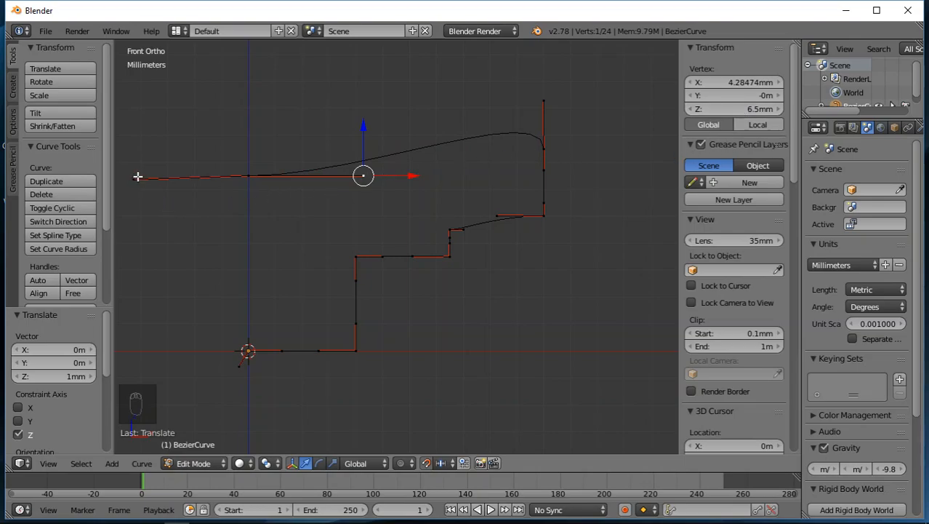
Select the opposite handle of the top end point, beyond the Z axis, and set its X to 0 and Z to 5 mm
right_click(133, 179)
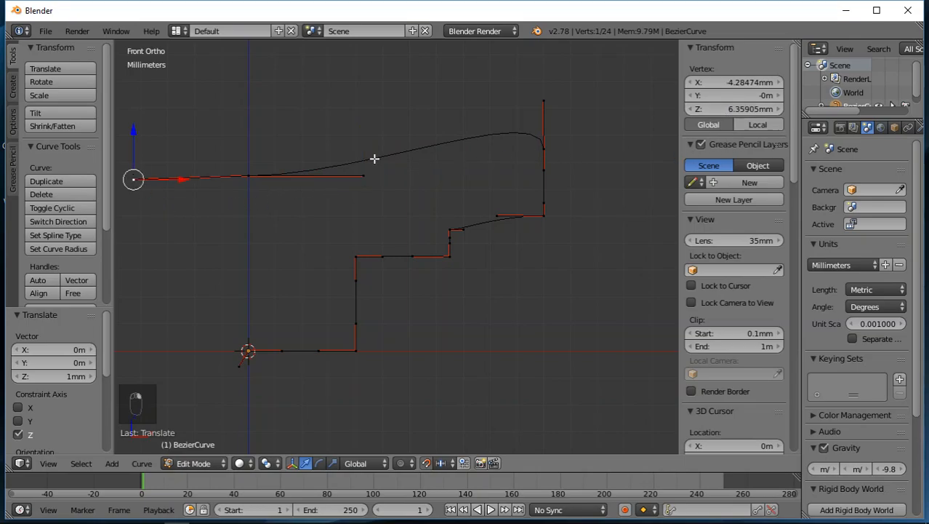
left_click(739, 82)
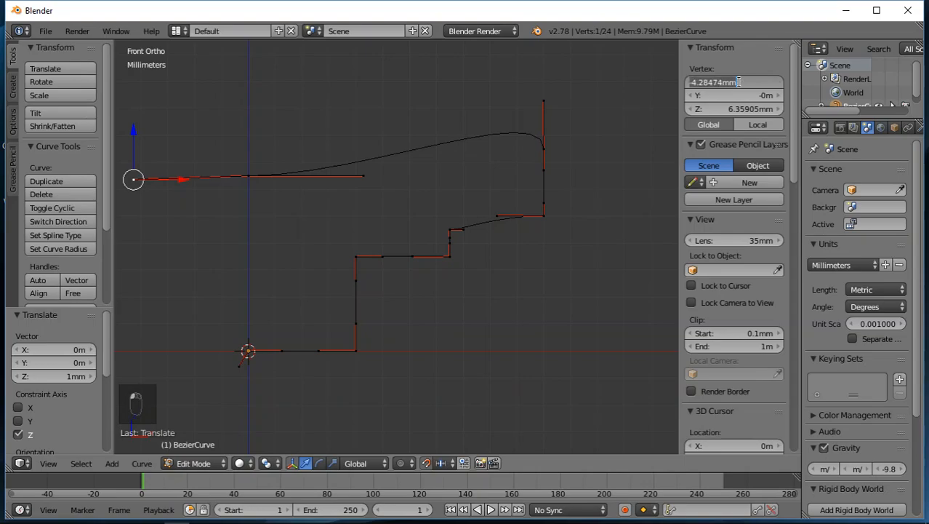
type("0")
key("Return")
left_click(736, 110)
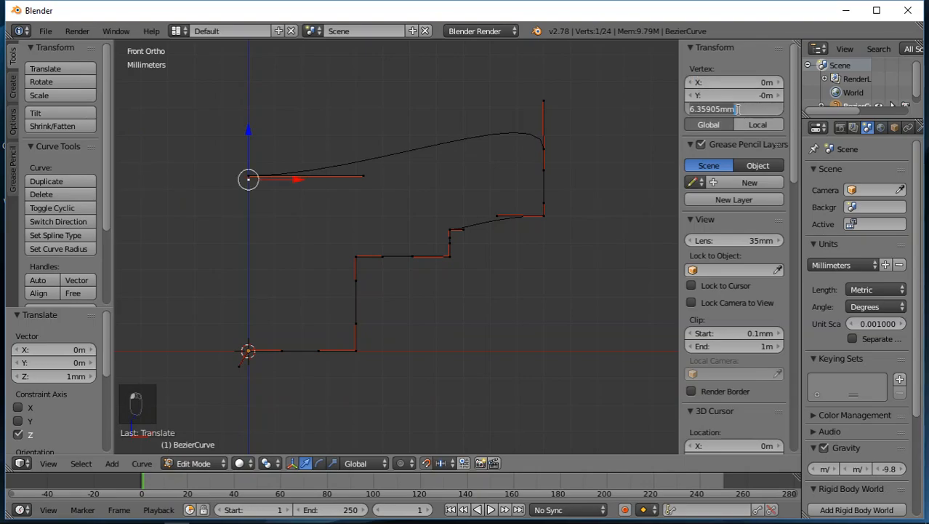
type("5")
key("Return")
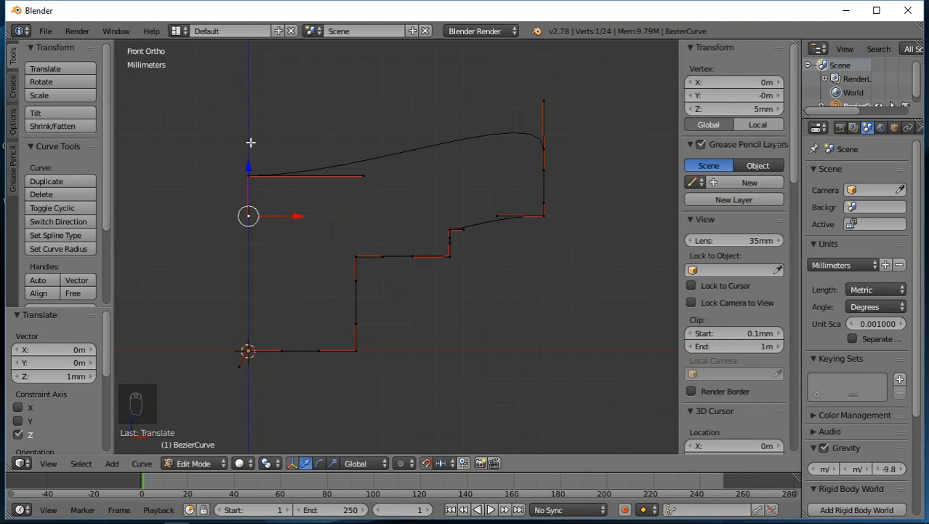
Select the free handle below the end point at the origin and set its X to 0, Y to 0 and Z to 1 mm
right_click(238, 367)
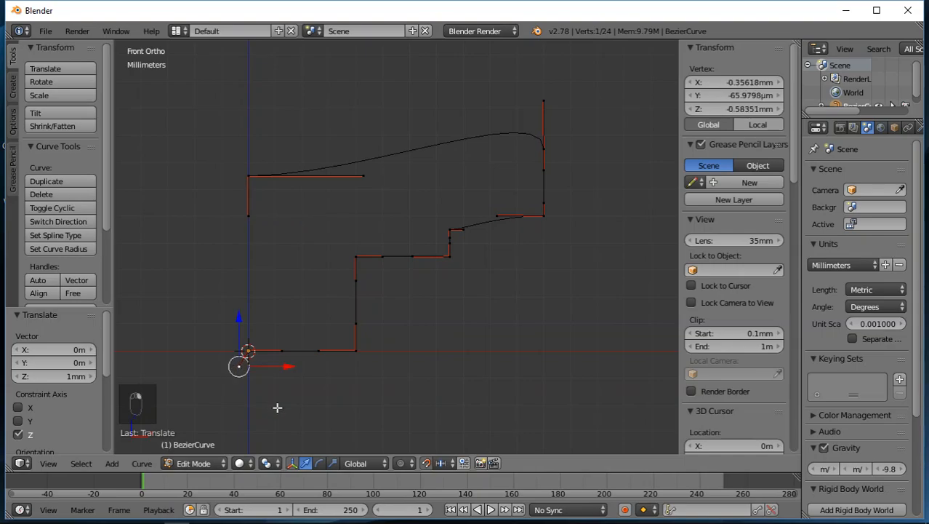
left_click(729, 82)
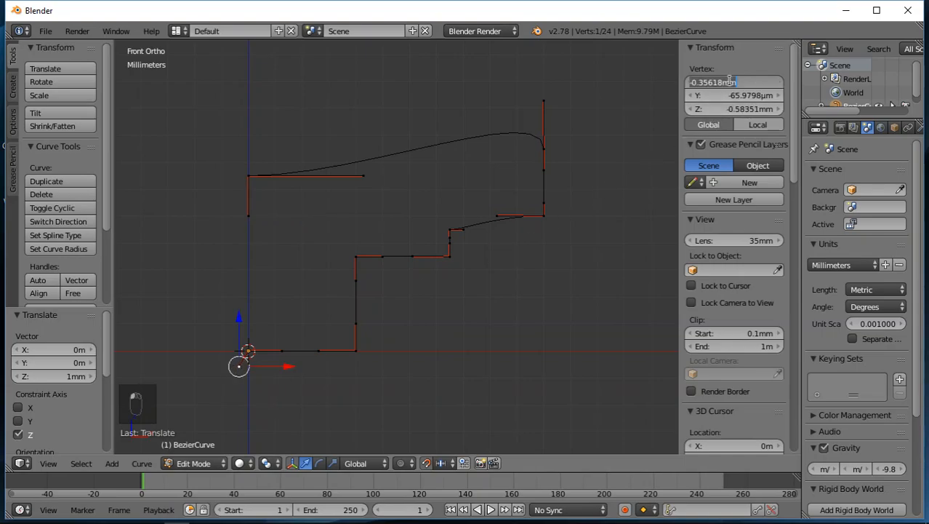
type("0")
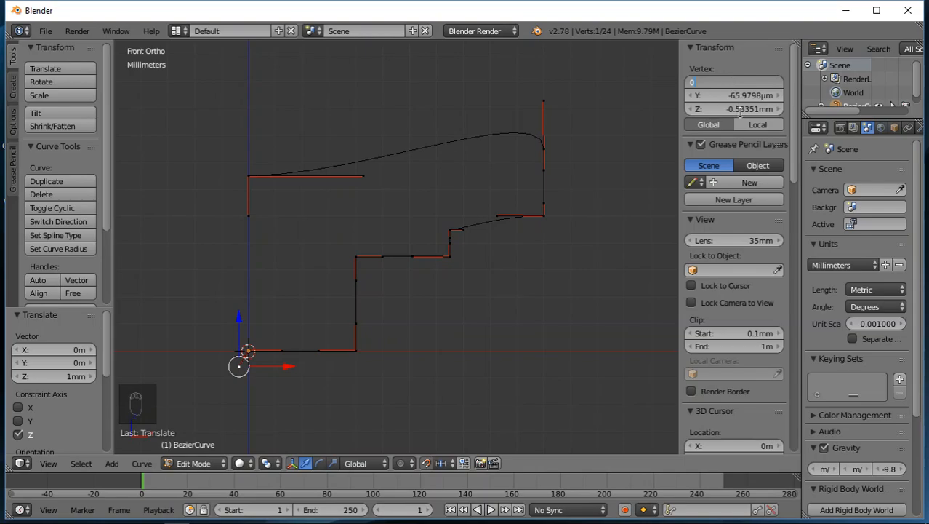
key("Return")
left_click(738, 94)
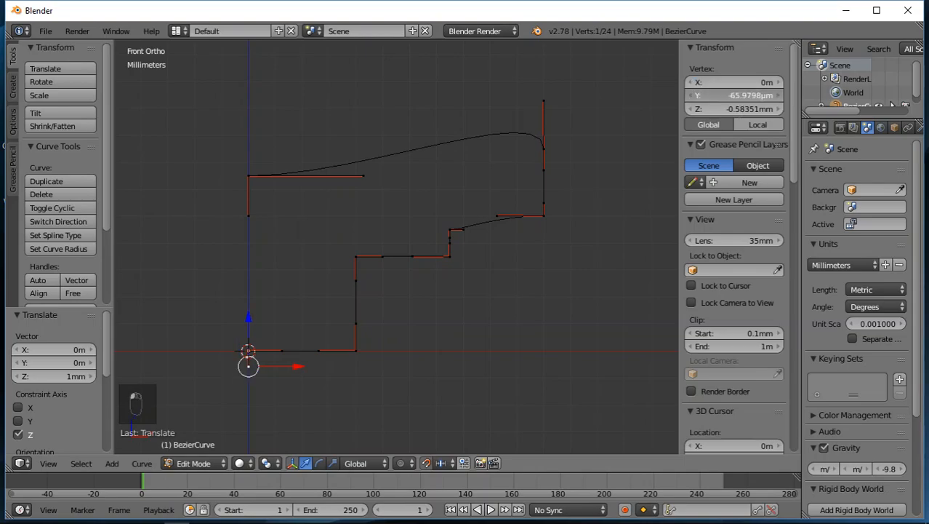
type("0")
key("Tab")
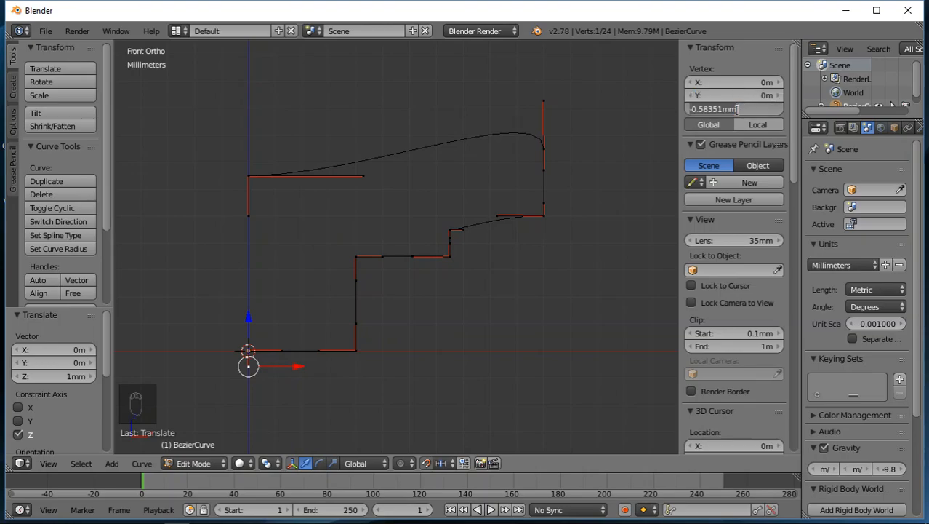
type("1")
key("Return")
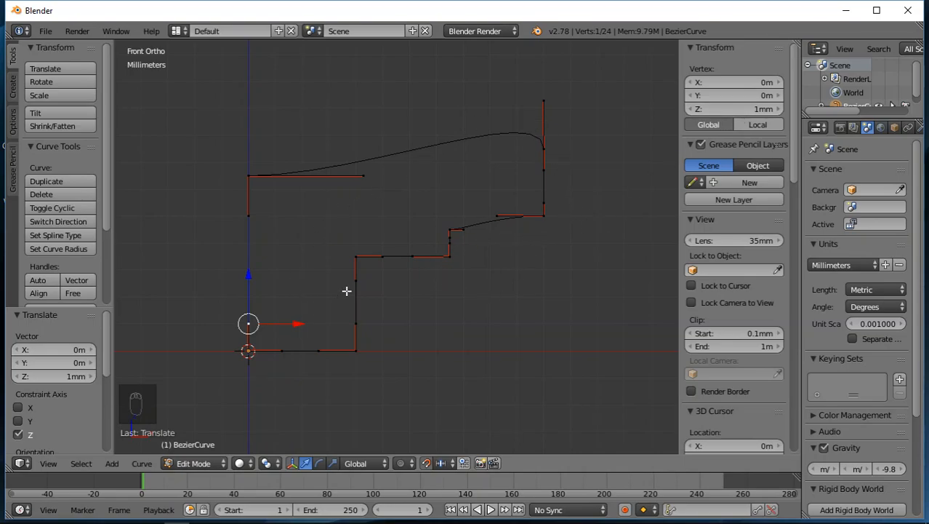
Leave curve editing, convert the Bezier curve to a mesh, and open the mesh in Edit Mode
middle_click_drag(347, 291, 405, 282, "shift")
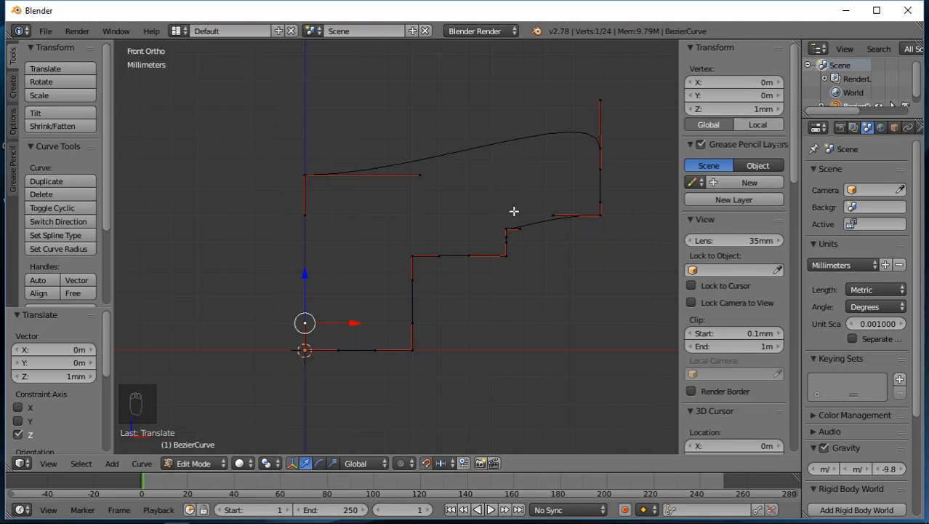
key("Tab")
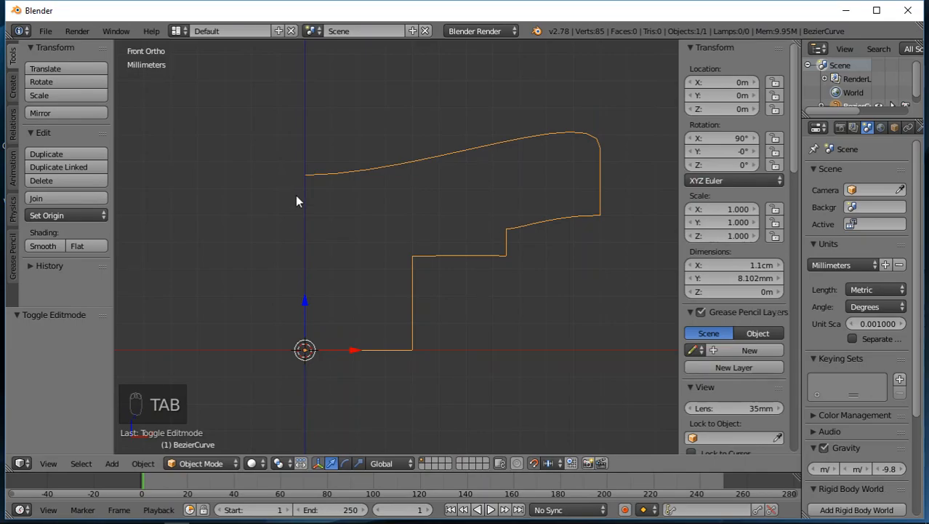
key("alt+c")
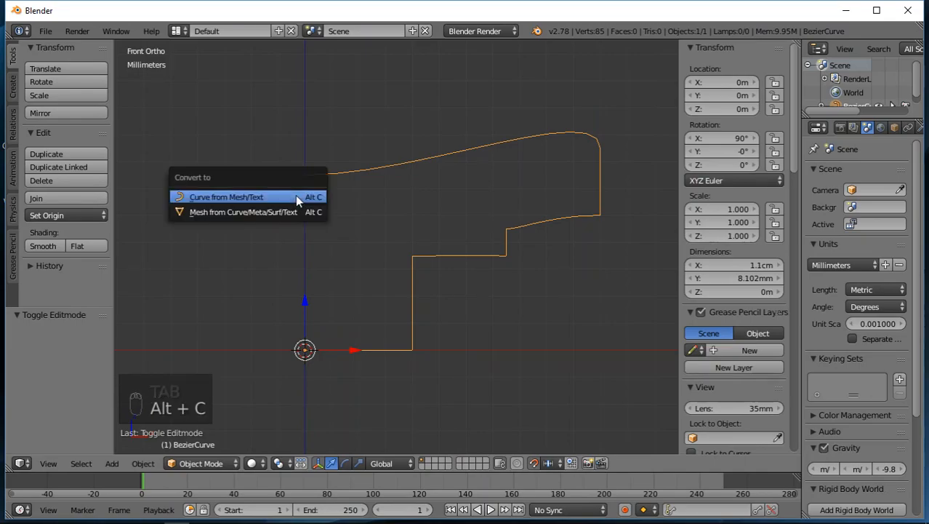
left_click(253, 213)
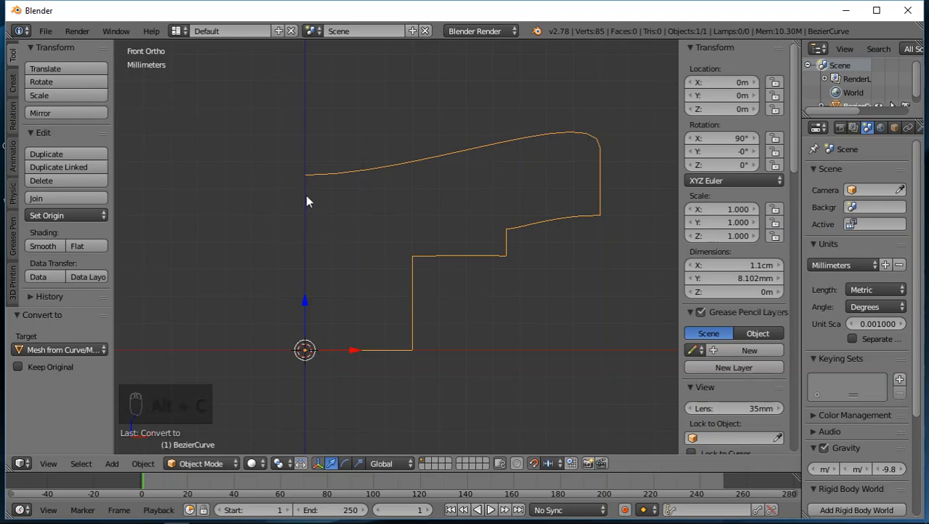
key("Tab")
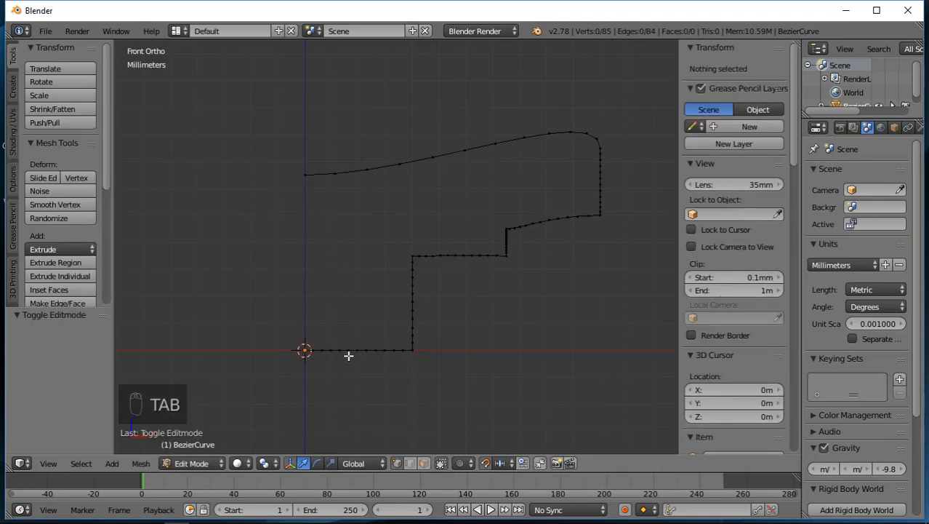
Dissolve the intermediate vertices along the profile's base segment on the X axis, keeping its two end vertices
scroll(340, 352, "up", 4)
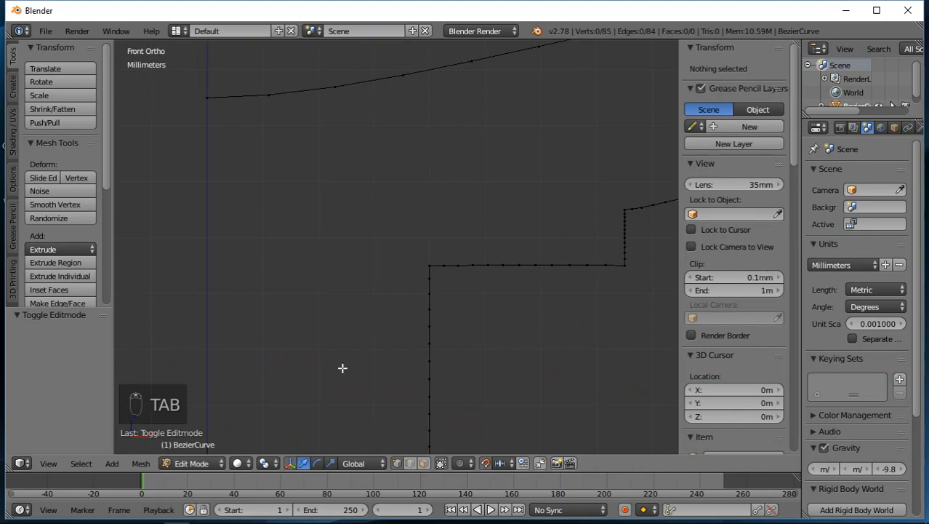
middle_click_drag(339, 372, 405, 178, "shift")
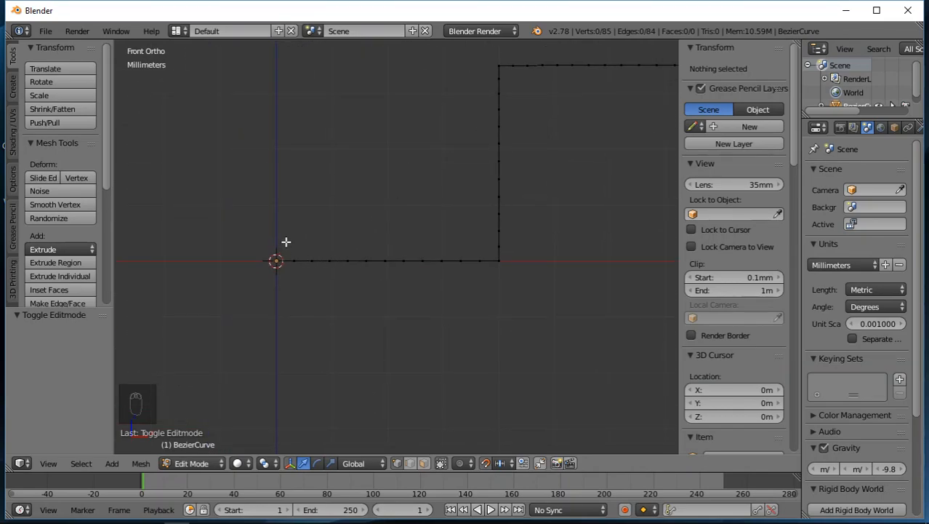
key("b")
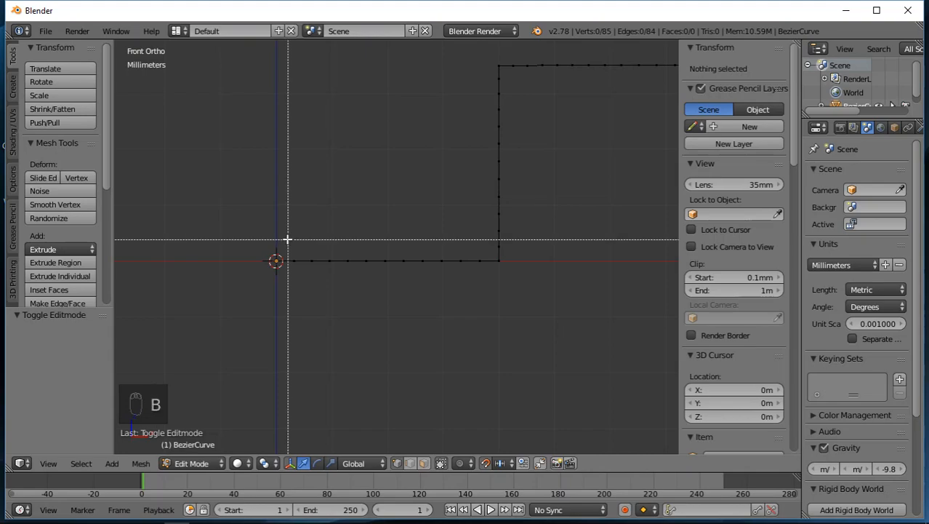
left_click_drag(286, 239, 486, 283)
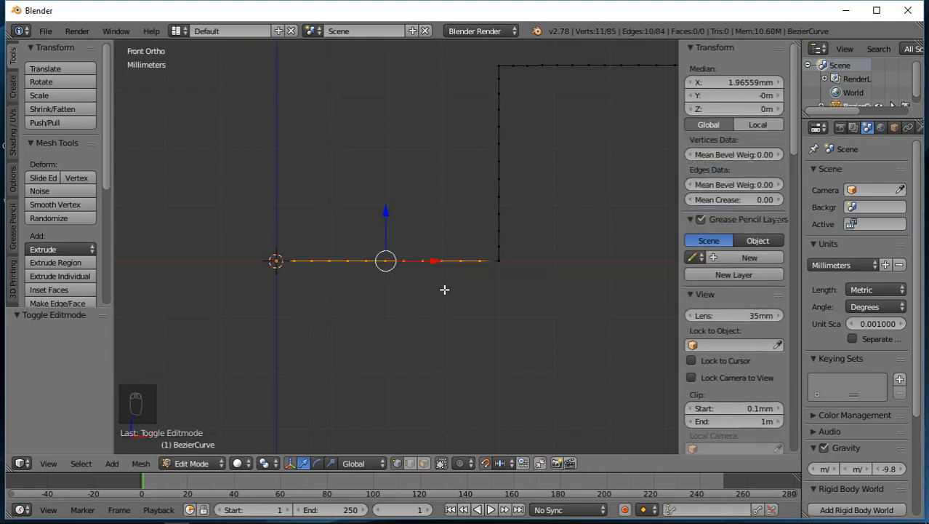
key("x")
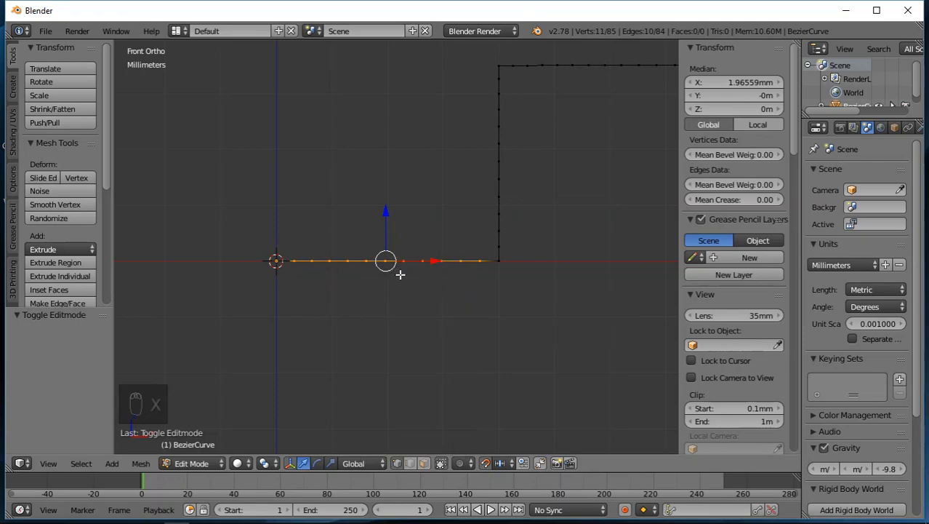
key("x")
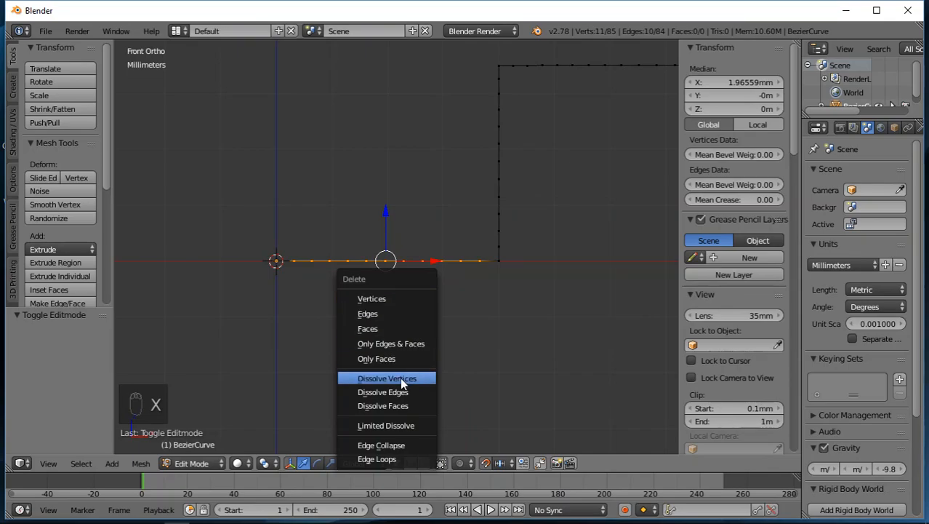
left_click(400, 378)
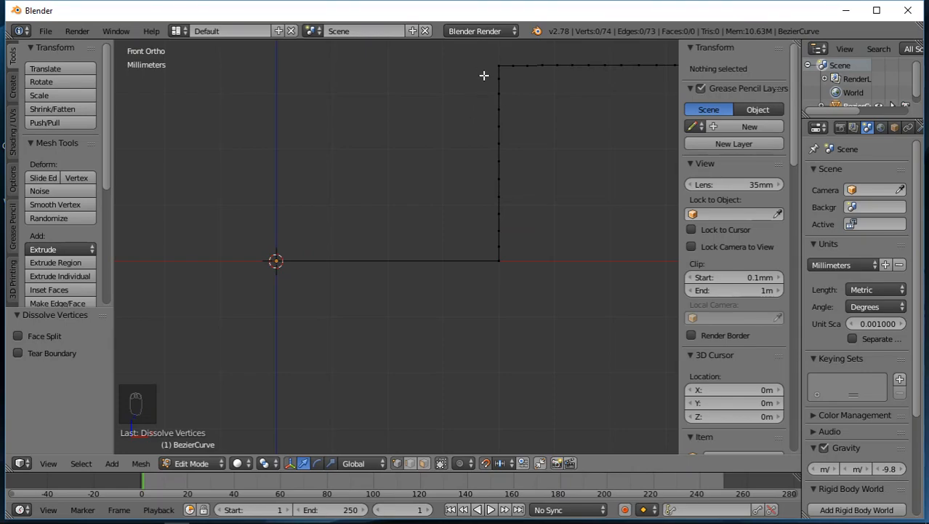
Dissolve the intermediate vertices of the lower vertical segment rising from the base, keeping its corner vertices
key("b")
key("b")
left_click_drag(488, 73, 515, 251)
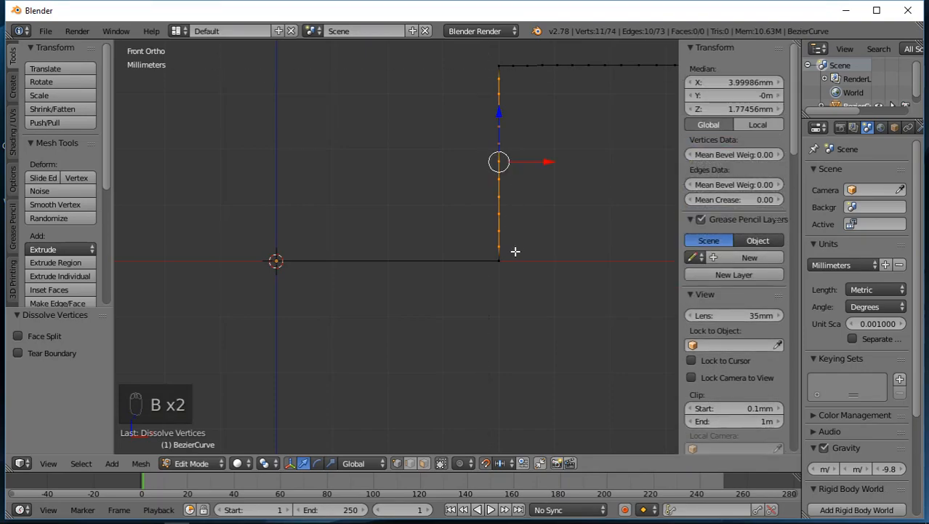
key("x")
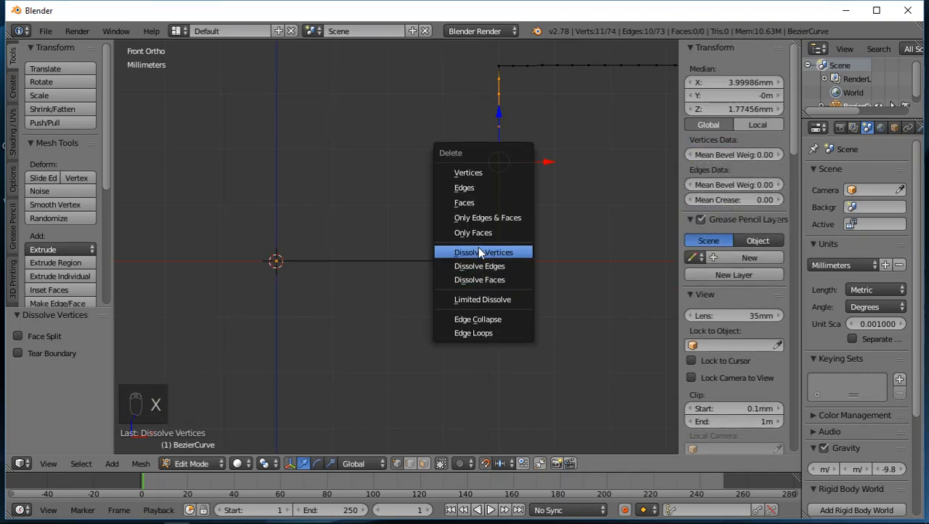
left_click(478, 248)
Dissolve the intermediate vertices of the horizontal segment above the lower vertical wall, between its two corners
middle_click_drag(560, 122, 386, 248, "shift")
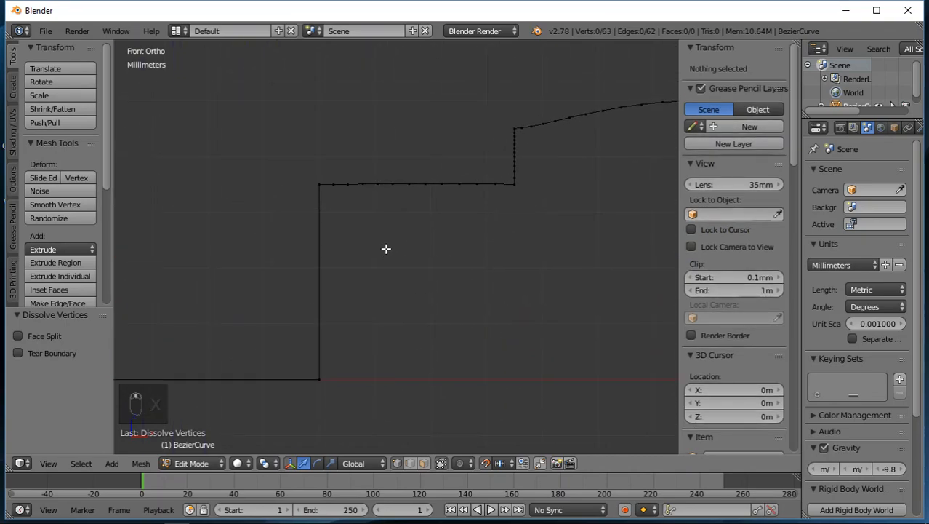
key("b")
left_click_drag(328, 166, 507, 197)
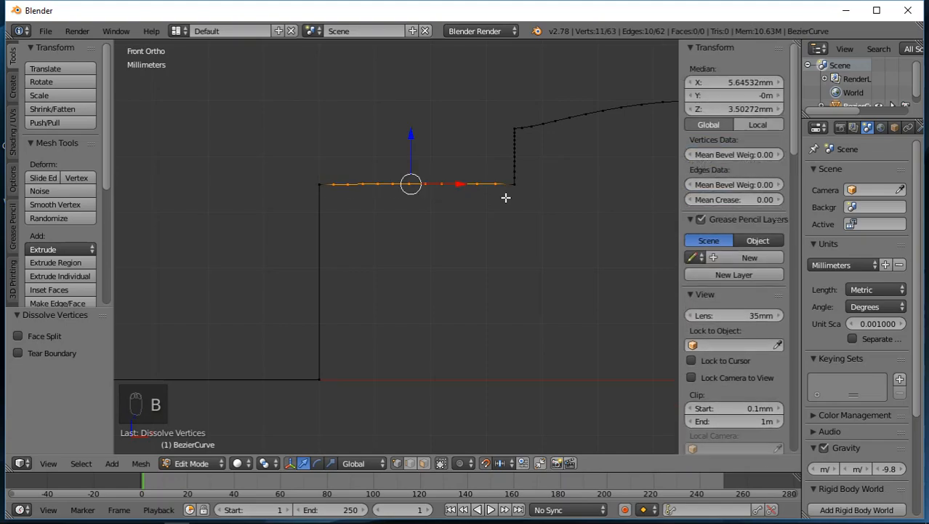
key("x")
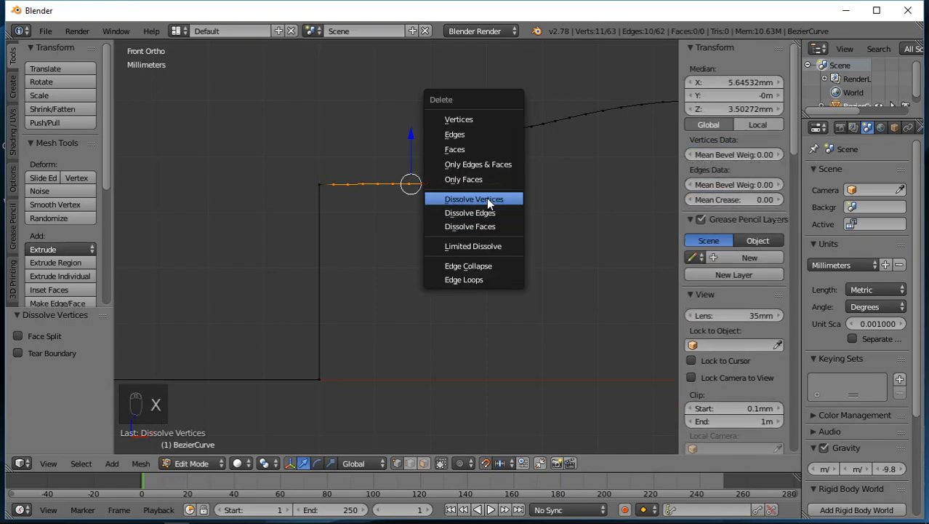
left_click(489, 201)
Dissolve the intermediate vertices of the short vertical segment between the horizontal step and the curved underside
scroll(521, 145, "up", 4)
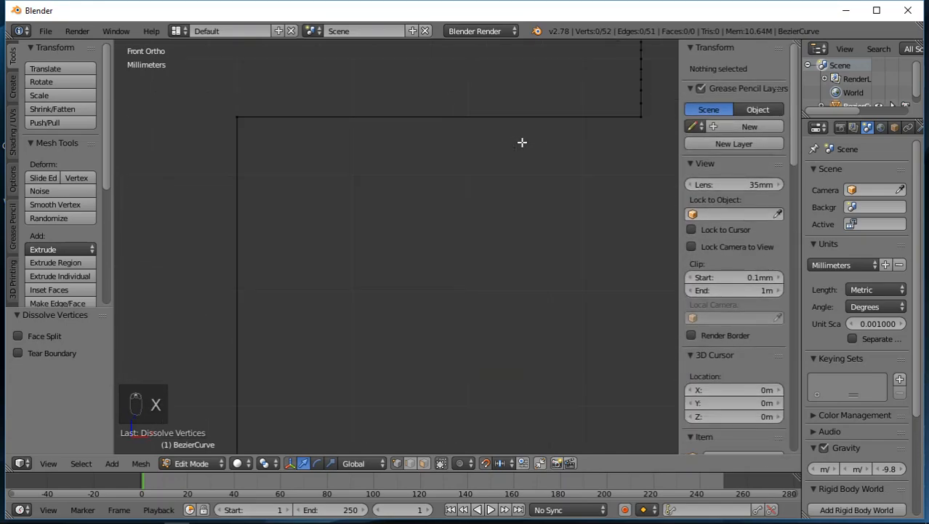
middle_click_drag(576, 137, 423, 294, "shift")
scroll(499, 183, "up", 4)
middle_click_drag(550, 163, 393, 265, "shift")
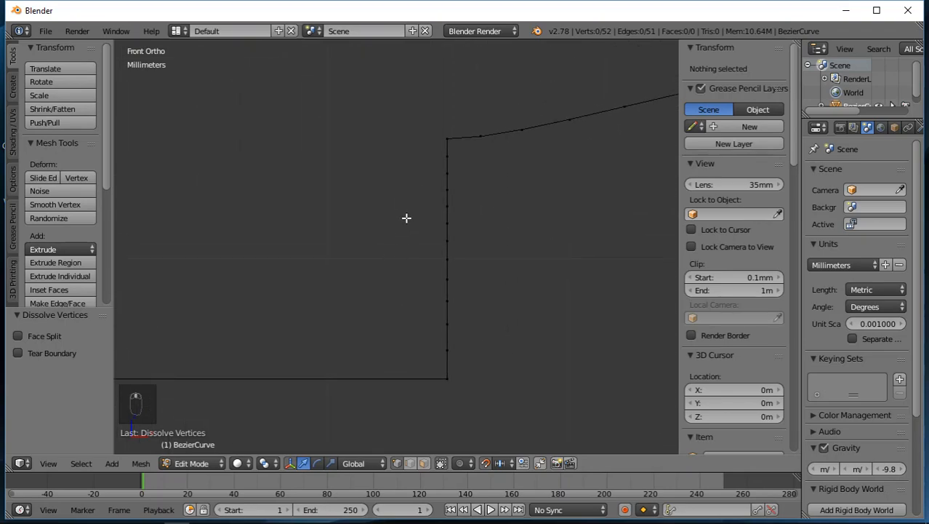
key("b")
left_click_drag(432, 146, 467, 368)
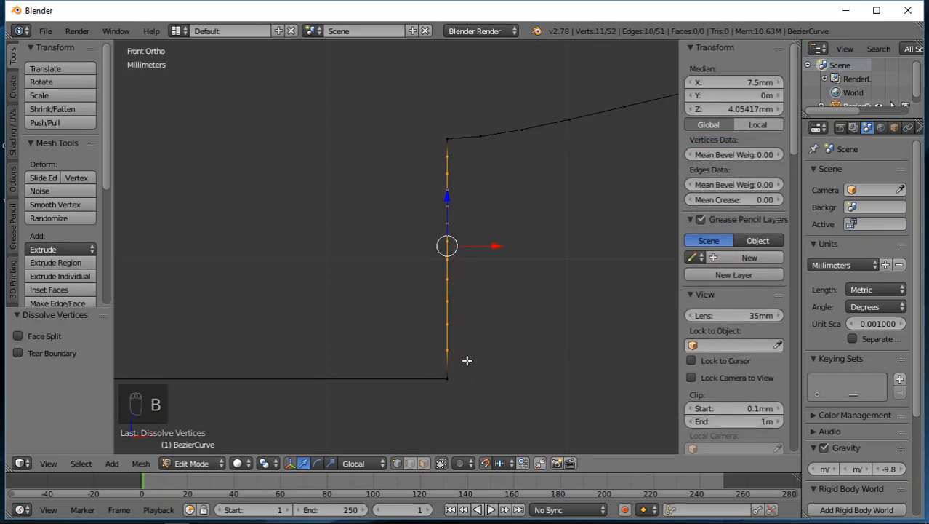
key("x")
left_click(458, 361)
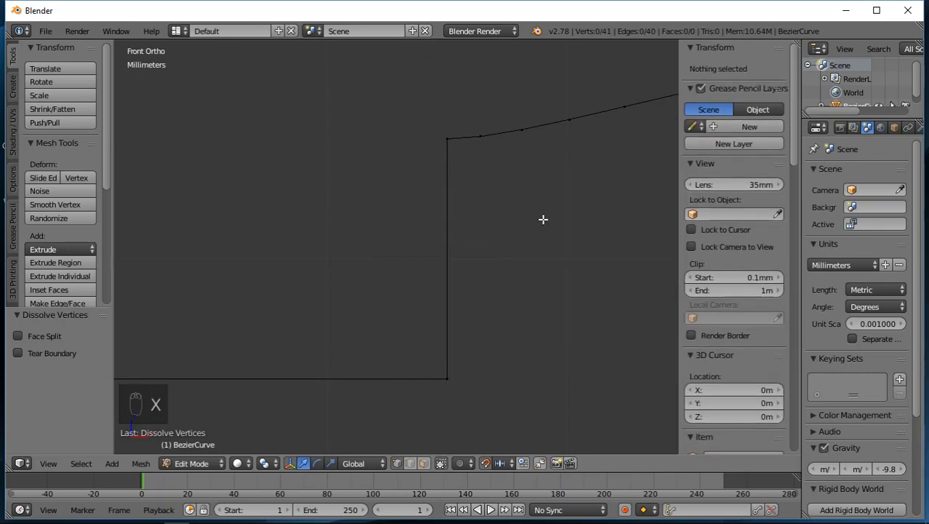
Dissolve the intermediate vertices of the outermost vertical segment, between the curved underside and the rounded upper rim
middle_click_drag(604, 202, 493, 251, "shift")
scroll(504, 260, "down", 5)
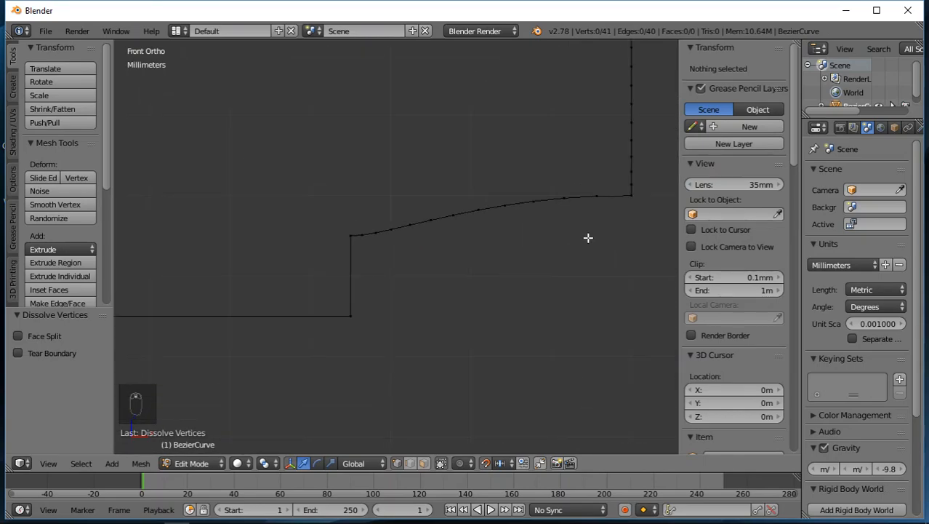
middle_click_drag(626, 218, 430, 303, "shift")
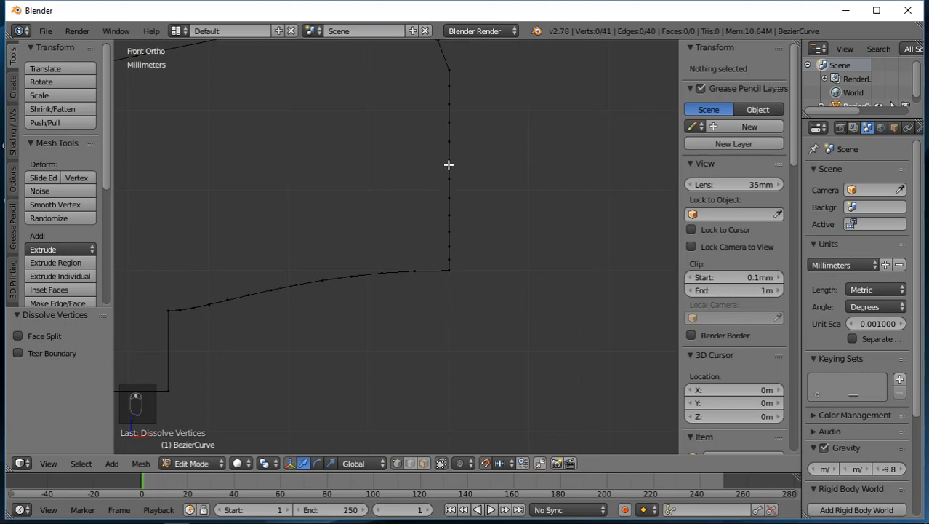
key("b")
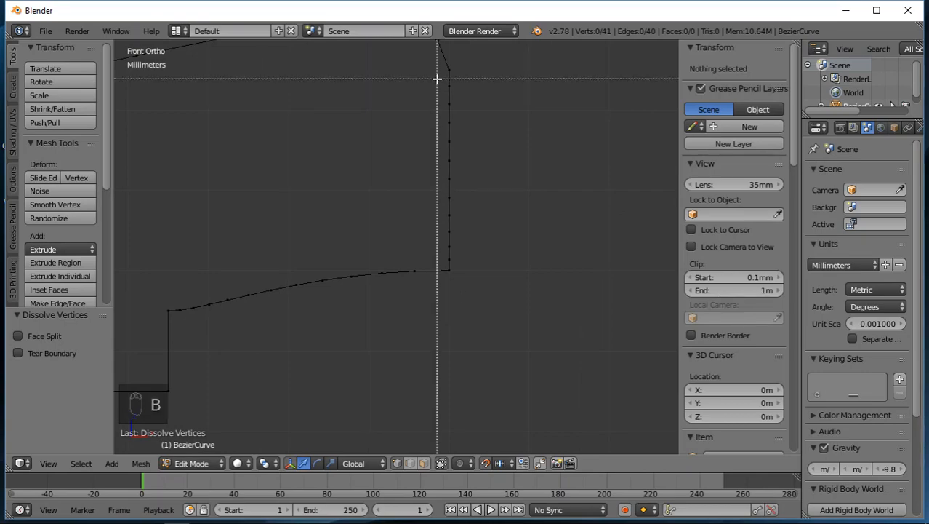
left_click_drag(437, 76, 475, 264)
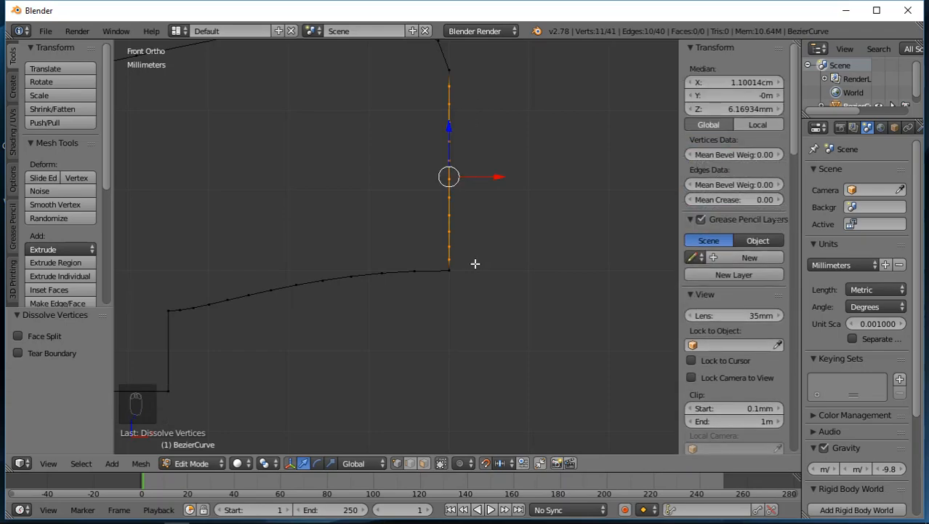
key("x")
left_click(475, 263)
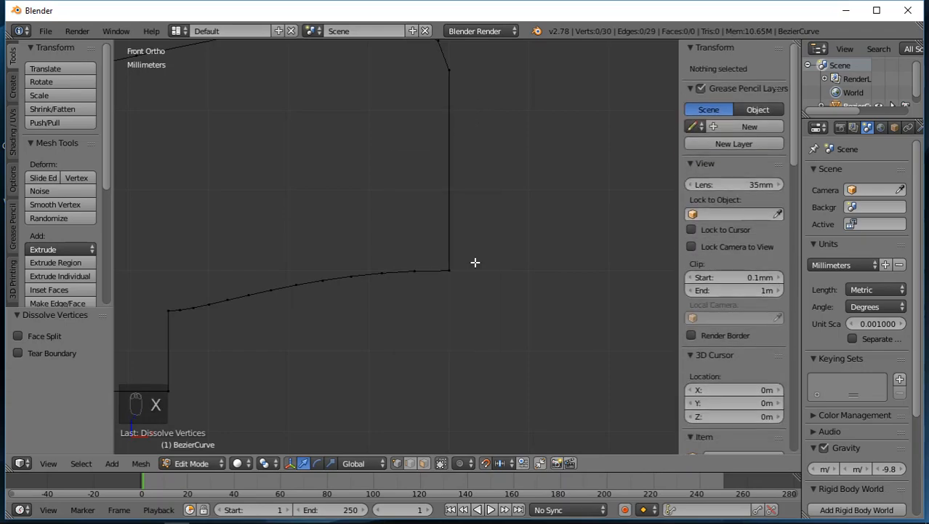
Select all vertices of the cleaned profile and apply Spin to them
scroll(451, 262, "down", 5)
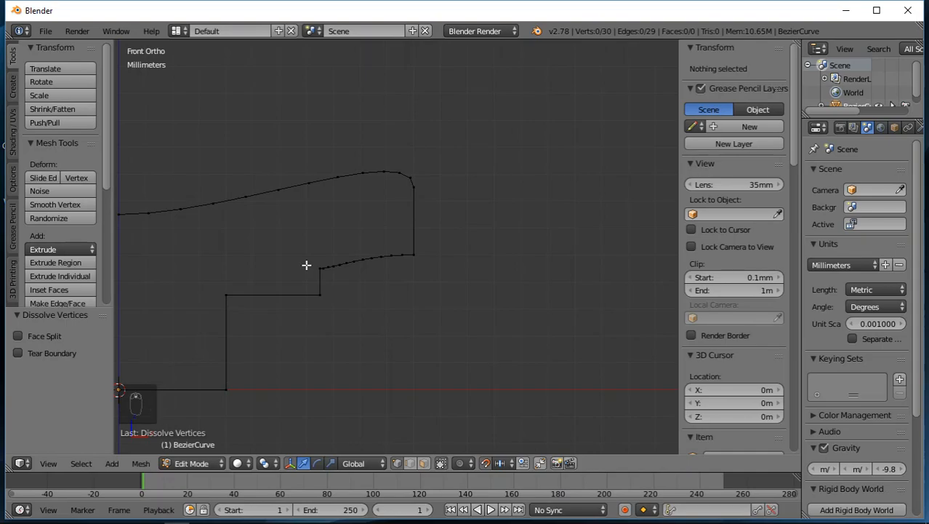
middle_click_drag(307, 261, 491, 229, "shift")
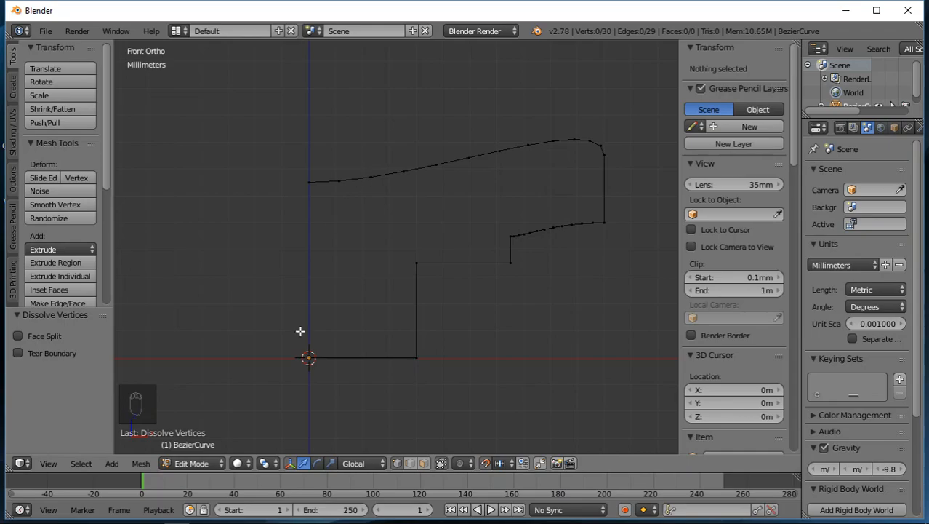
key("a")
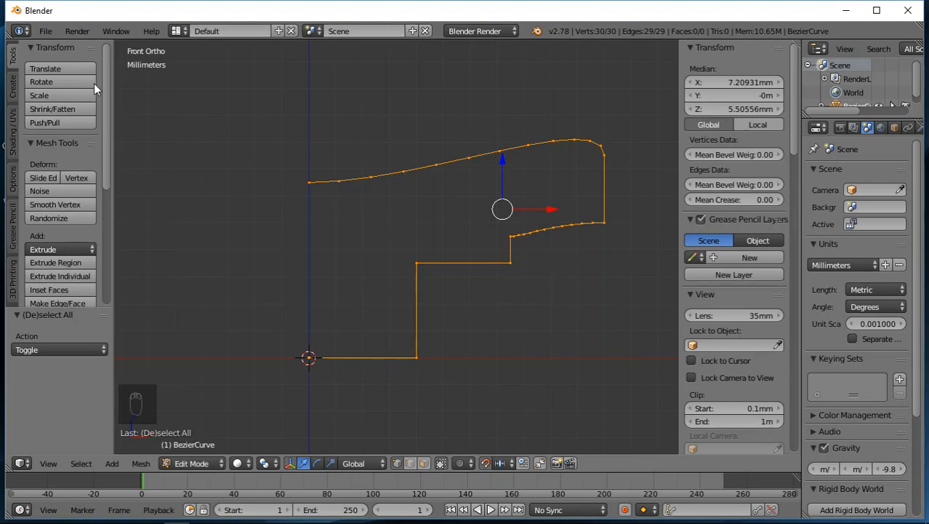
left_click_drag(108, 93, 103, 218)
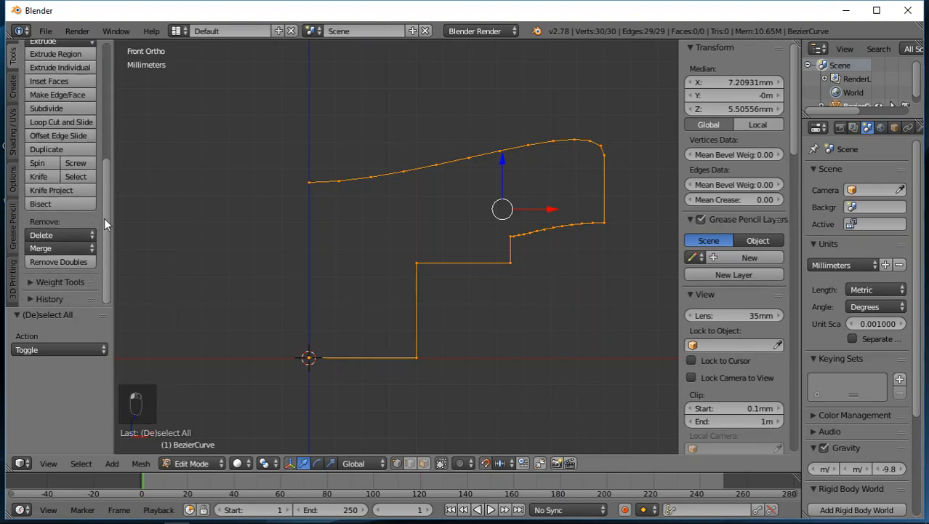
left_click(42, 160)
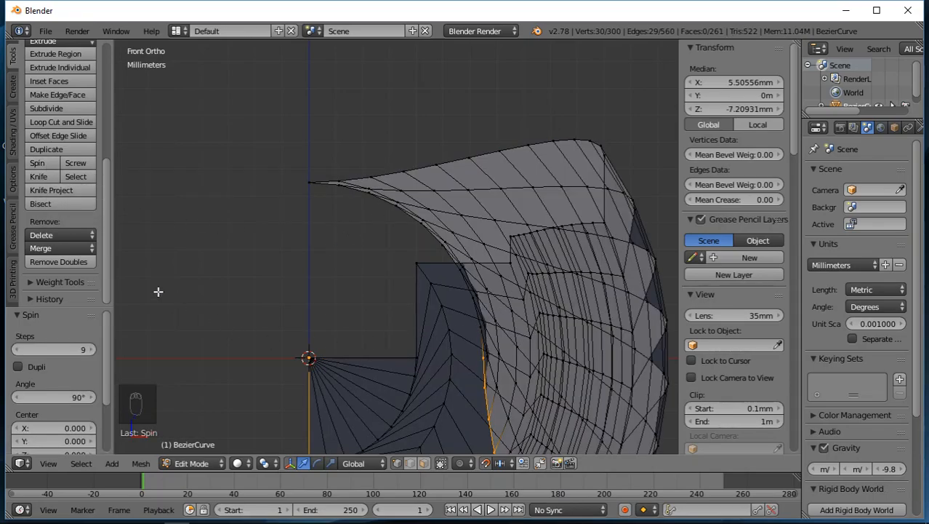
Set the spin axis to Y 0 and Z 1 so the profile revolves around the vertical axis
scroll(105, 361, "down", 3)
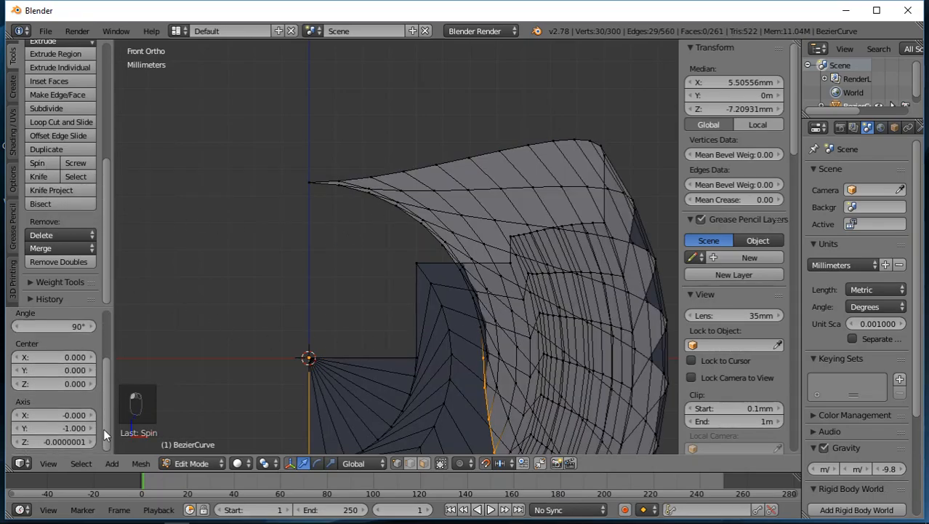
left_click(62, 427)
type("0")
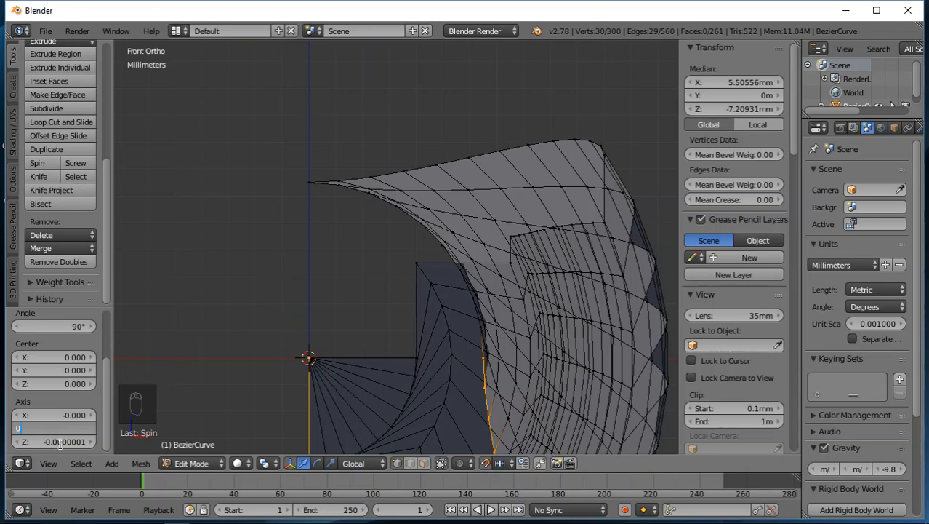
key("Tab")
type("1")
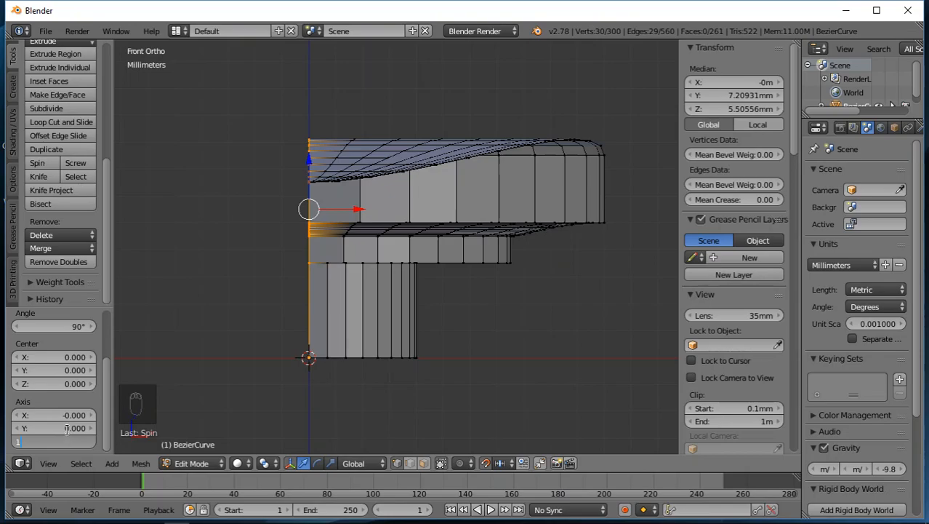
key("Return")
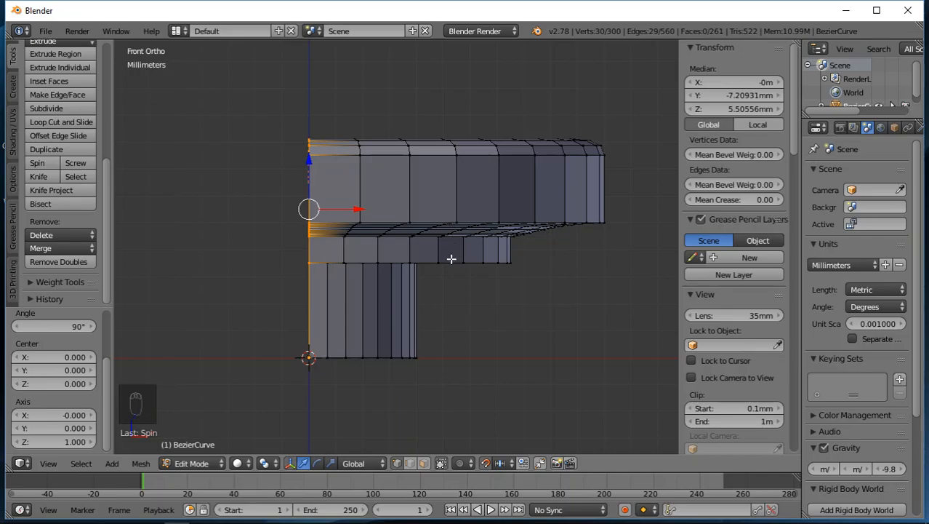
Set the spin angle to 360 degrees for a full revolution of the profile
middle_click_drag(454, 286, 490, 333)
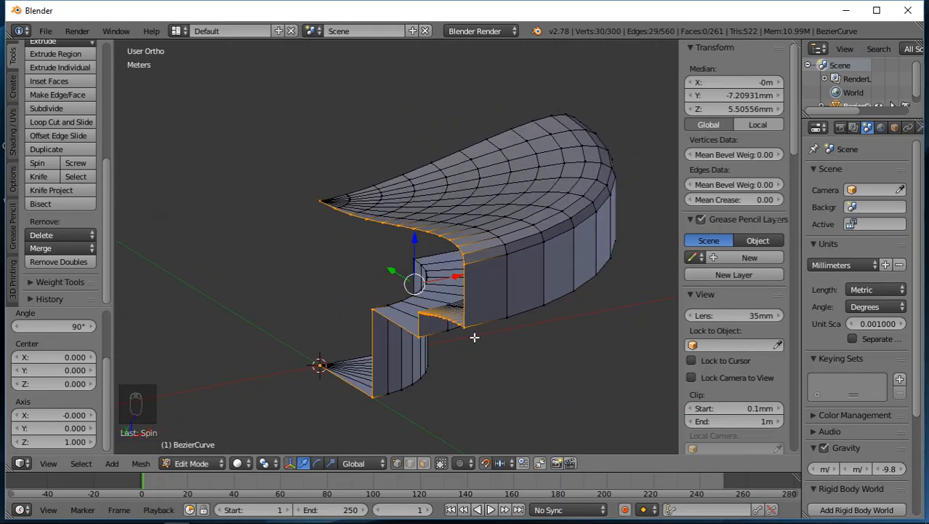
left_click_drag(73, 325, 72, 326)
left_click(72, 327)
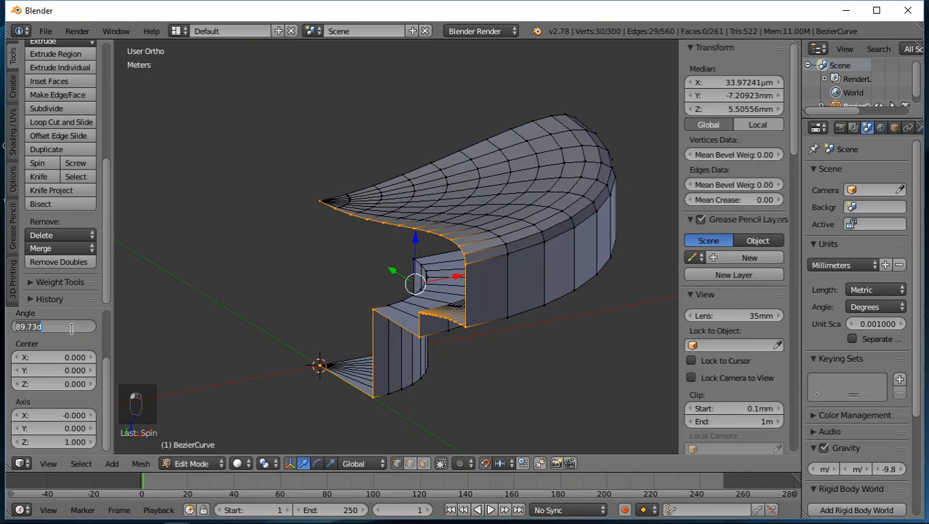
type("360")
key("Return")
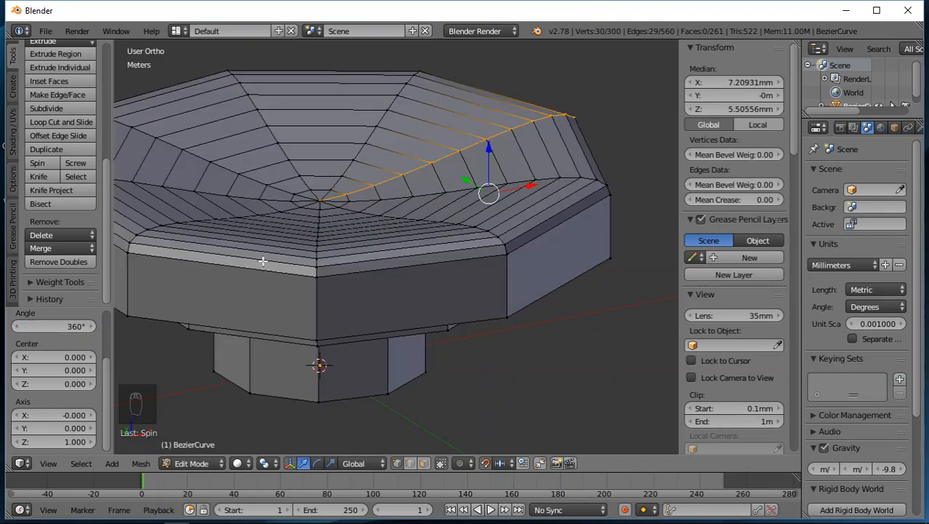
Set the spin to 72 steps to make the revolved solid smoothly round
middle_click_drag(274, 261, 362, 271)
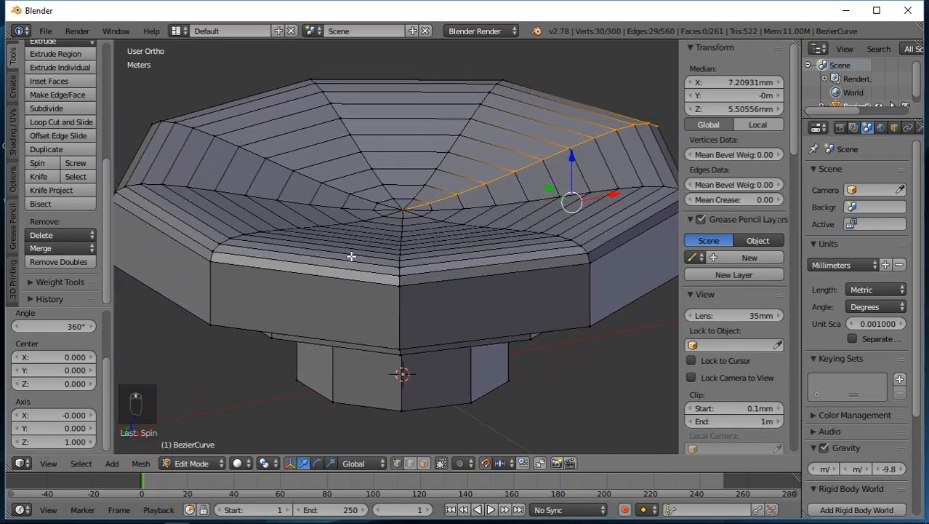
left_click_drag(105, 367, 98, 316)
left_click(70, 347)
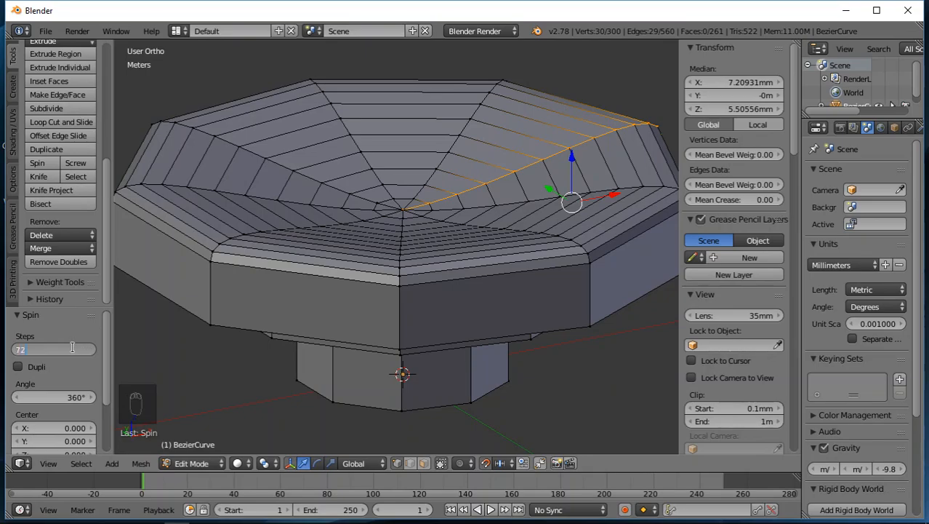
type("72")
key("Return")
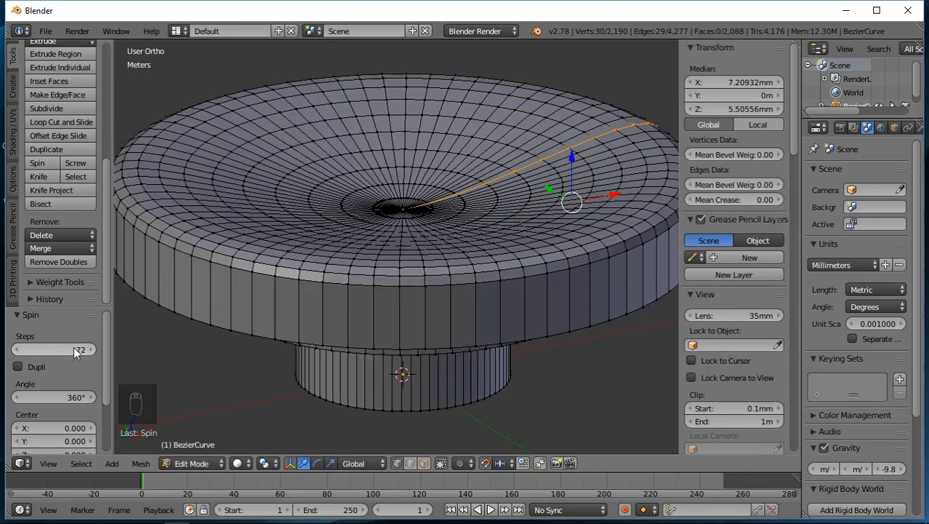
Select all vertices of the revolved mesh and remove the doubles left by the spin
middle_click_drag(383, 329, 442, 338)
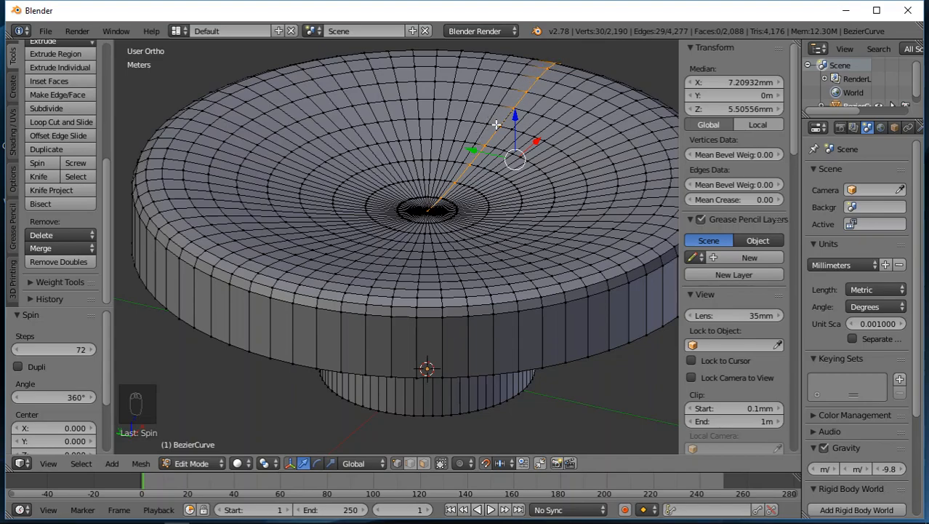
key("a")
key("a")
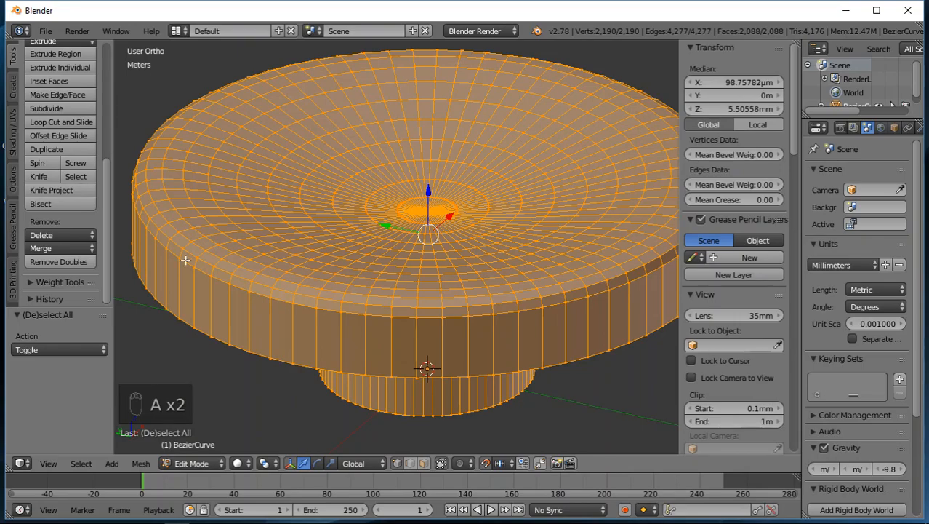
left_click(65, 261)
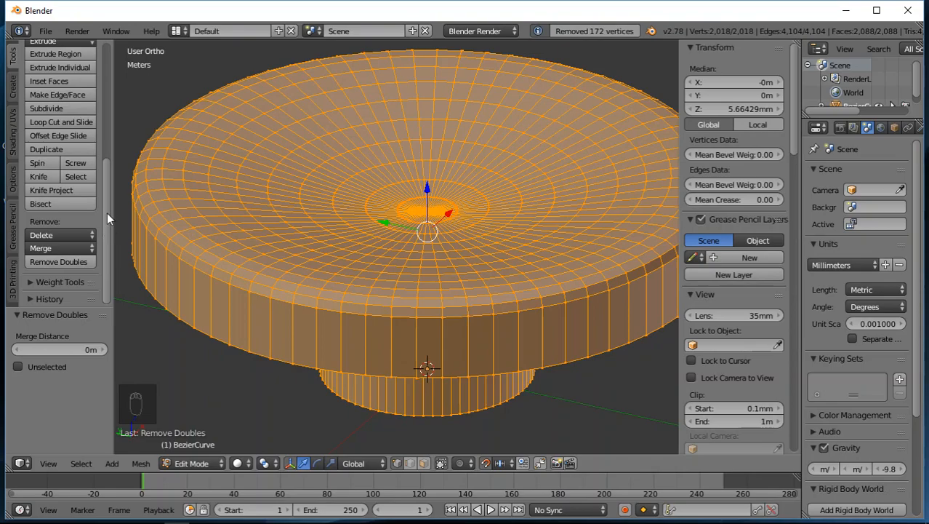
Run the 3D printing cleanup Make Manifold on the whole mesh and inspect it from below and above
left_click(14, 285)
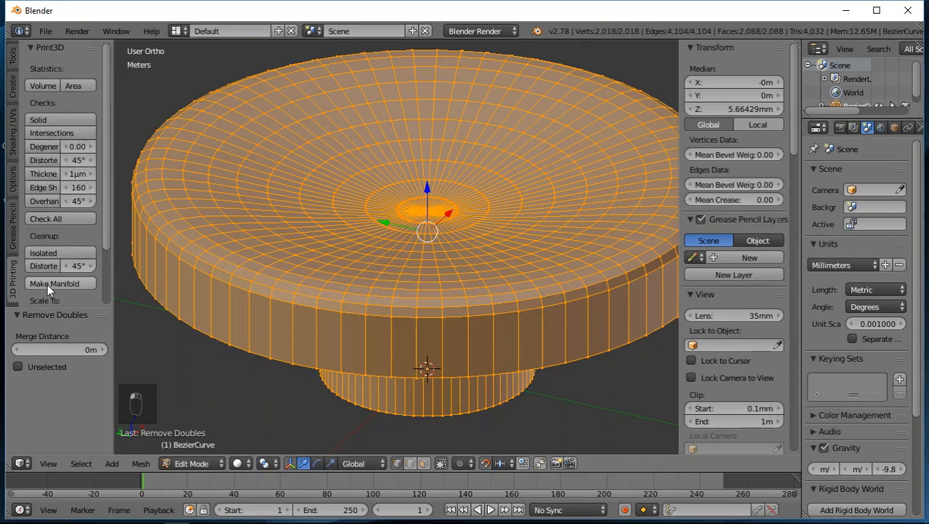
left_click(47, 284)
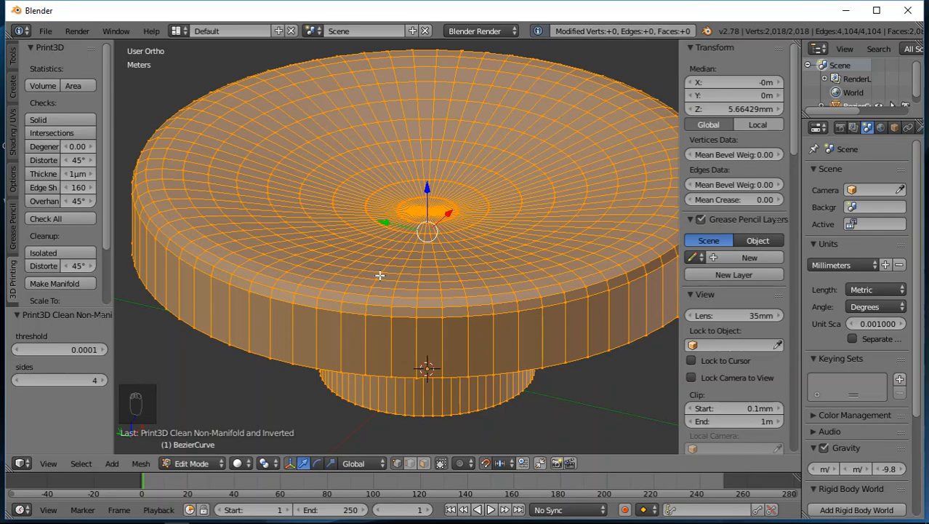
middle_click_drag(385, 341, 386, 307)
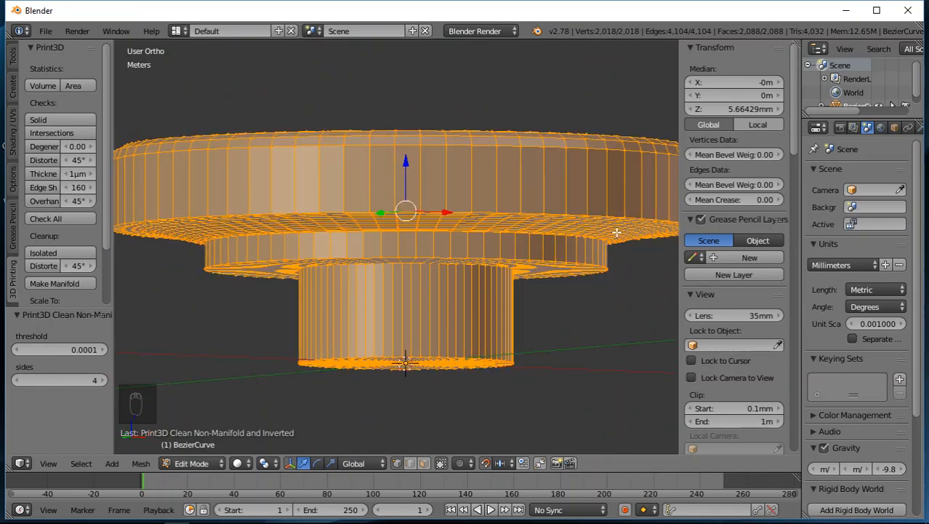
middle_click_drag(354, 196, 370, 258)
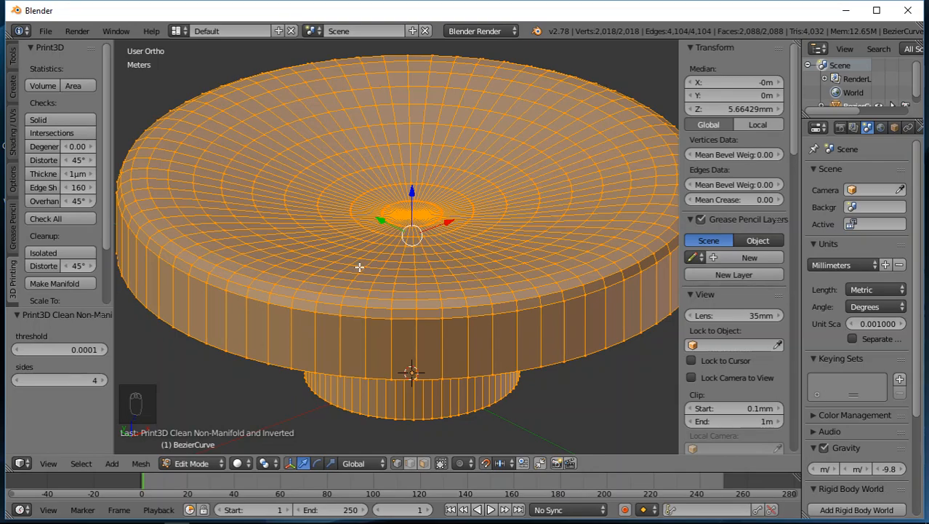
Return the finished solid to Object Mode and view its shaded surface
key("Tab")
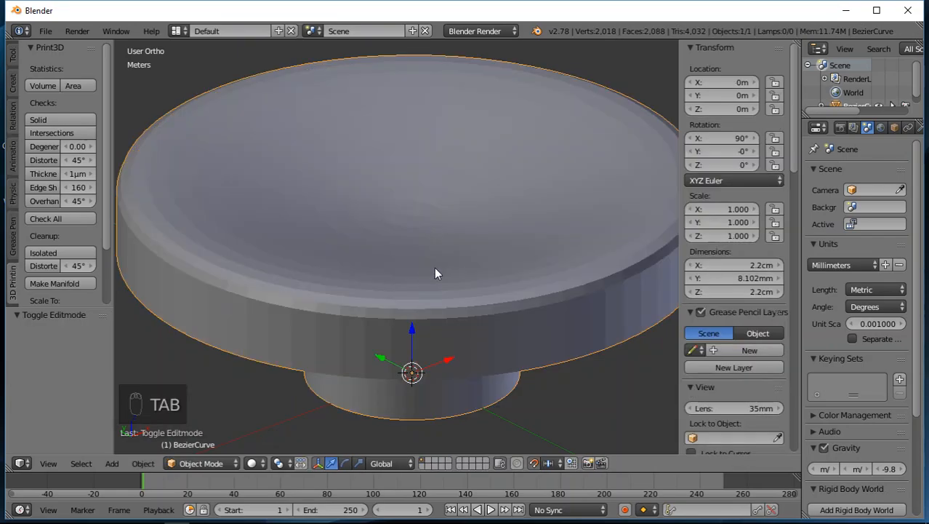
middle_click_drag(401, 270, 451, 293)
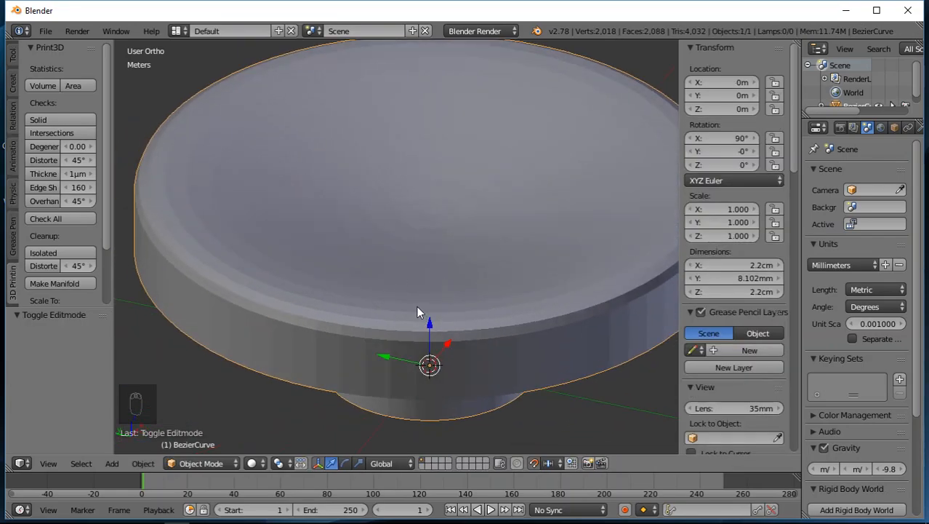
key("alt+Tab")
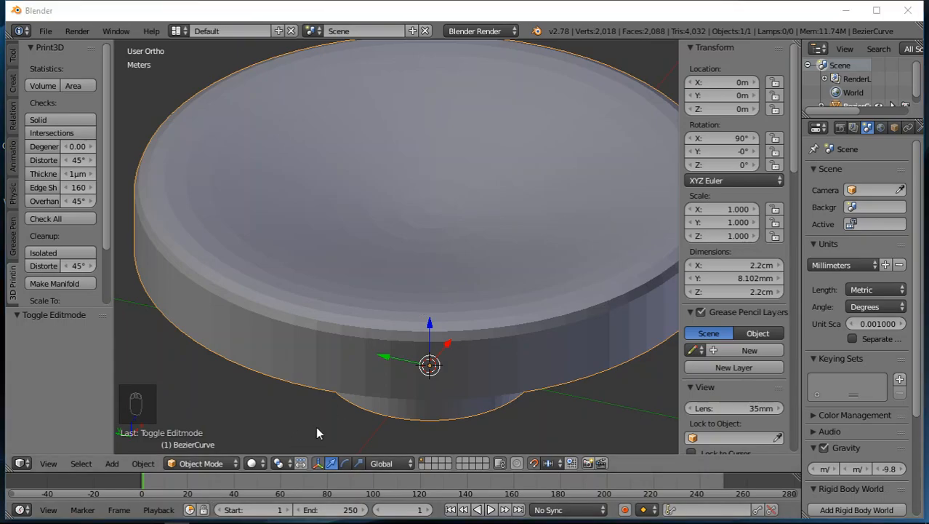